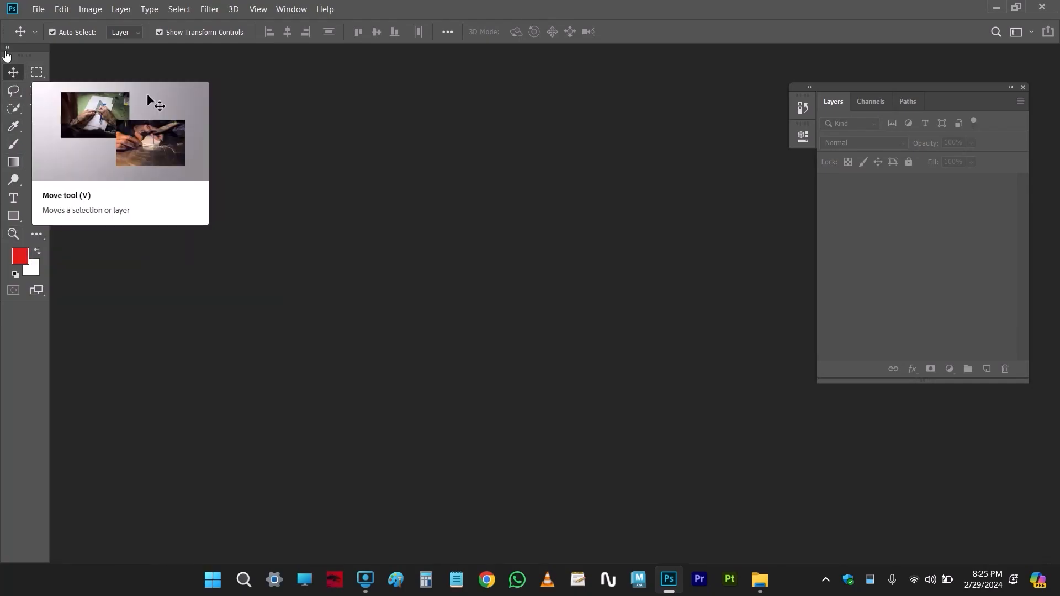
# - Open the toolbar customization dialog from the extra tools list
pyautogui.click(7, 49)
pyautogui.click(6, 49)
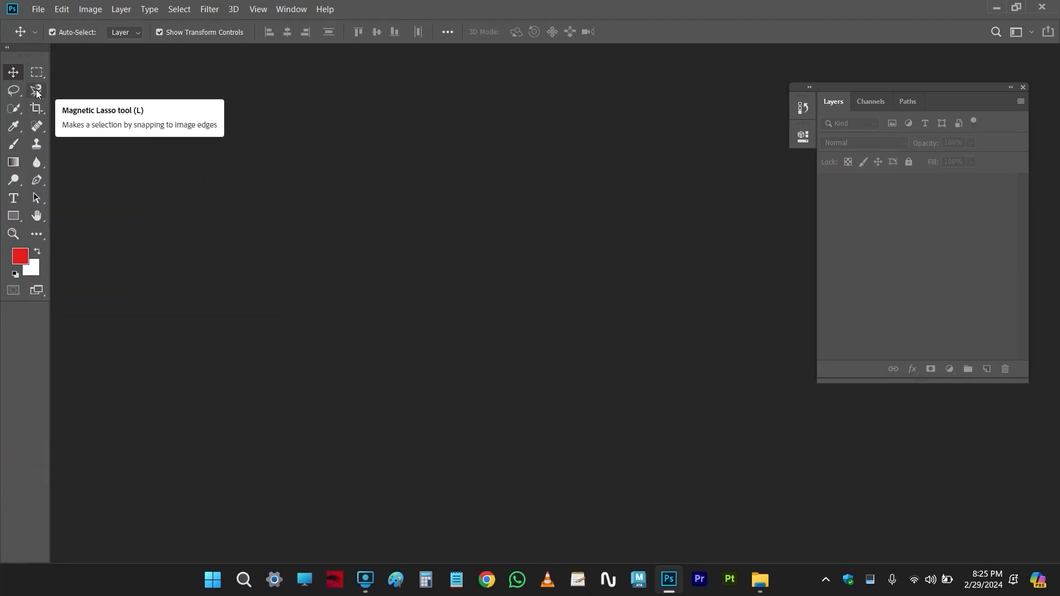
pyautogui.click(35, 241)
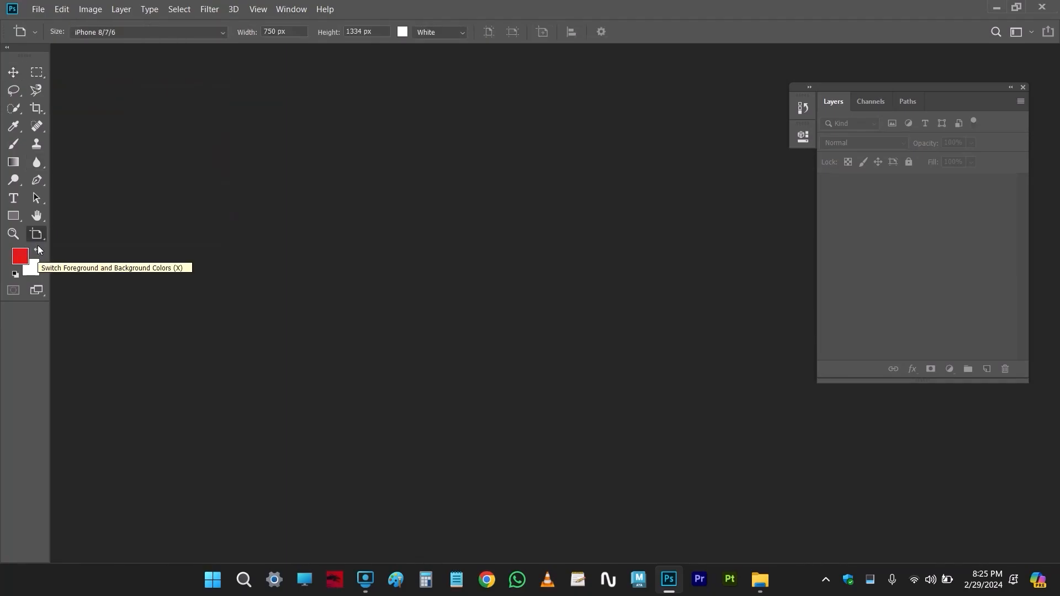
pyautogui.click(36, 236)
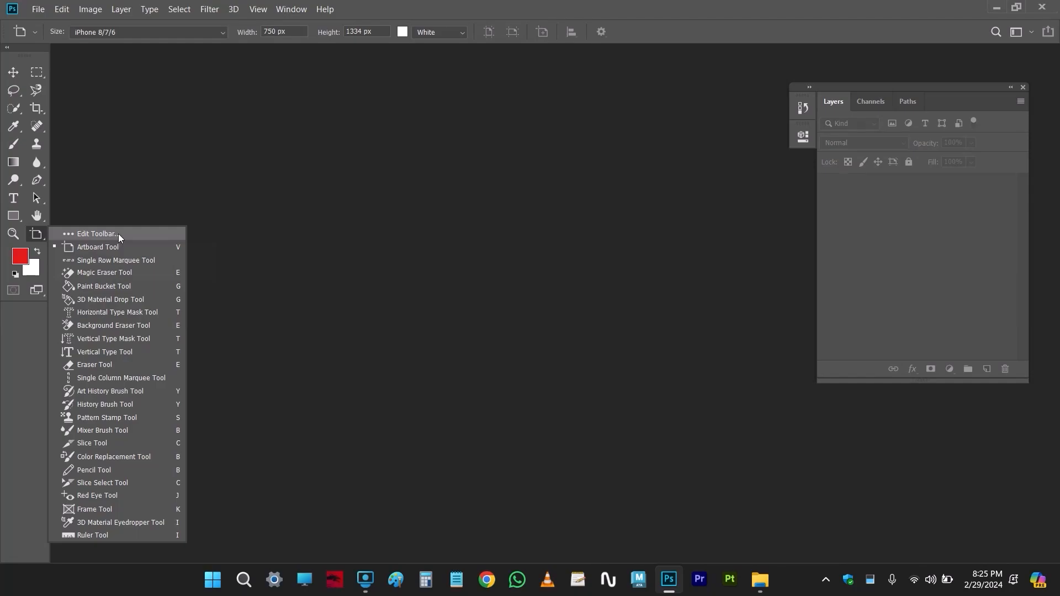
pyautogui.click(100, 235)
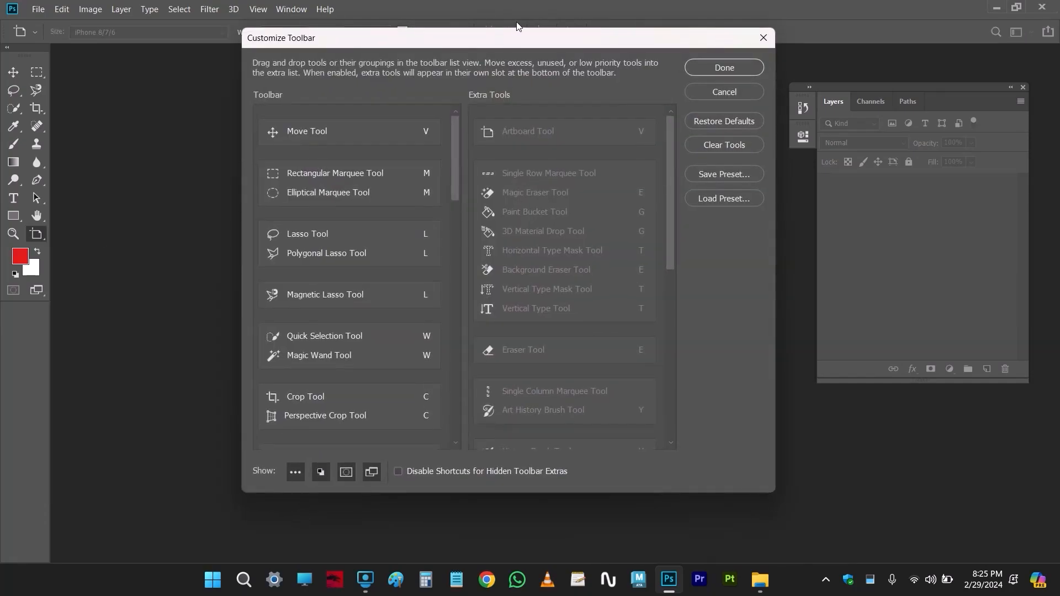
pyautogui.moveTo(496, 37); pyautogui.dragTo(479, 24)
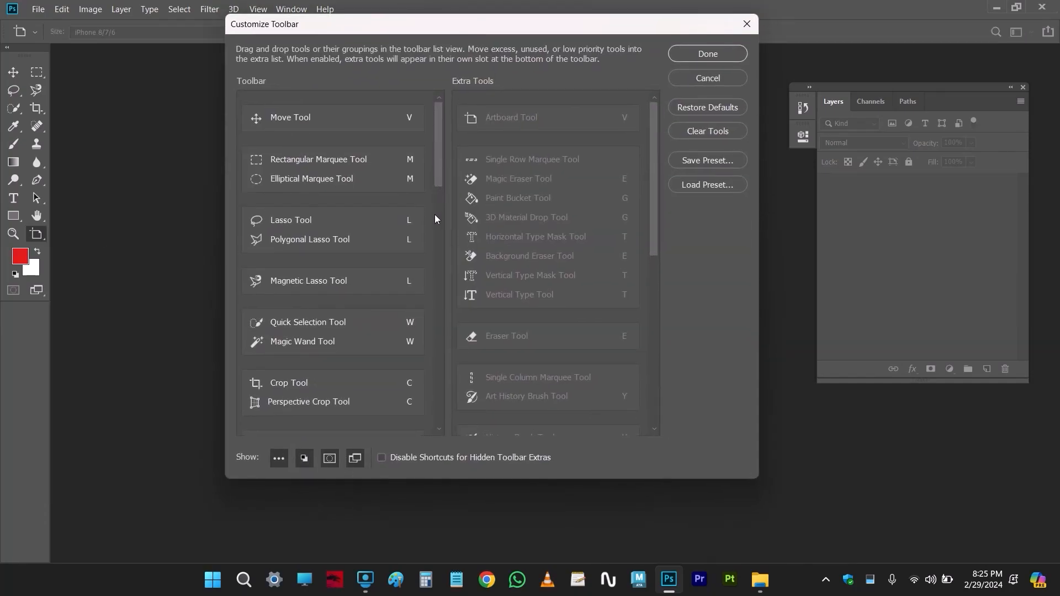
# - Move the Magnetic Lasso Tool from the toolbar into the Extra Tools list
pyautogui.scroll(-5, 522, 369)
pyautogui.scroll(5, 527, 256)
pyautogui.scroll(-1, 313, 256)
pyautogui.moveTo(286, 225); pyautogui.dragTo(495, 216)
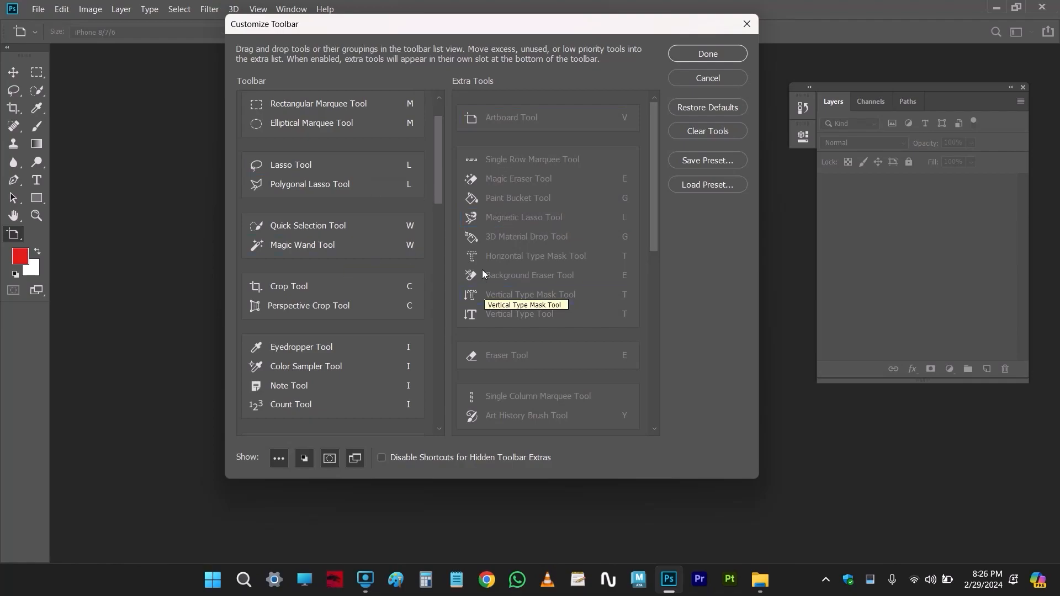
# - Restore the default toolbar and move the Artboard, Single Row Marquee and Single Column Marquee tools into Extra Tools
pyautogui.click(703, 105)
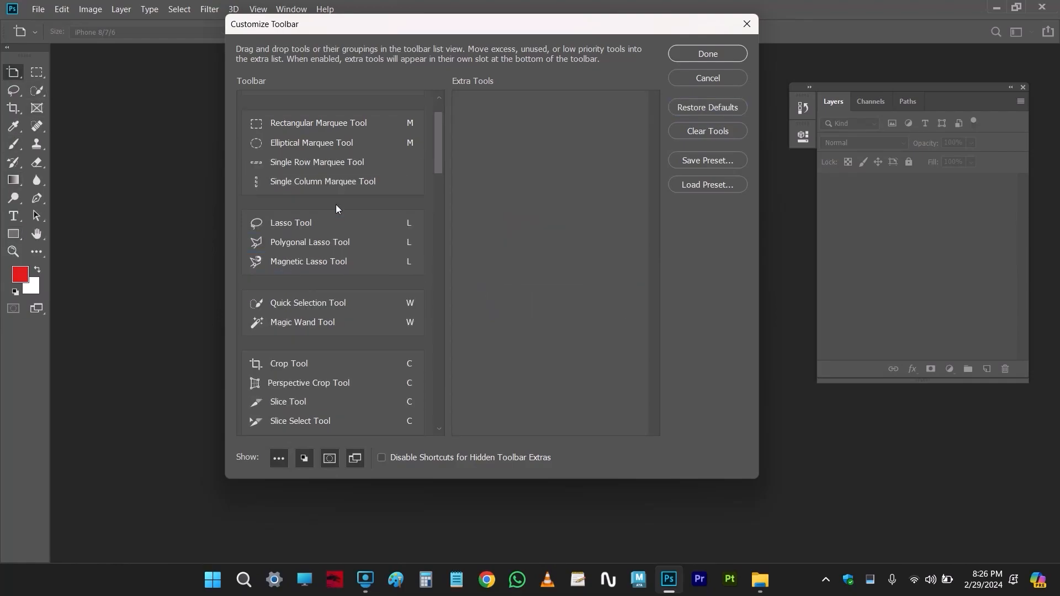
pyautogui.scroll(1, 278, 169)
pyautogui.moveTo(279, 143); pyautogui.dragTo(490, 121)
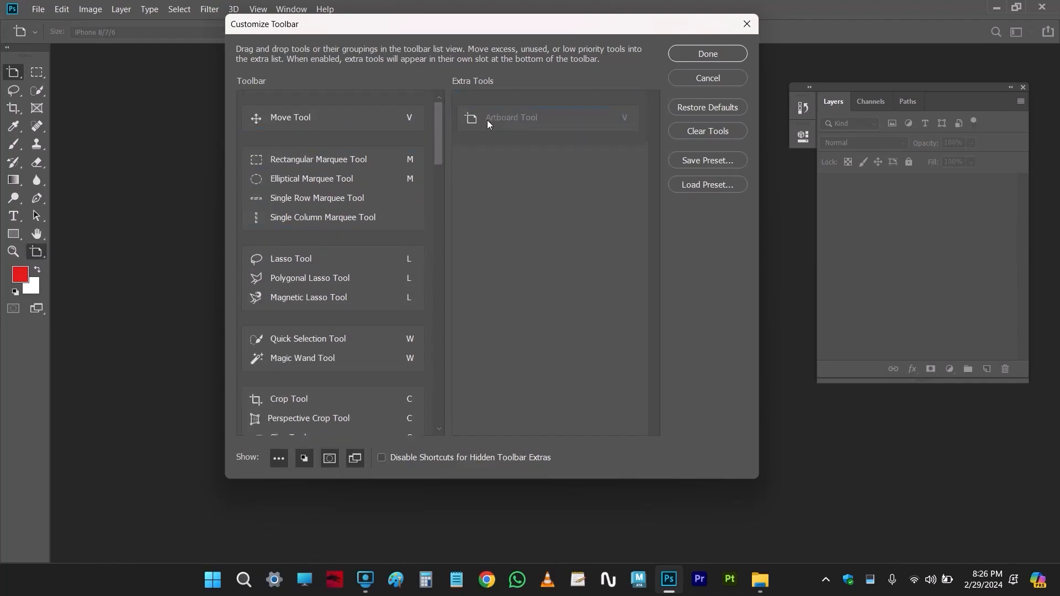
pyautogui.moveTo(282, 205); pyautogui.dragTo(503, 170)
pyautogui.moveTo(280, 200); pyautogui.dragTo(485, 194)
# - Move the Slice, Slice Select and Frame tools into Extra Tools and apply the toolbar customization
pyautogui.scroll(-2, 343, 315)
pyautogui.scroll(2, 320, 318)
pyautogui.scroll(-3, 320, 317)
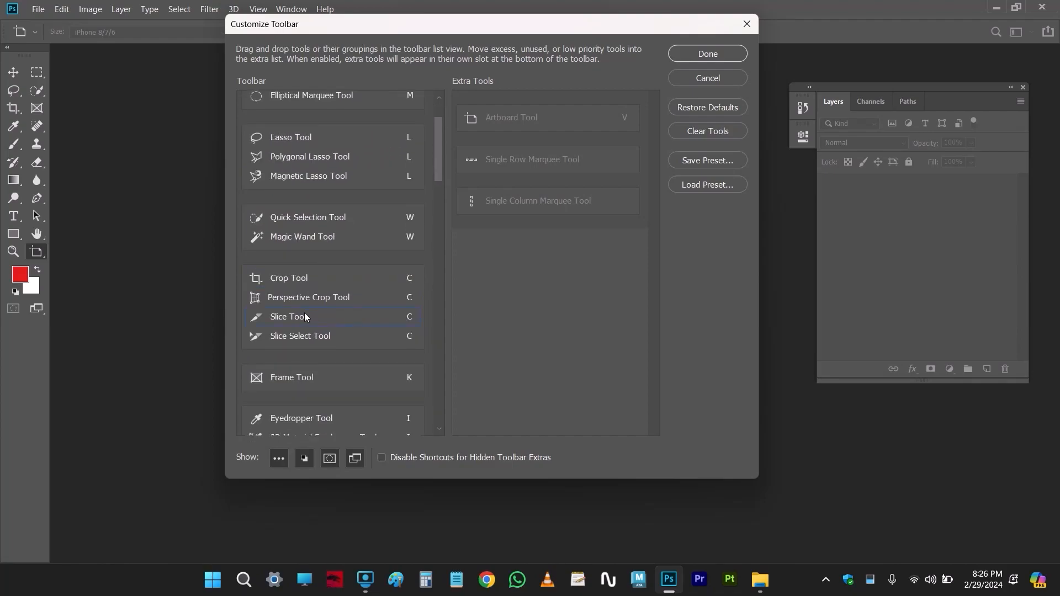
pyautogui.moveTo(279, 316); pyautogui.dragTo(505, 248)
pyautogui.moveTo(270, 324); pyautogui.dragTo(500, 295)
pyautogui.moveTo(277, 345); pyautogui.dragTo(488, 324)
pyautogui.scroll(3, 409, 200)
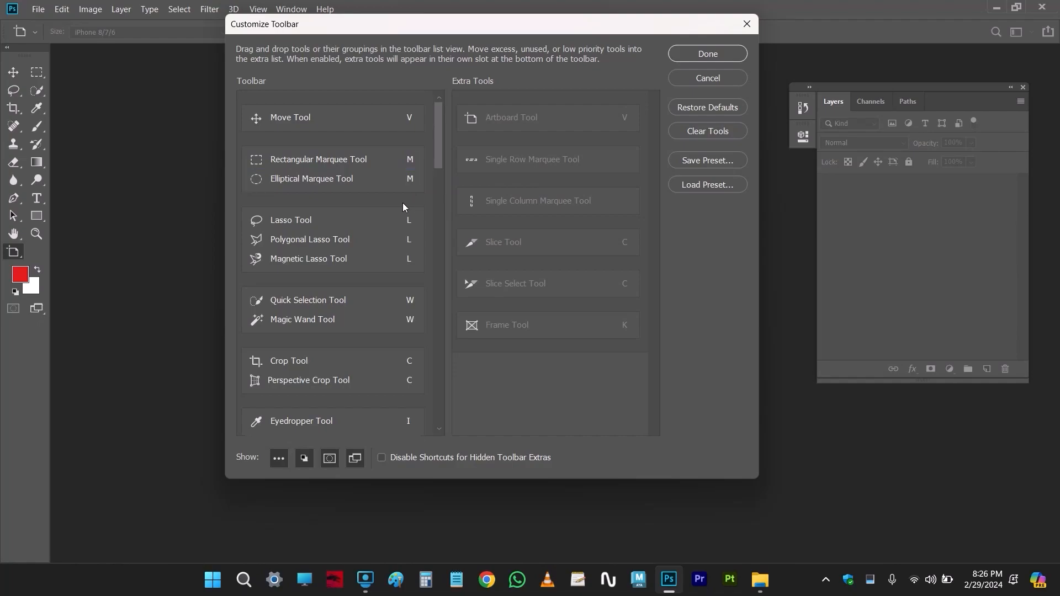
pyautogui.click(695, 55)
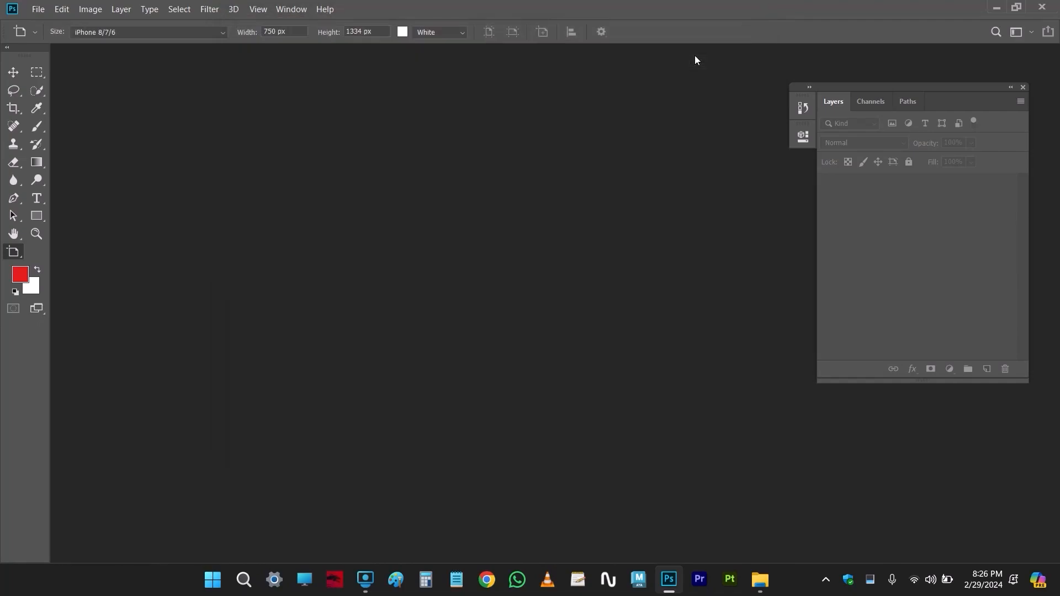
# - Activate the Move tool and create a new 7 x 5 inch, 300 pixels/inch RGB document with a white background
pyautogui.click(12, 72)
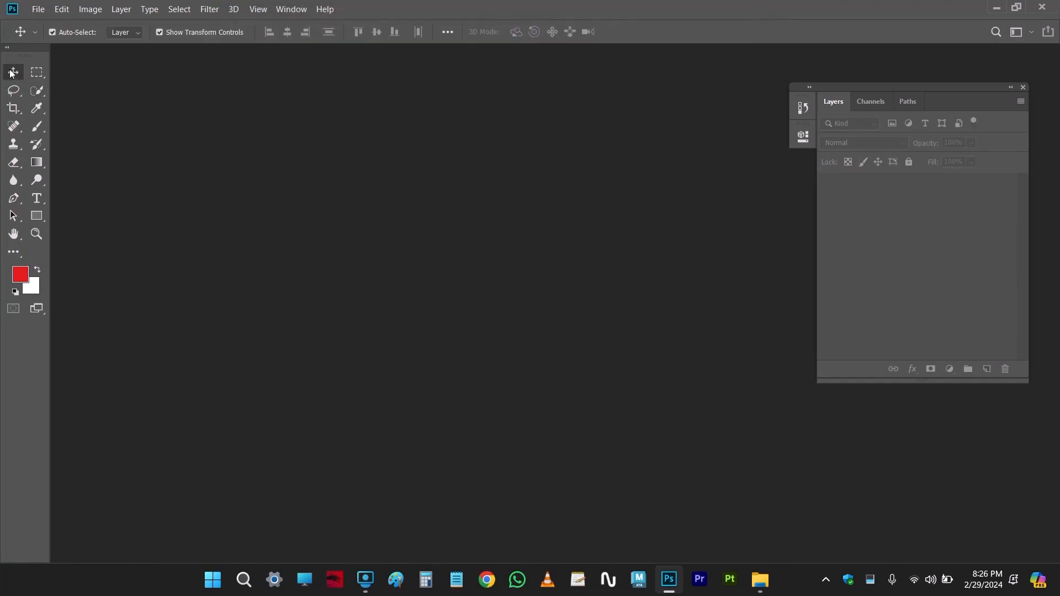
pyautogui.click(37, 10)
pyautogui.click(44, 22)
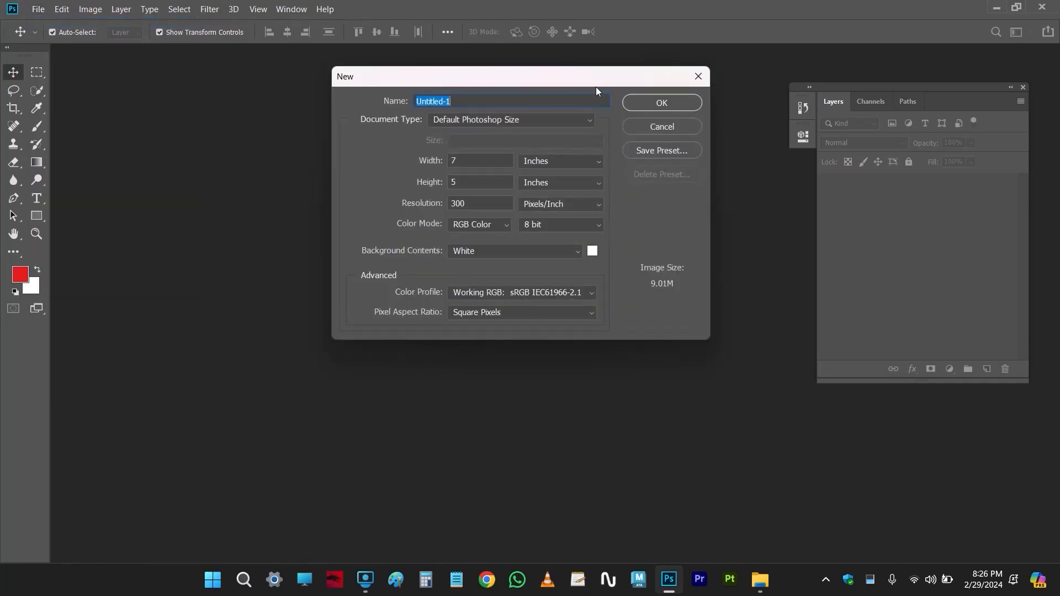
pyautogui.moveTo(574, 88); pyautogui.dragTo(572, 90)
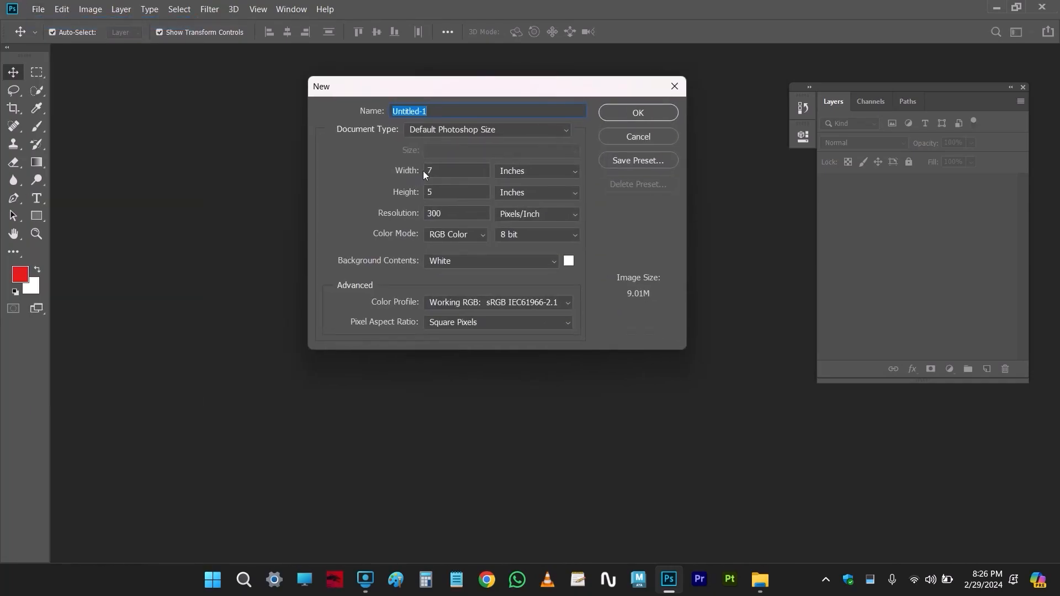
pyautogui.click(630, 113)
# - Switch to full screen mode with the menu bar, reposition the canvas and move the Layers panel closer to it
pyautogui.scroll(-4, 508, 239)
pyautogui.scroll(5, 506, 235)
pyautogui.scroll(-1, 506, 236)
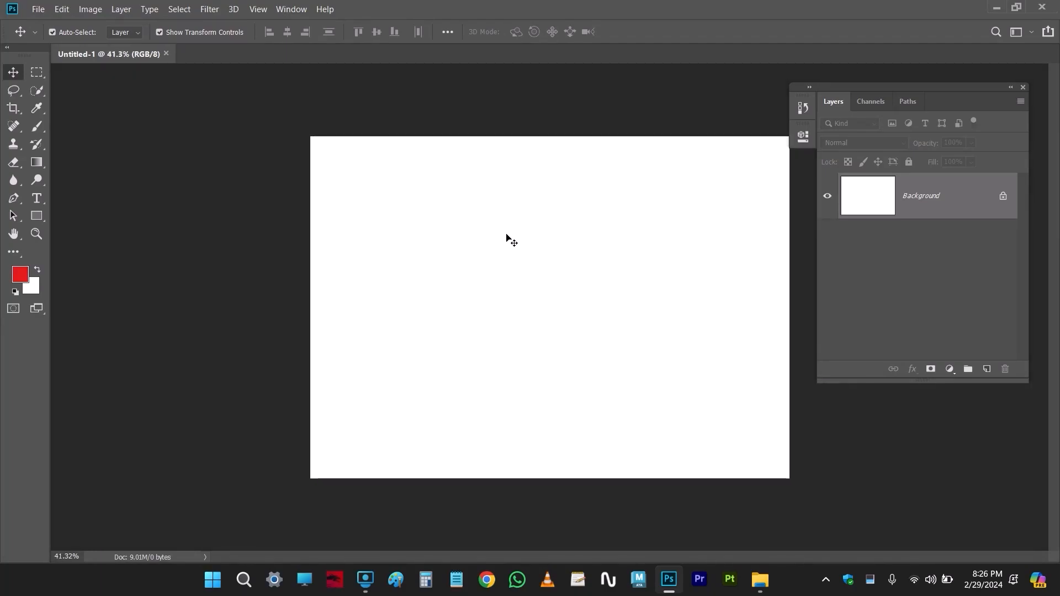
pyautogui.press('f')
pyautogui.moveTo(509, 241); pyautogui.dragTo(444, 206)
pyautogui.moveTo(275, 191); pyautogui.dragTo(284, 171)
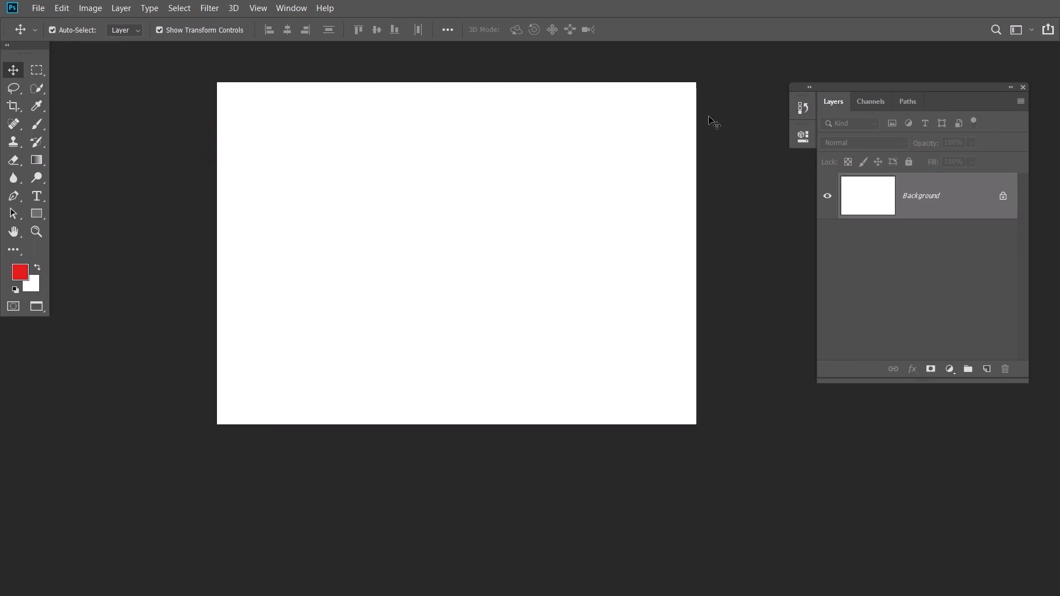
pyautogui.moveTo(847, 89); pyautogui.dragTo(783, 58)
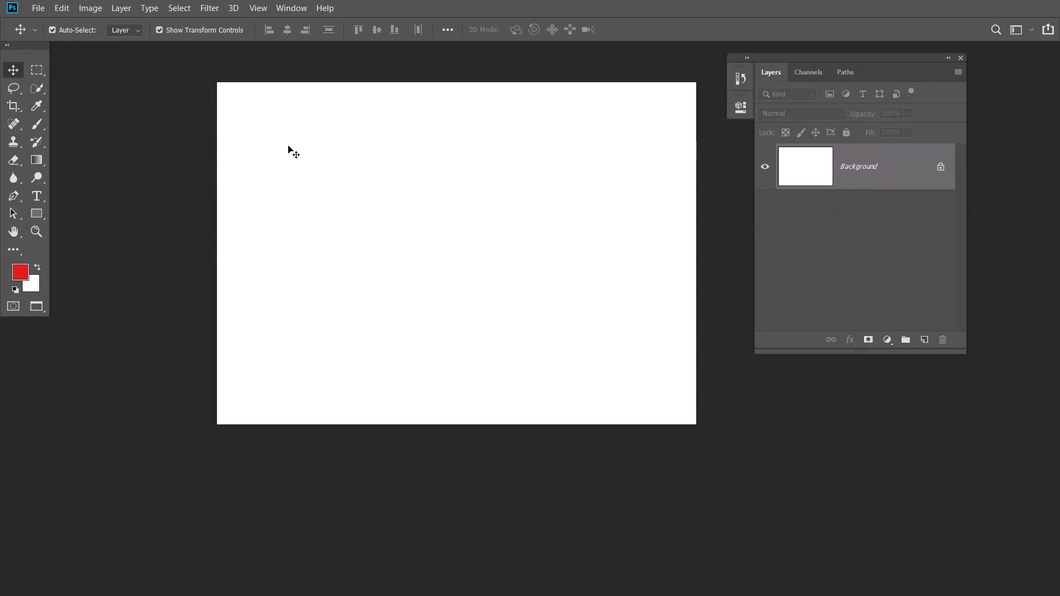
# - Try to move the locked Background layer on the canvas without converting it
pyautogui.moveTo(288, 147); pyautogui.dragTo(398, 239)
pyautogui.click(635, 258)
pyautogui.moveTo(293, 125); pyautogui.dragTo(433, 248)
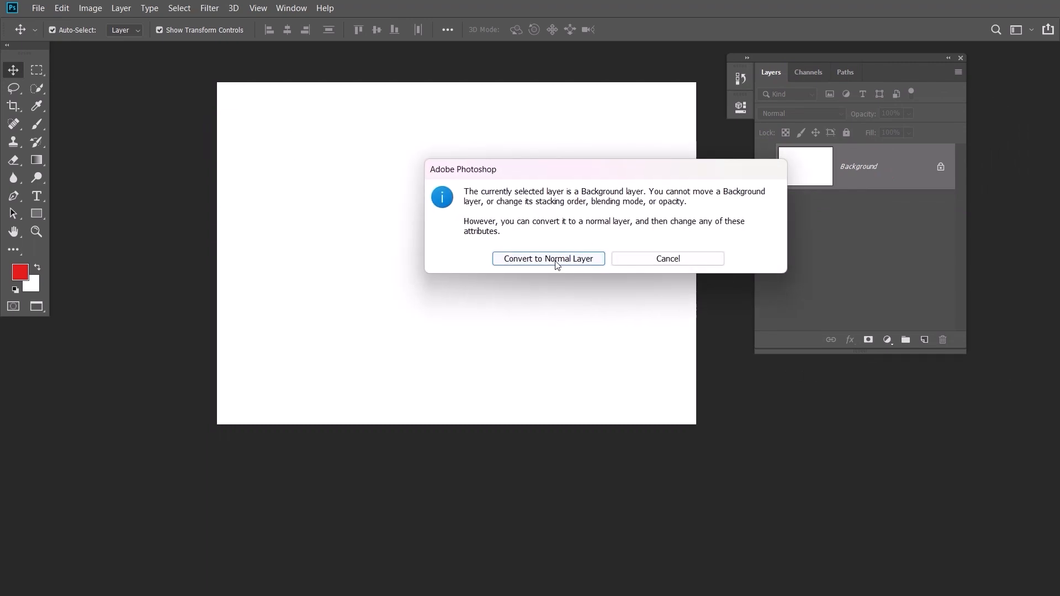
pyautogui.click(680, 261)
pyautogui.moveTo(270, 138); pyautogui.dragTo(394, 282)
pyautogui.moveTo(505, 165); pyautogui.dragTo(357, 104)
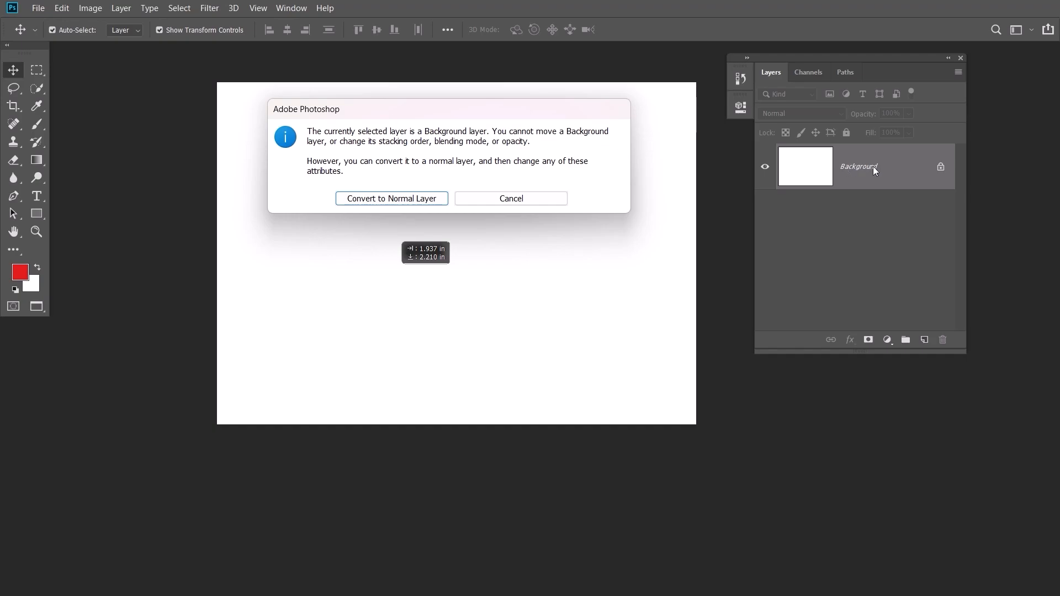
pyautogui.moveTo(471, 115); pyautogui.dragTo(485, 110)
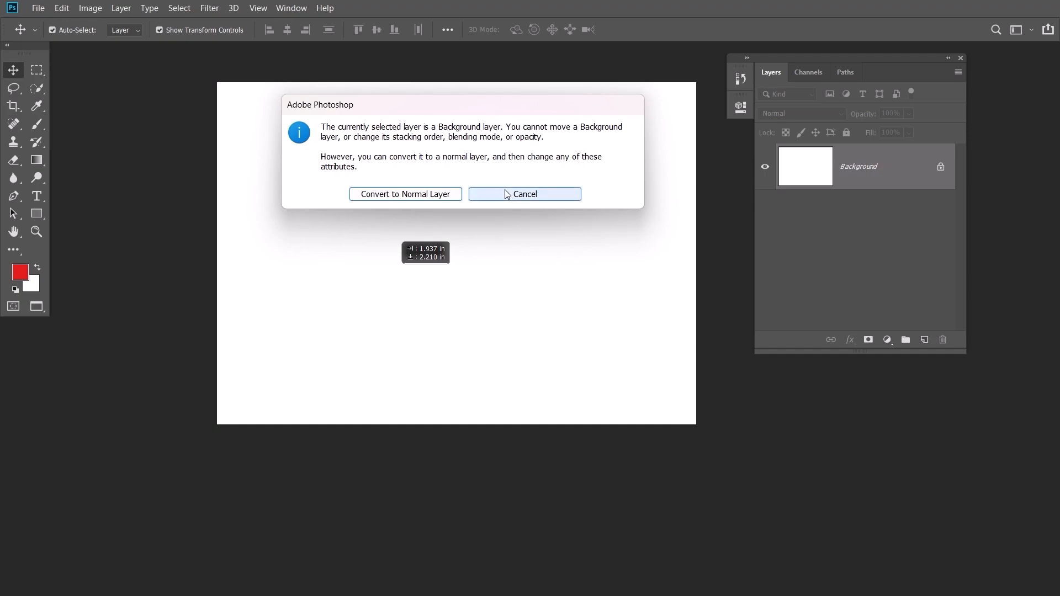
pyautogui.click(486, 192)
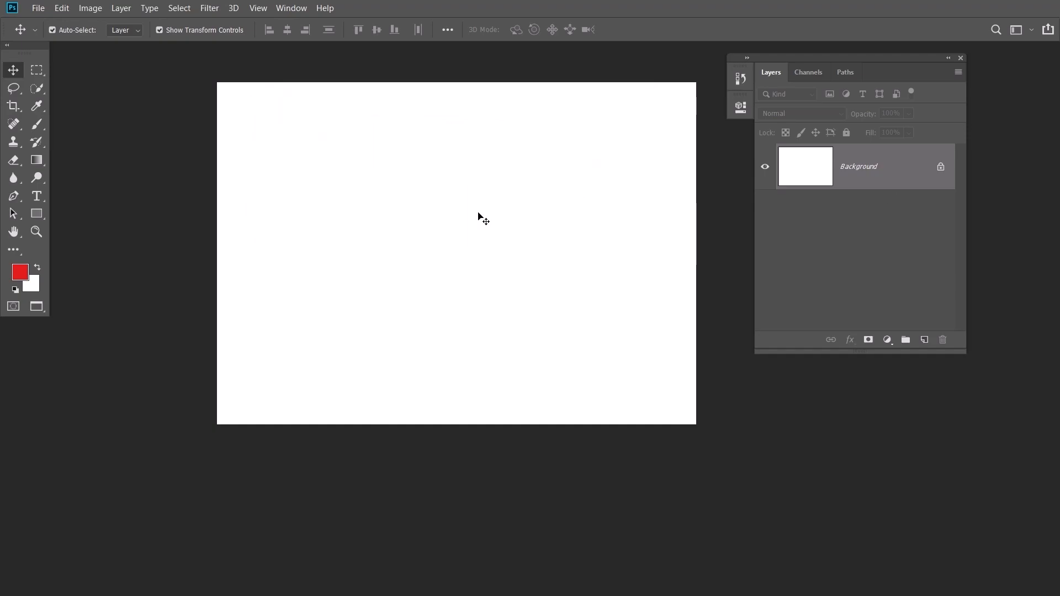
# - Convert the locked Background to a normal layer by attempting to move it and accepting the conversion
pyautogui.moveTo(310, 128); pyautogui.dragTo(461, 227)
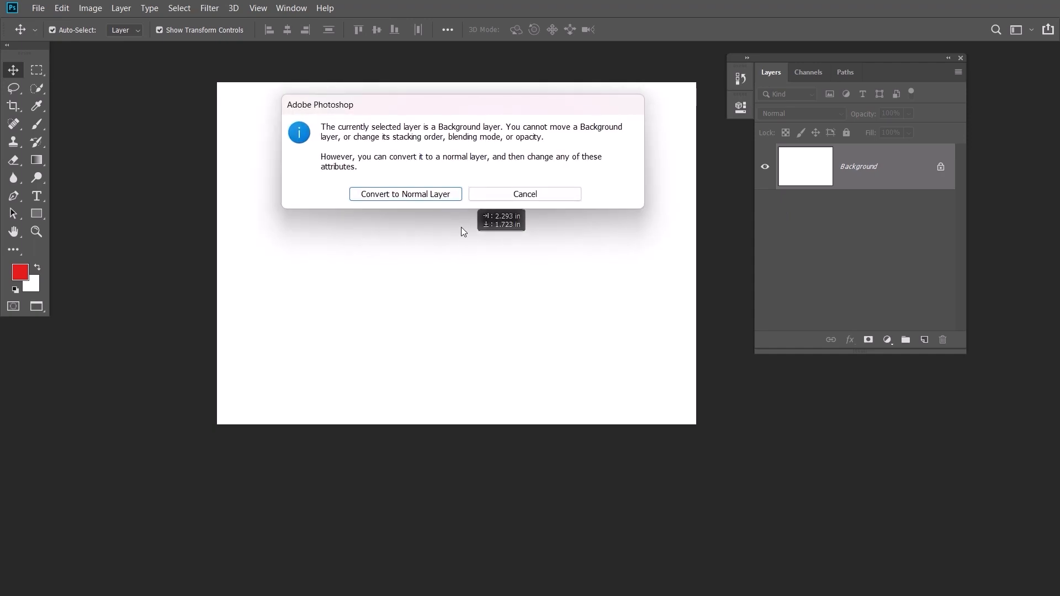
pyautogui.moveTo(403, 109); pyautogui.dragTo(413, 106)
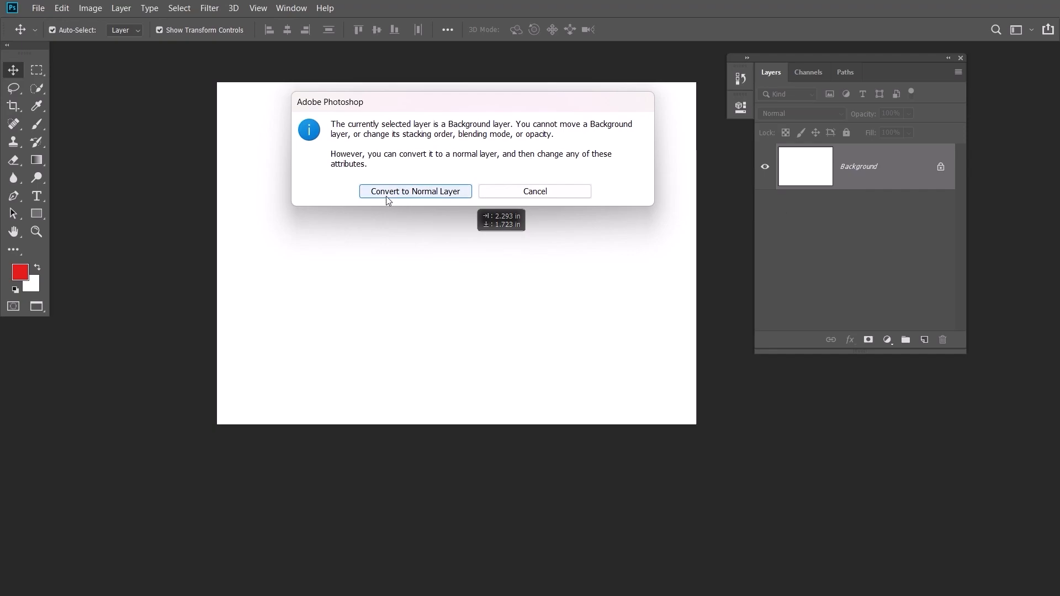
pyautogui.click(426, 196)
pyautogui.moveTo(585, 294); pyautogui.dragTo(447, 190)
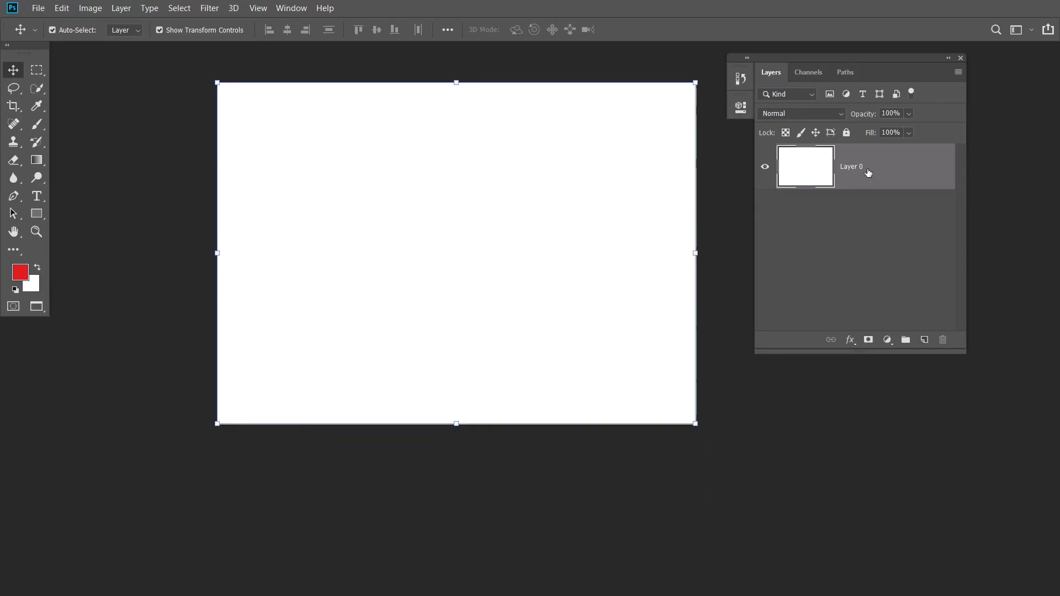
pyautogui.moveTo(538, 224)
pyautogui.mouseDown()
pyautogui.moveTo(540, 248)
pyautogui.moveTo(528, 215)
pyautogui.mouseUp()
# - Add three new empty layers above Layer 0 and select each layer in turn, ending on Layer 0
pyautogui.click(924, 341)
pyautogui.click(924, 341)
pyautogui.click(924, 342)
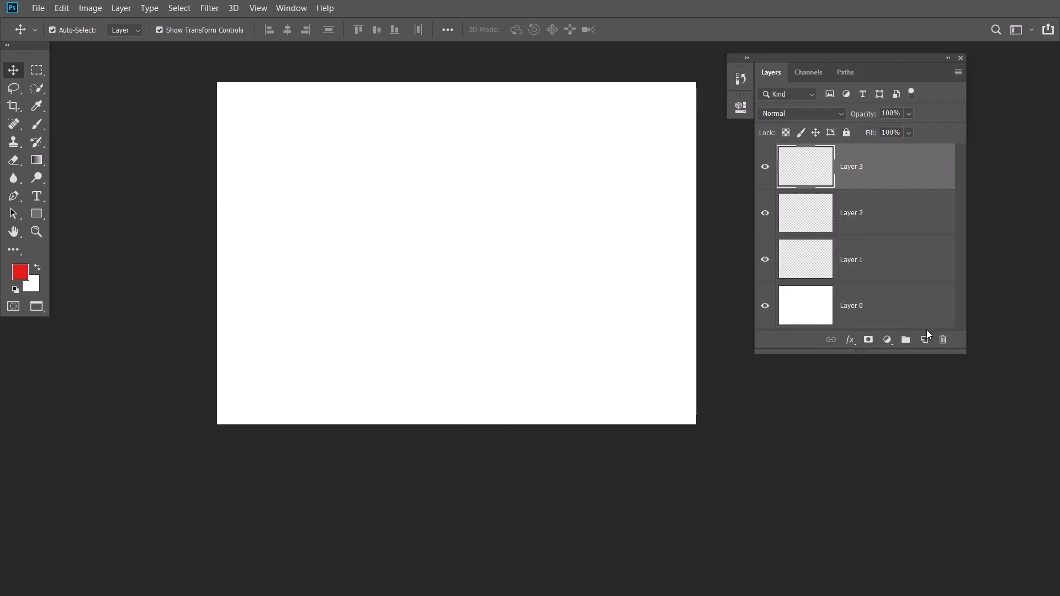
pyautogui.click(887, 264)
pyautogui.click(887, 215)
pyautogui.click(881, 170)
pyautogui.click(881, 305)
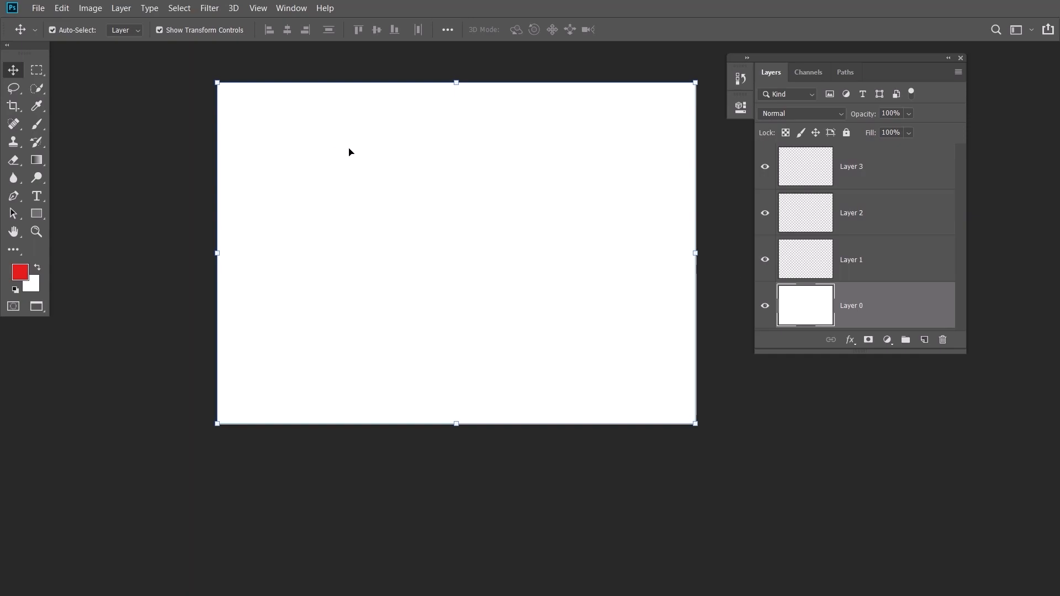
# - Extend the Layers panel downward and turn Layer 0 into a Background layer
pyautogui.moveTo(952, 352); pyautogui.dragTo(953, 472)
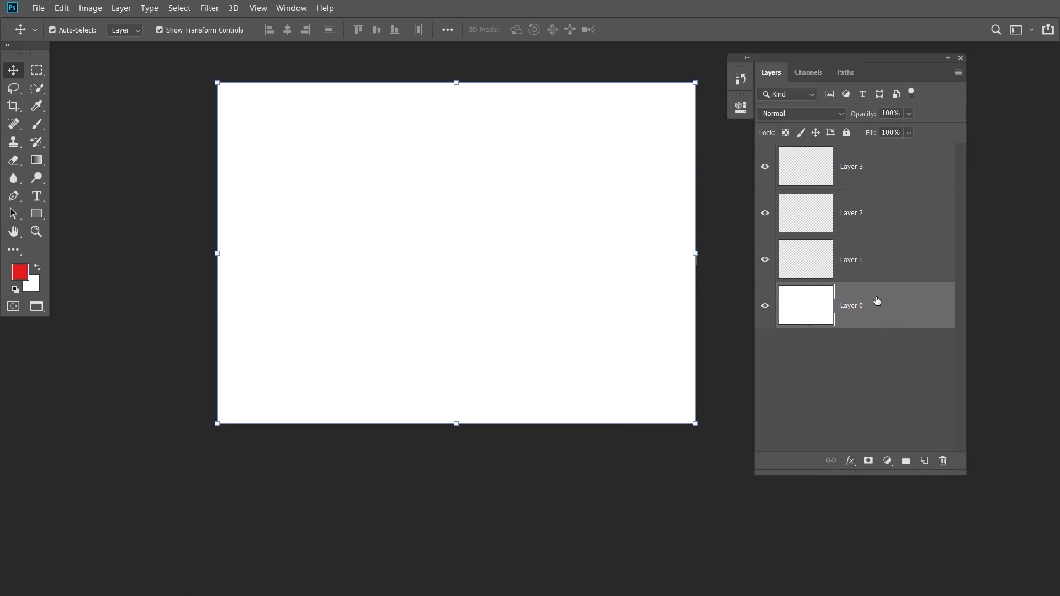
pyautogui.click(119, 10)
pyautogui.moveTo(166, 23)
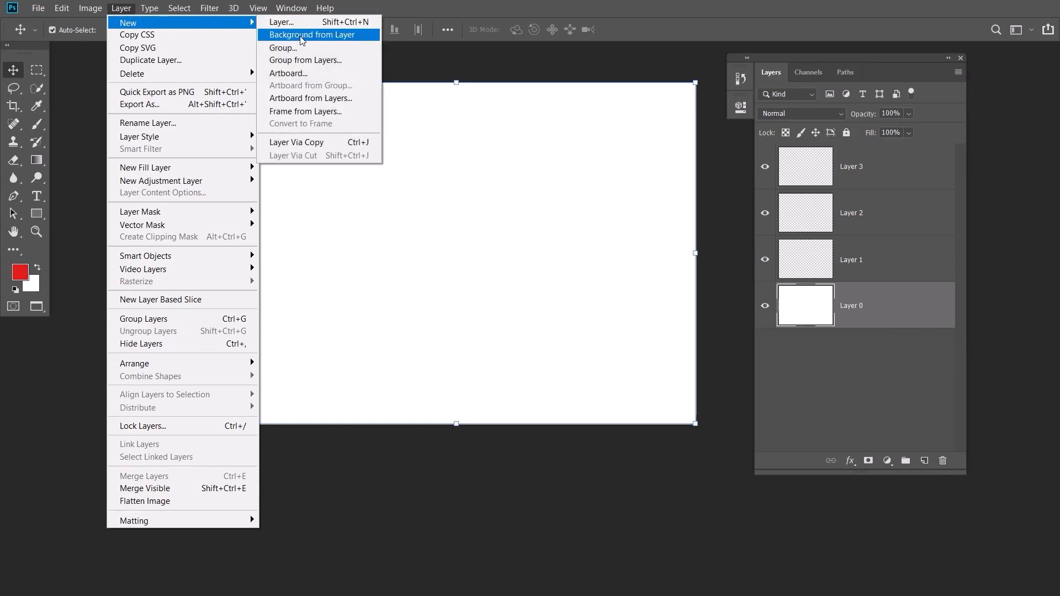
pyautogui.click(363, 36)
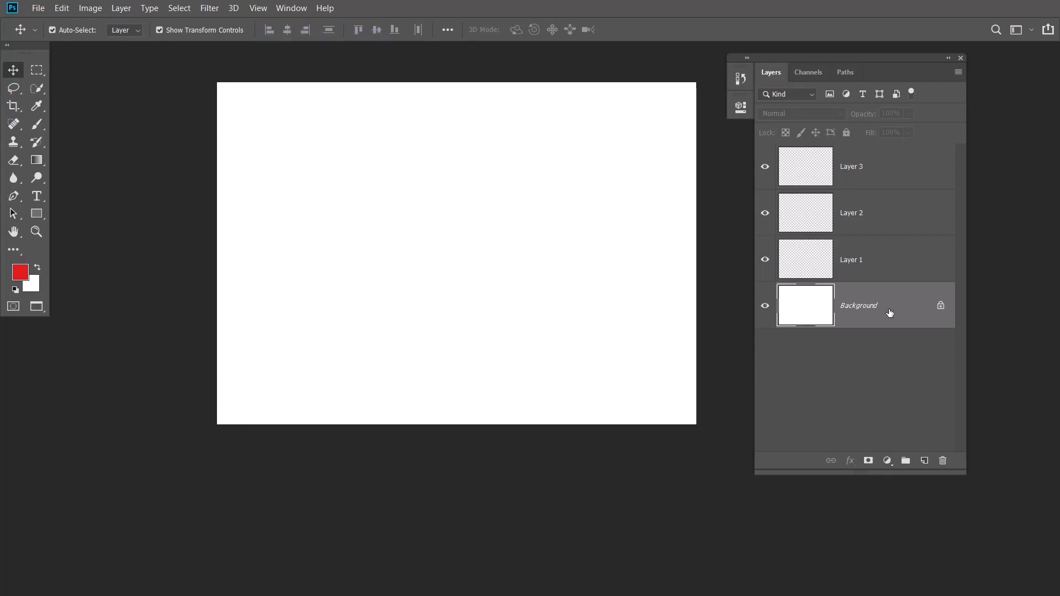
pyautogui.press('ctrl')
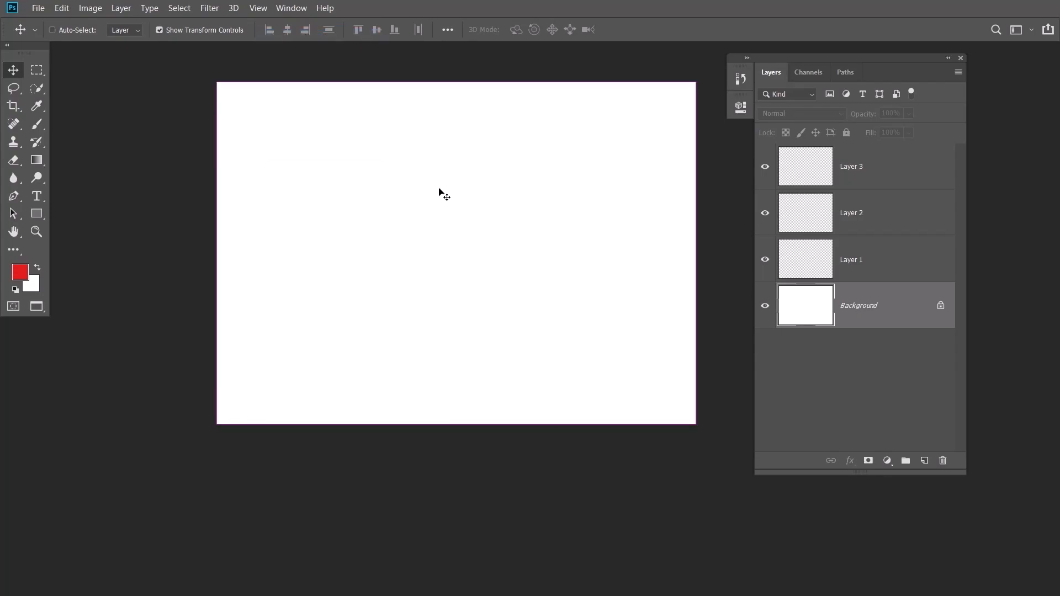
# - Delete the empty layers Layer 3, Layer 2 and Layer 1, keeping only the Background
pyautogui.click(881, 267)
pyautogui.click(877, 215)
pyautogui.click(882, 174)
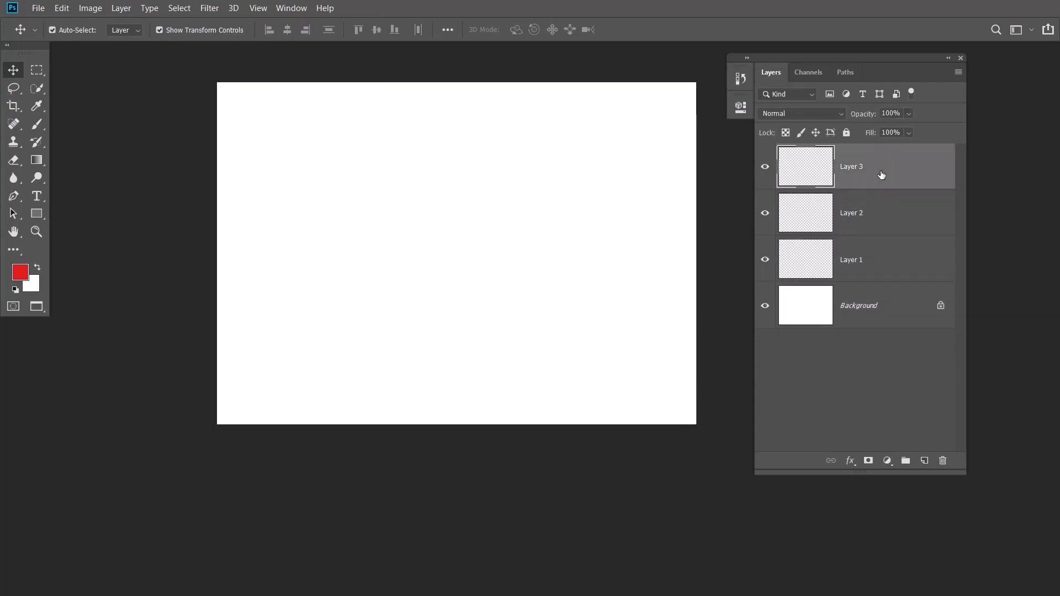
pyautogui.click(944, 463)
pyautogui.moveTo(355, 109); pyautogui.dragTo(463, 151)
pyautogui.click(413, 225)
pyautogui.click(468, 201)
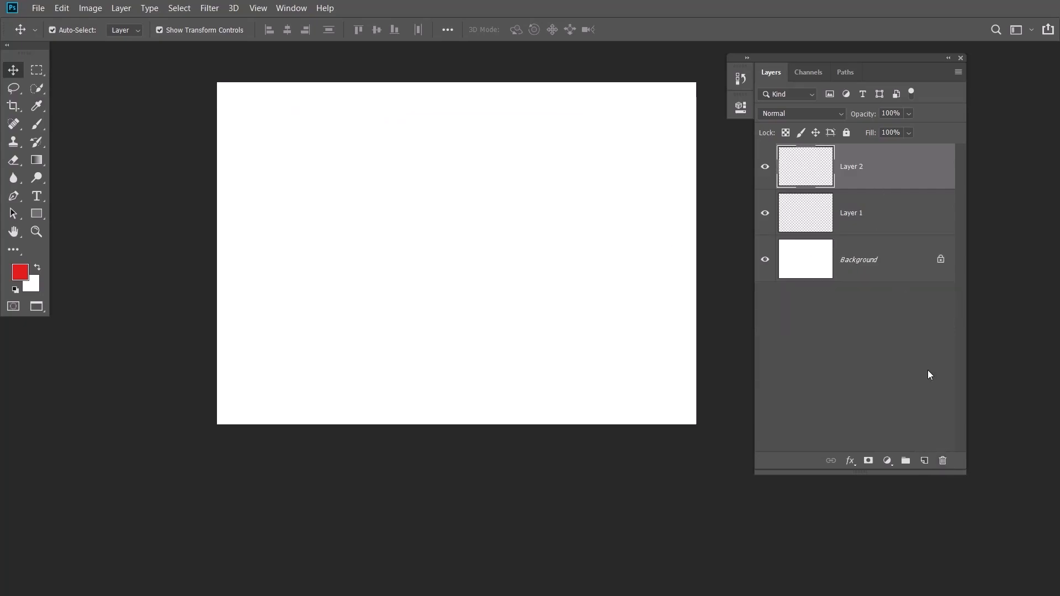
pyautogui.click(943, 460)
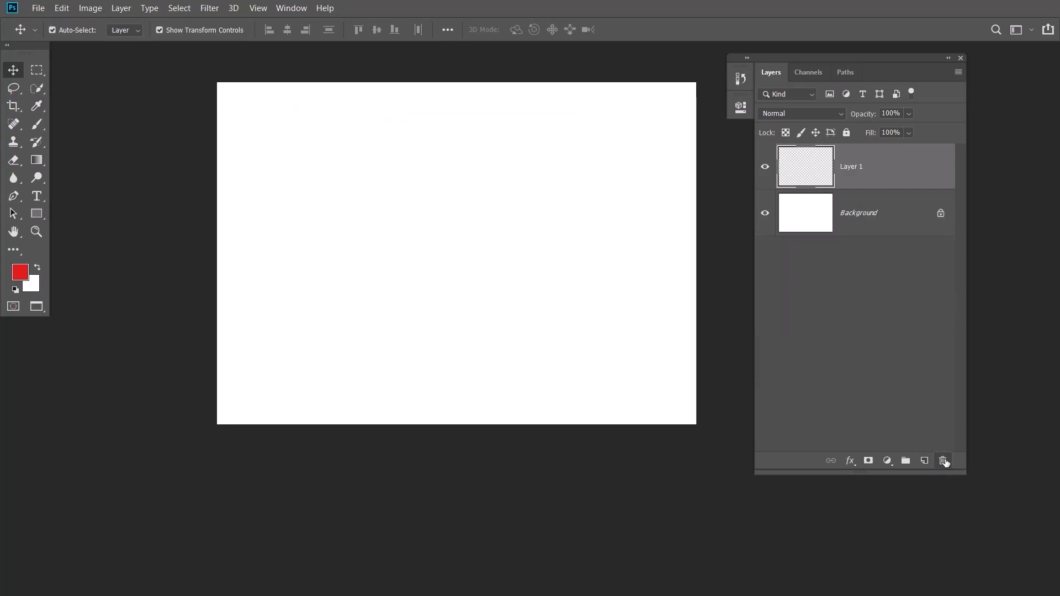
pyautogui.click(944, 462)
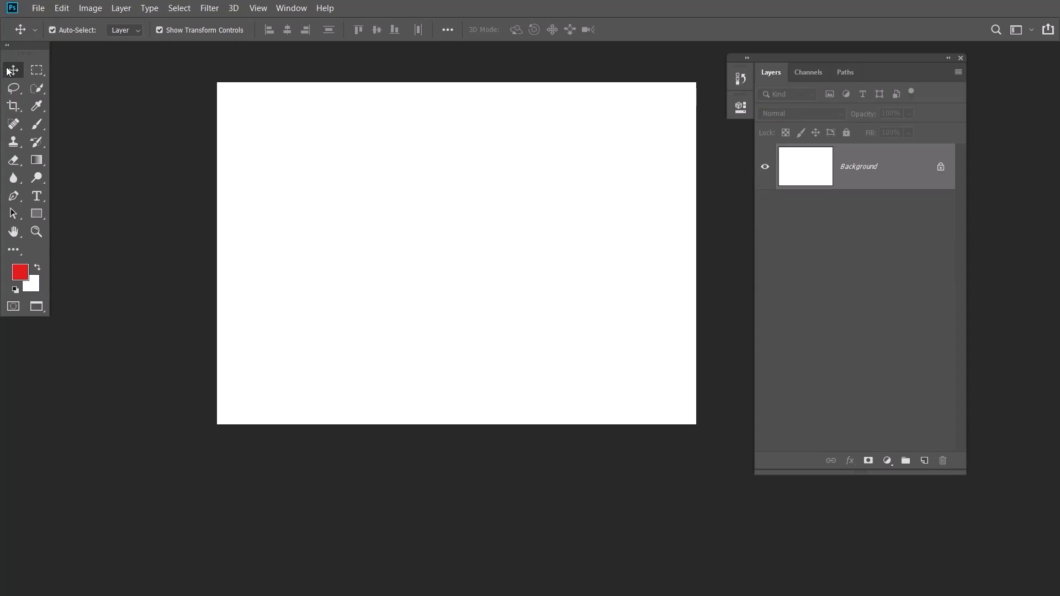
# - Switch among the Marquee, Lasso, Quick Selection, Crop and Move tools to compare their options, ending on the Move tool
pyautogui.click(36, 71)
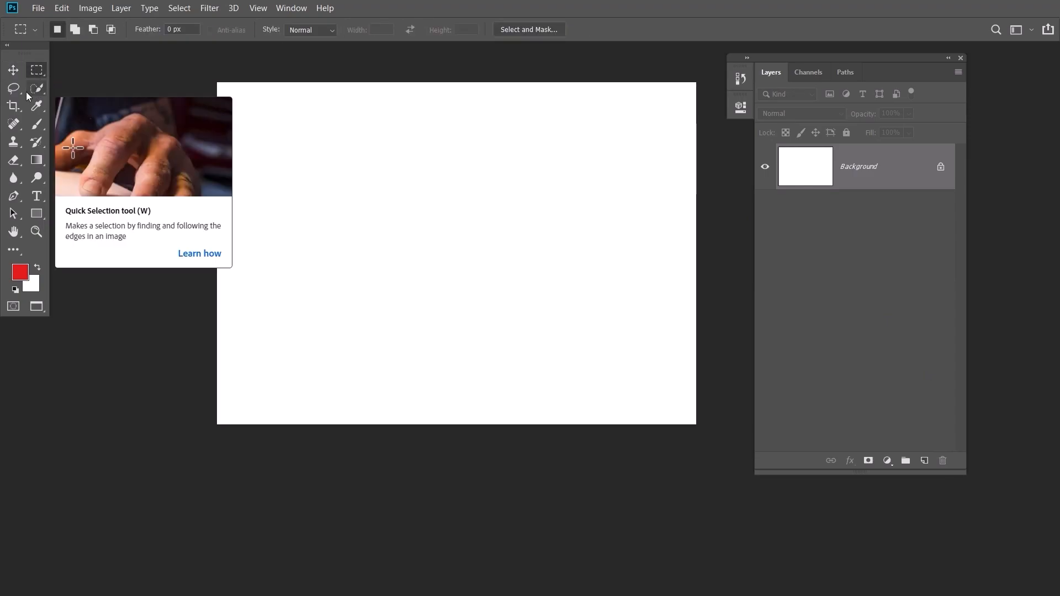
pyautogui.click(13, 88)
pyautogui.click(37, 88)
pyautogui.click(13, 106)
pyautogui.click(13, 70)
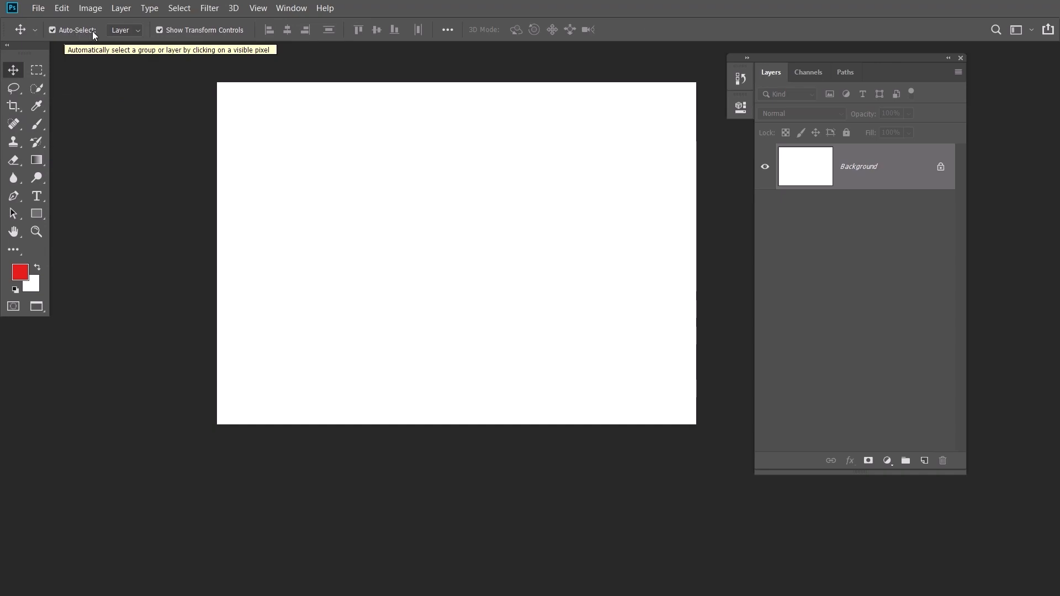
pyautogui.click(36, 69)
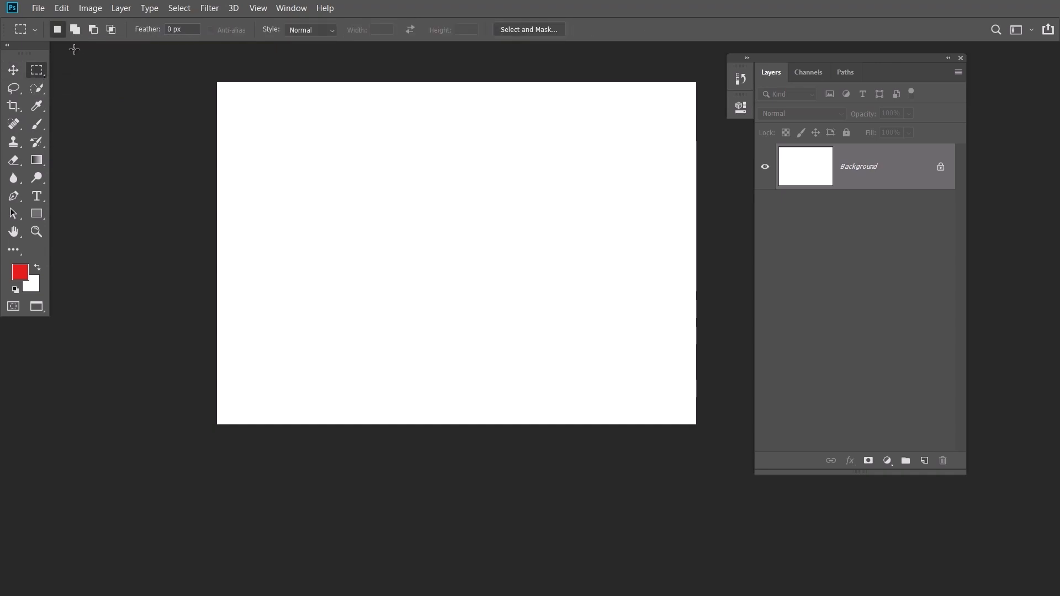
pyautogui.click(16, 70)
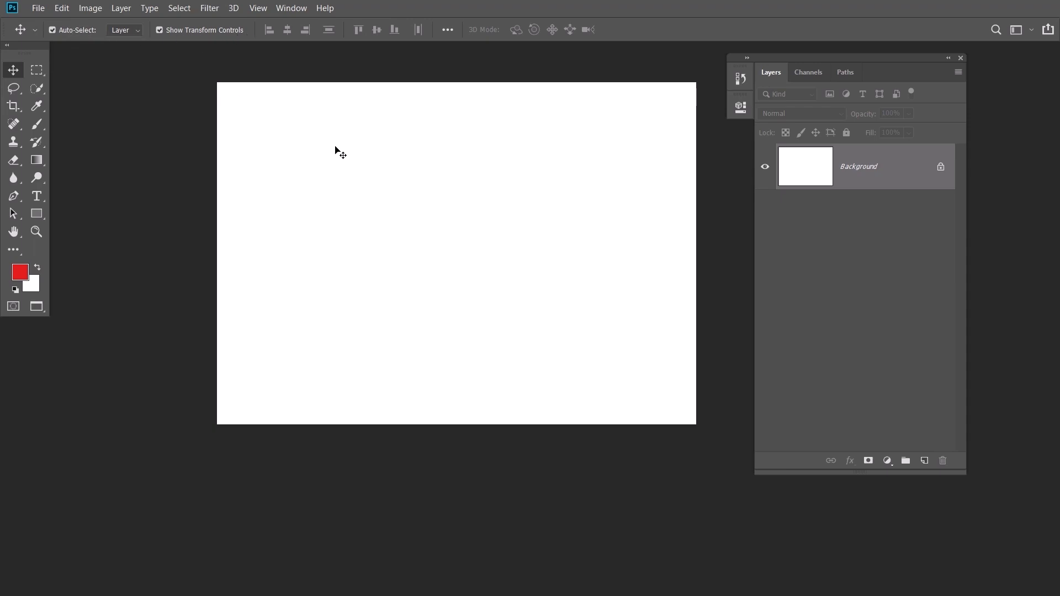
# - Add four new empty layers above the Background
pyautogui.click(925, 461)
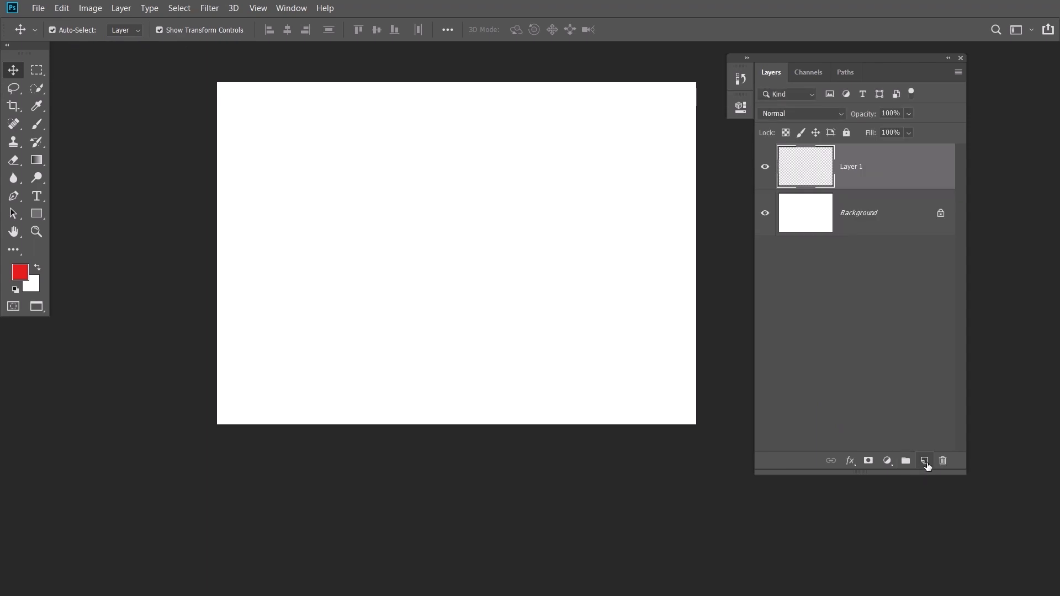
pyautogui.click(925, 462)
pyautogui.click(924, 461)
pyautogui.click(925, 462)
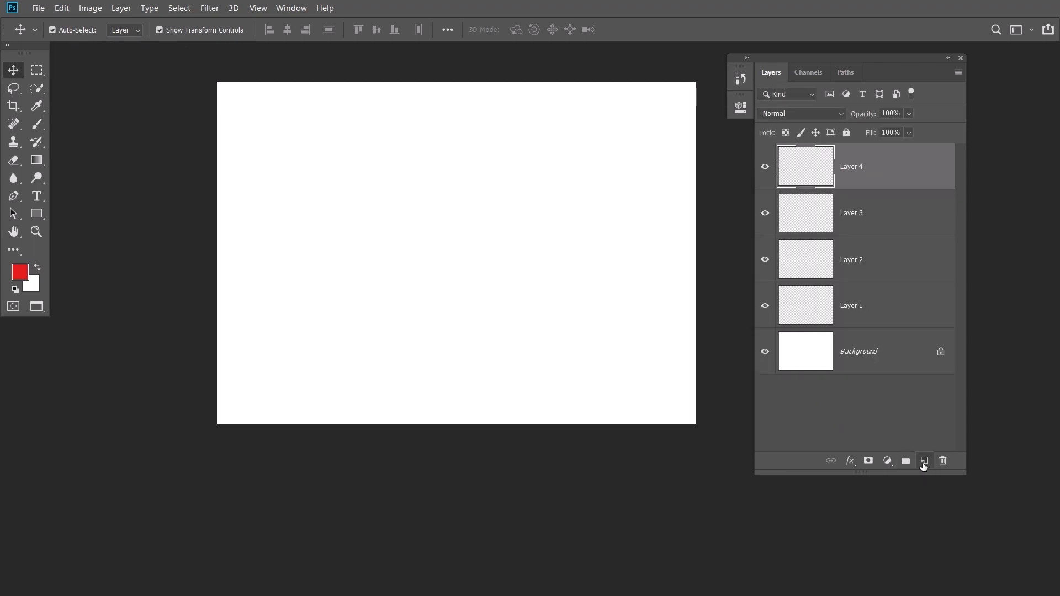
# - On Layer 1, create a rectangle filled with red #e31a1a, deselect it and move it toward the canvas's upper-left corner
pyautogui.click(900, 309)
pyautogui.click(37, 71)
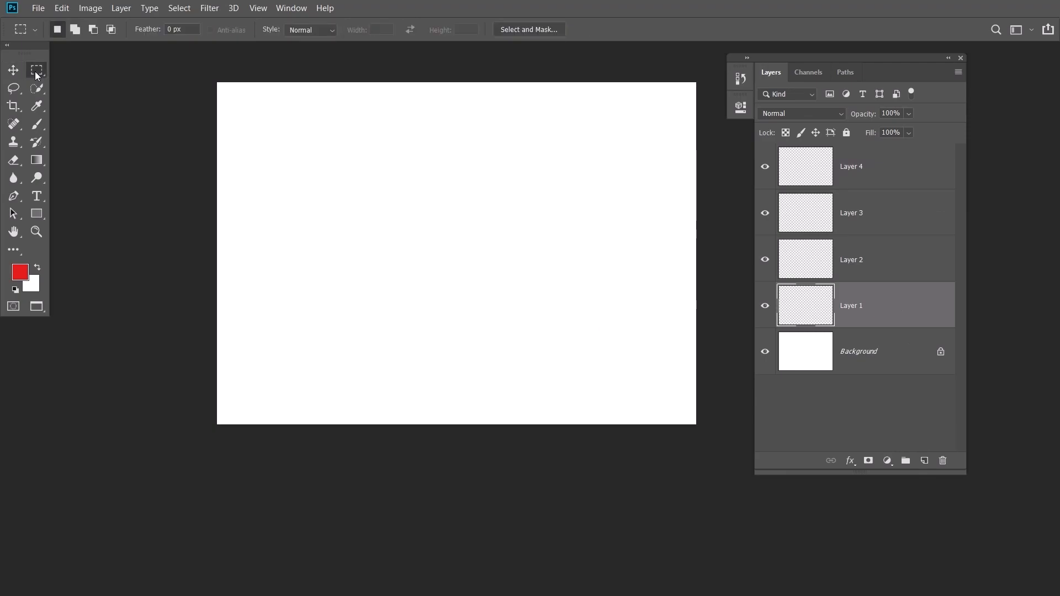
pyautogui.moveTo(256, 116); pyautogui.dragTo(399, 218)
pyautogui.click(20, 276)
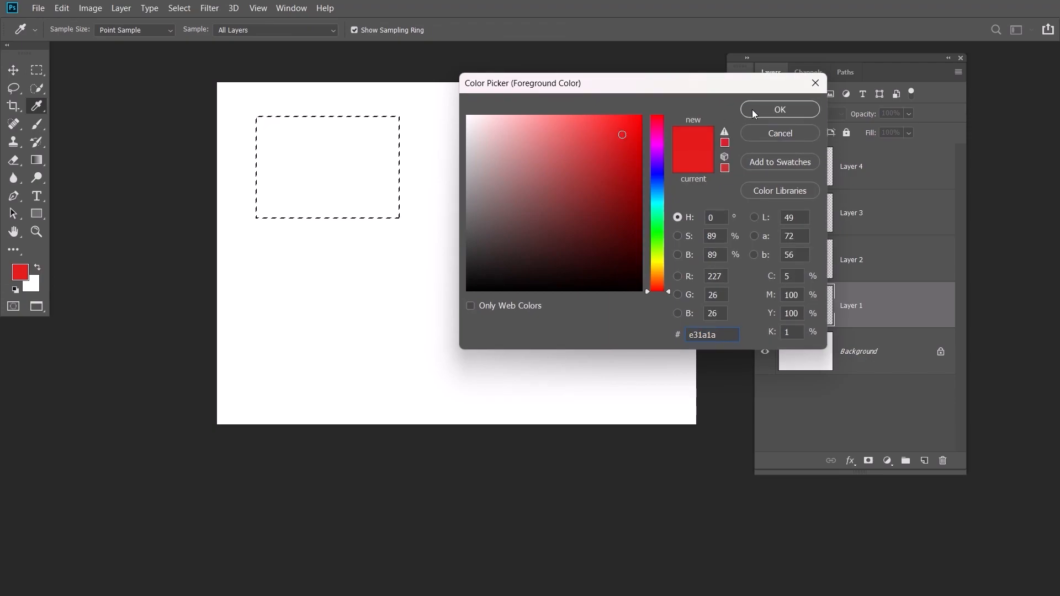
pyautogui.click(794, 109)
pyautogui.hotkey('alt', 'BackSpace')
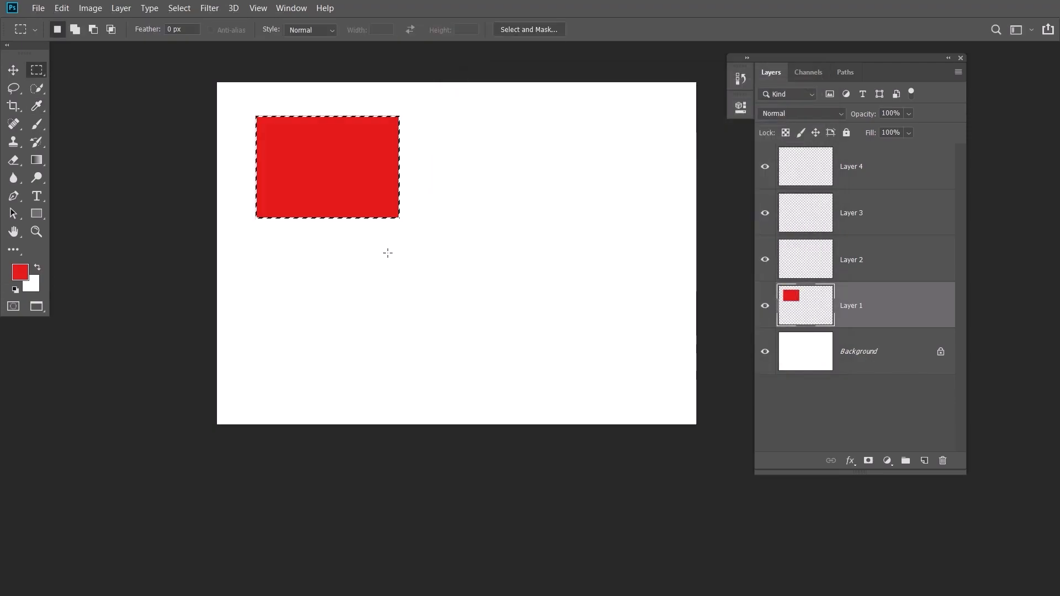
pyautogui.hotkey('ctrl', 'd')
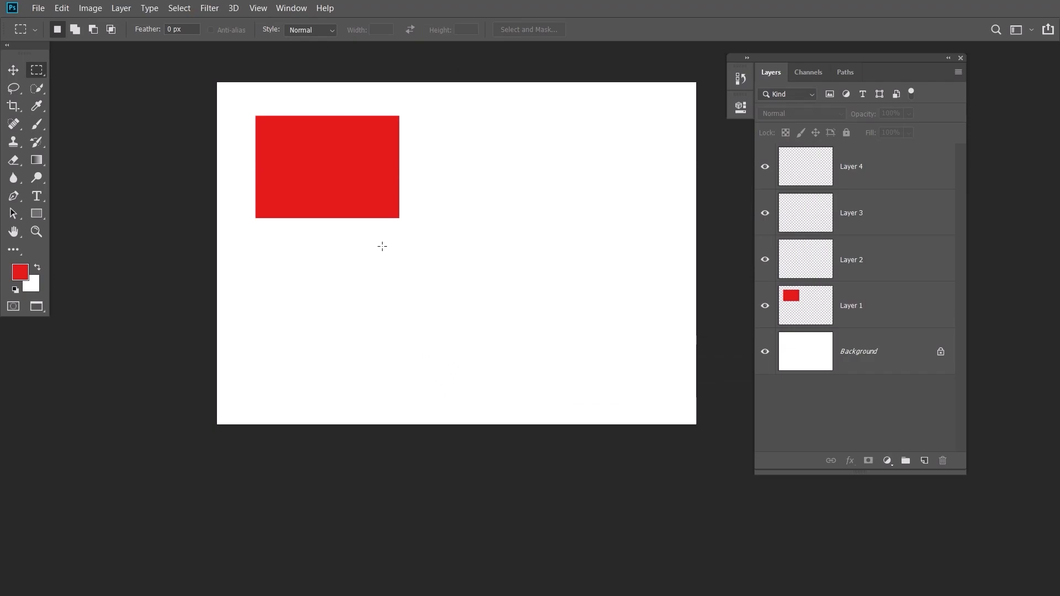
pyautogui.press('v')
pyautogui.moveTo(369, 194); pyautogui.dragTo(338, 178)
# - On Layer 2, fill a rectangular selection below the red rectangle with dark red and deselect it
pyautogui.click(889, 253)
pyautogui.press('m')
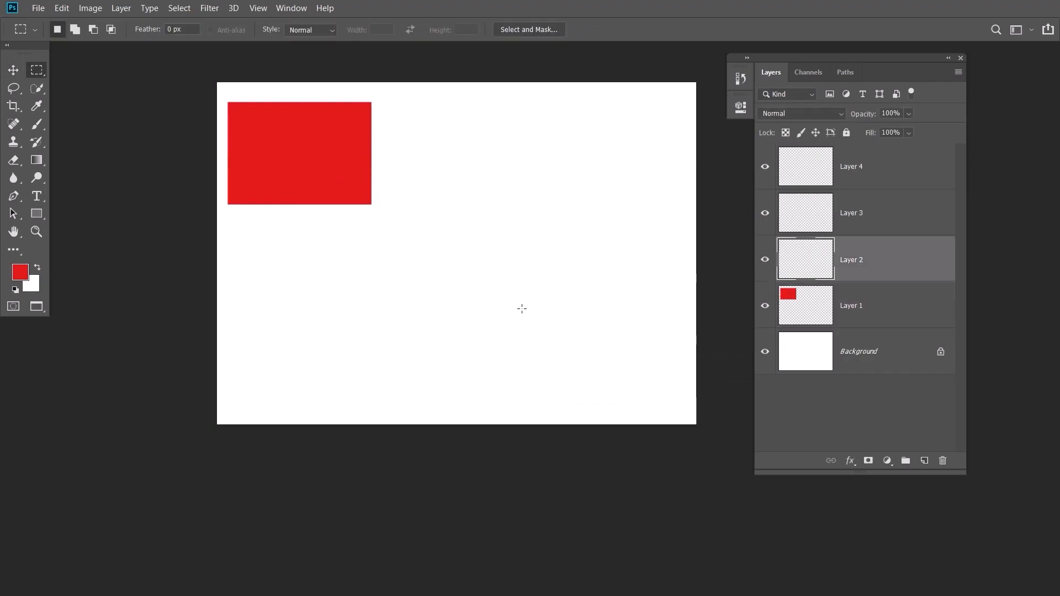
pyautogui.moveTo(269, 249); pyautogui.dragTo(385, 378)
pyautogui.click(20, 273)
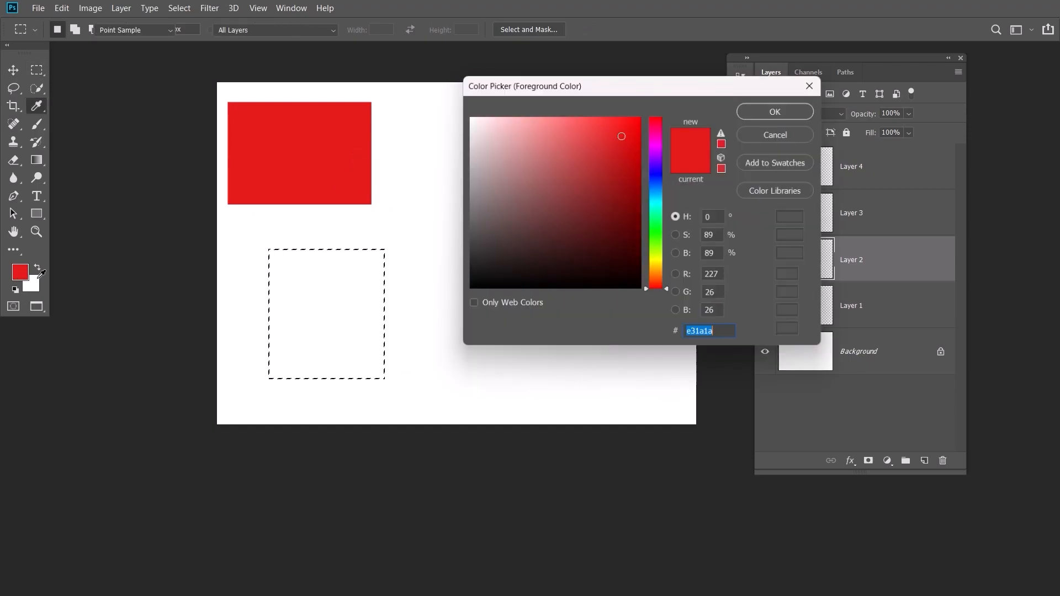
pyautogui.click(608, 220)
pyautogui.click(774, 108)
pyautogui.hotkey('alt', 'BackSpace')
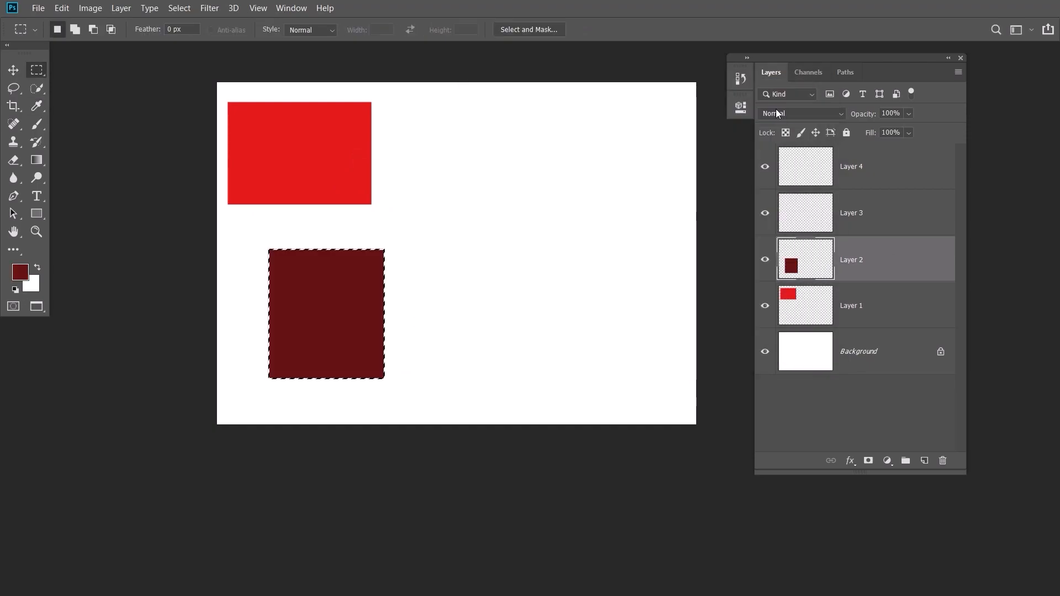
pyautogui.hotkey('ctrl', 'd')
# - On Layer 3, fill a smaller rectangular selection in the canvas's upper-right area with near-black red #230202 and deselect it
pyautogui.click(877, 213)
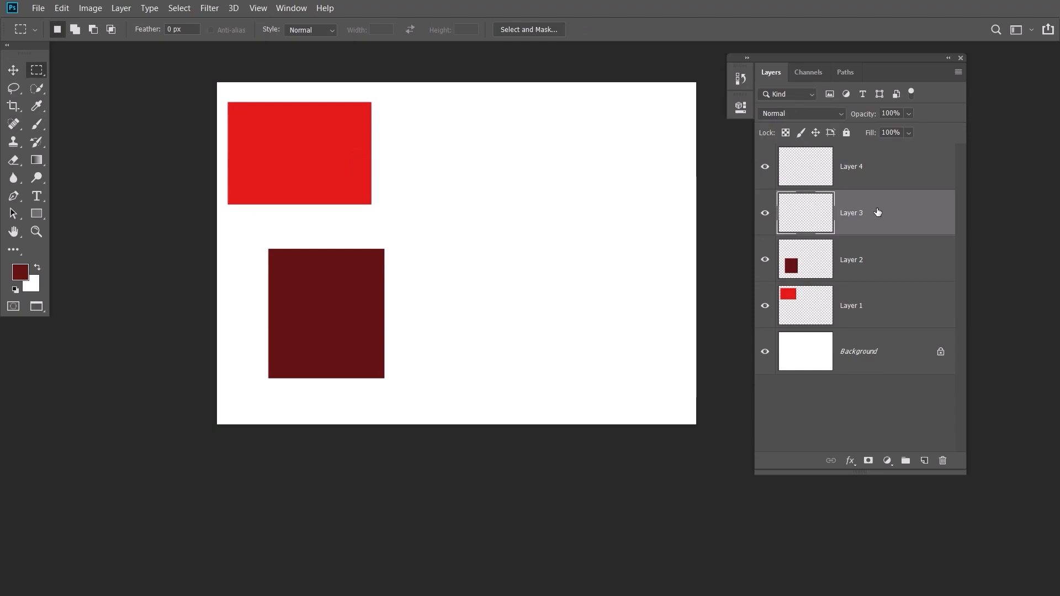
pyautogui.click(20, 272)
pyautogui.click(630, 267)
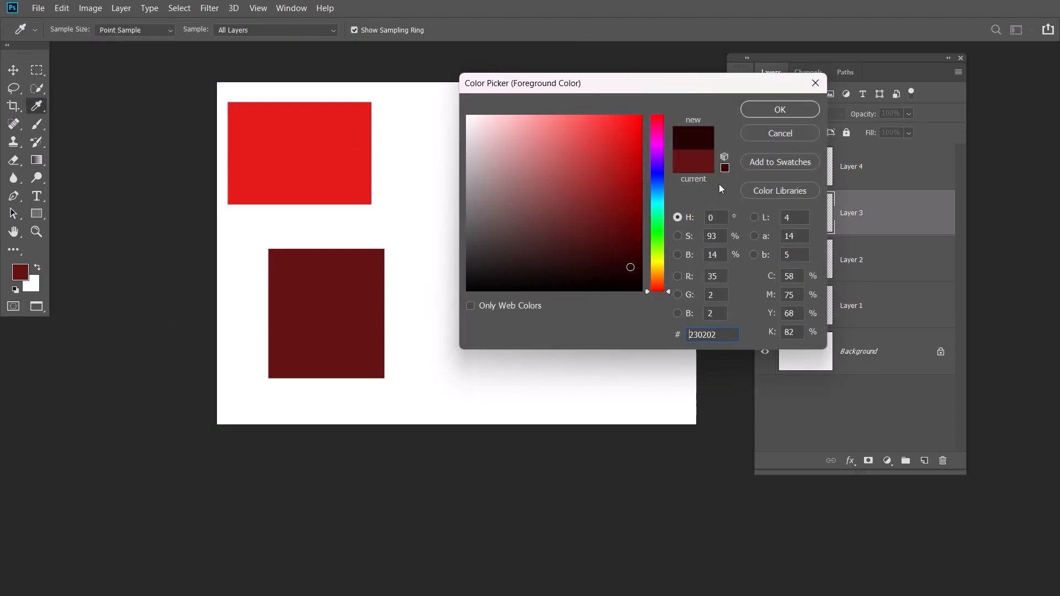
pyautogui.click(769, 111)
pyautogui.moveTo(450, 110); pyautogui.dragTo(544, 197)
pyautogui.hotkey('alt', 'BackSpace')
pyautogui.hotkey('ctrl', 'd')
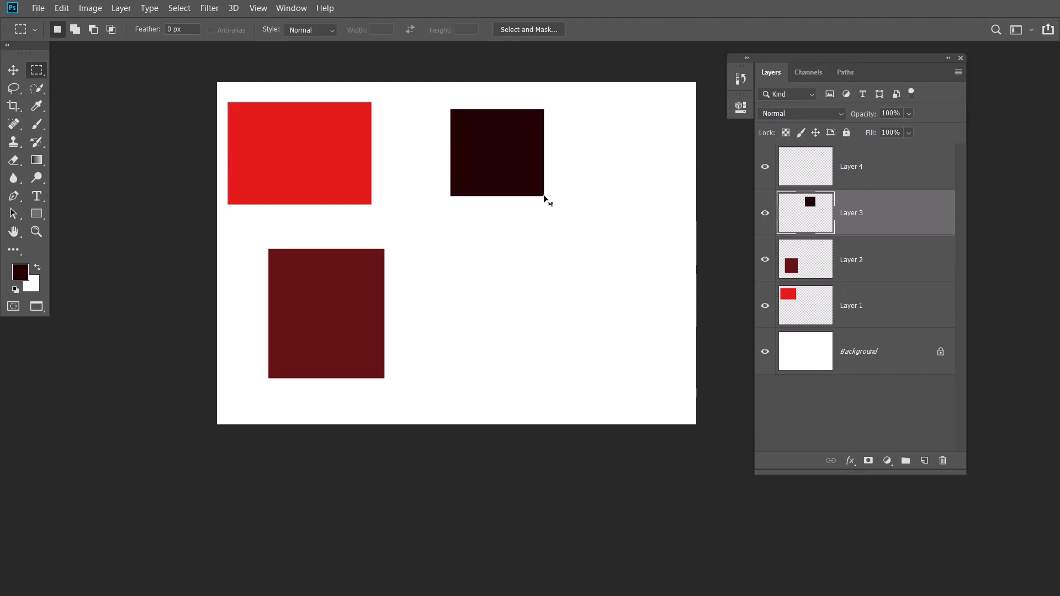
# - On Layer 4, fill a large, roughly square selection in the canvas's lower-right area with pale pink and deselect it
pyautogui.click(855, 176)
pyautogui.click(17, 275)
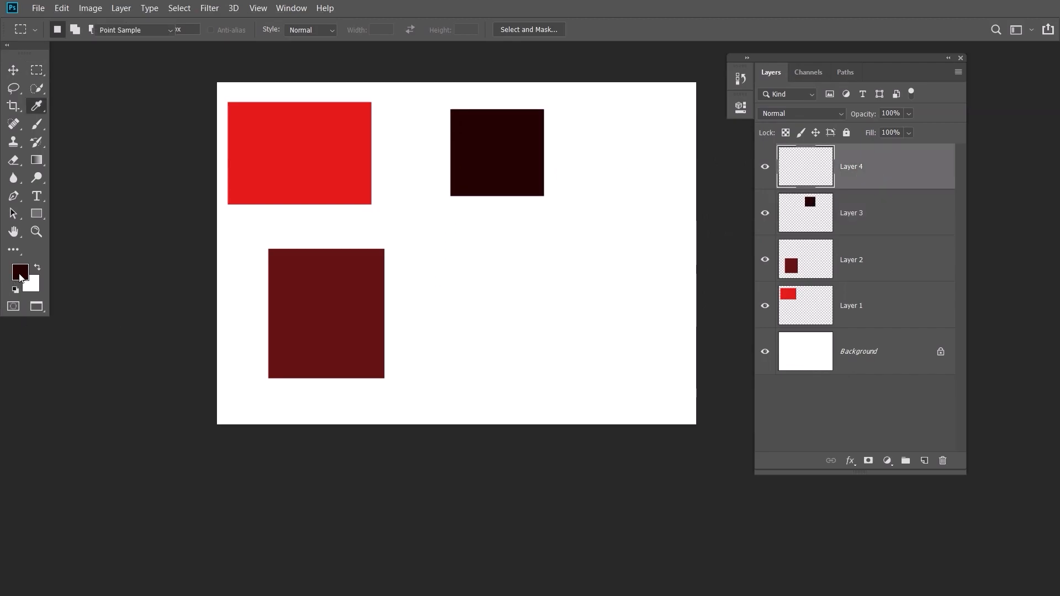
pyautogui.click(490, 126)
pyautogui.click(779, 110)
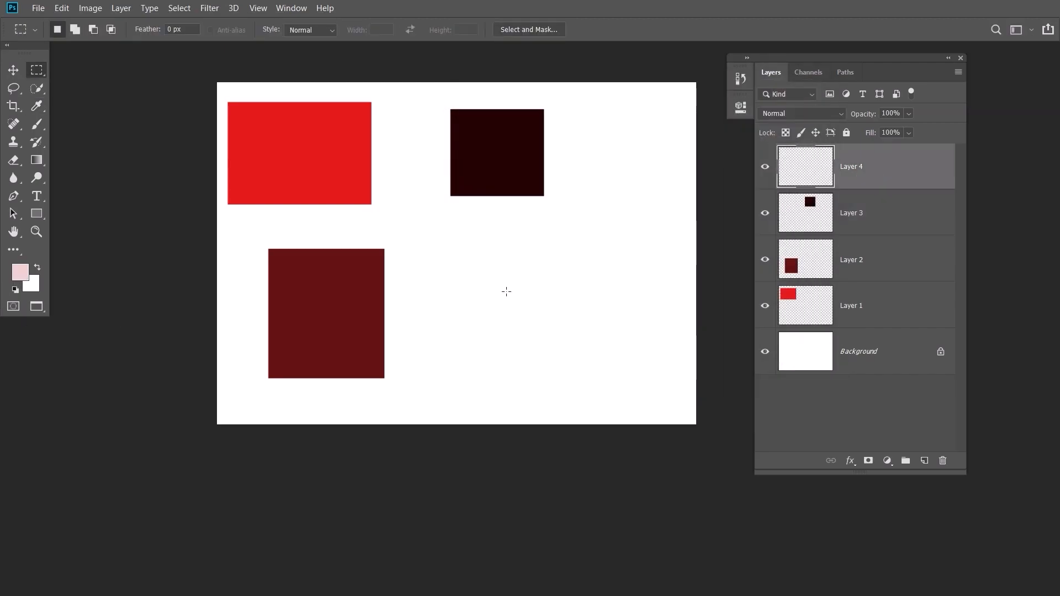
pyautogui.moveTo(456, 238); pyautogui.dragTo(596, 380)
pyautogui.hotkey('alt', 'BackSpace')
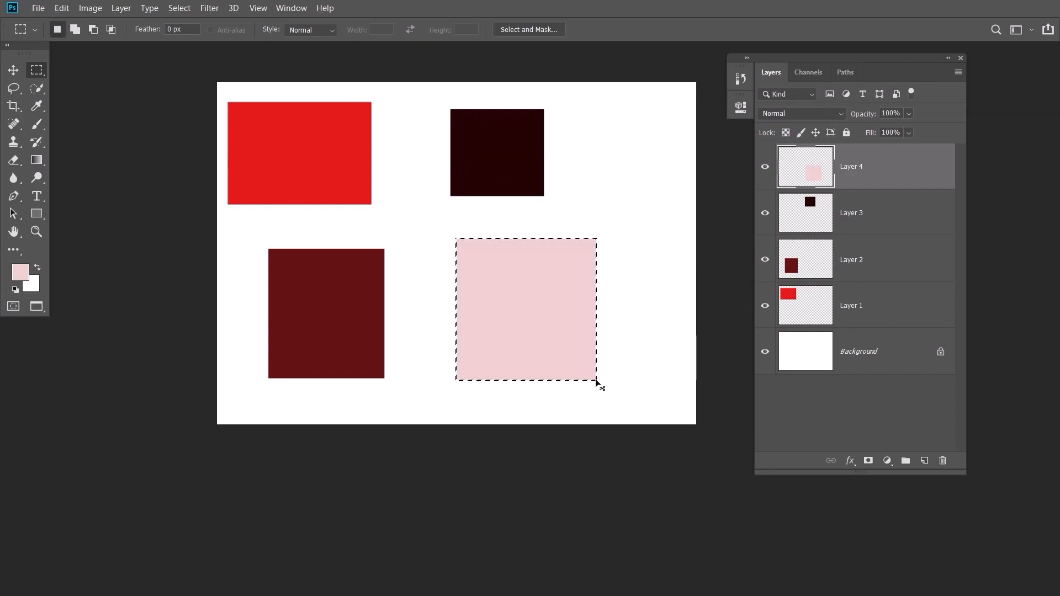
pyautogui.hotkey('ctrl', 'd')
# - With the Move tool, select each layer from the layer list down to Layer 1 and back up to Layer 4
pyautogui.press('v')
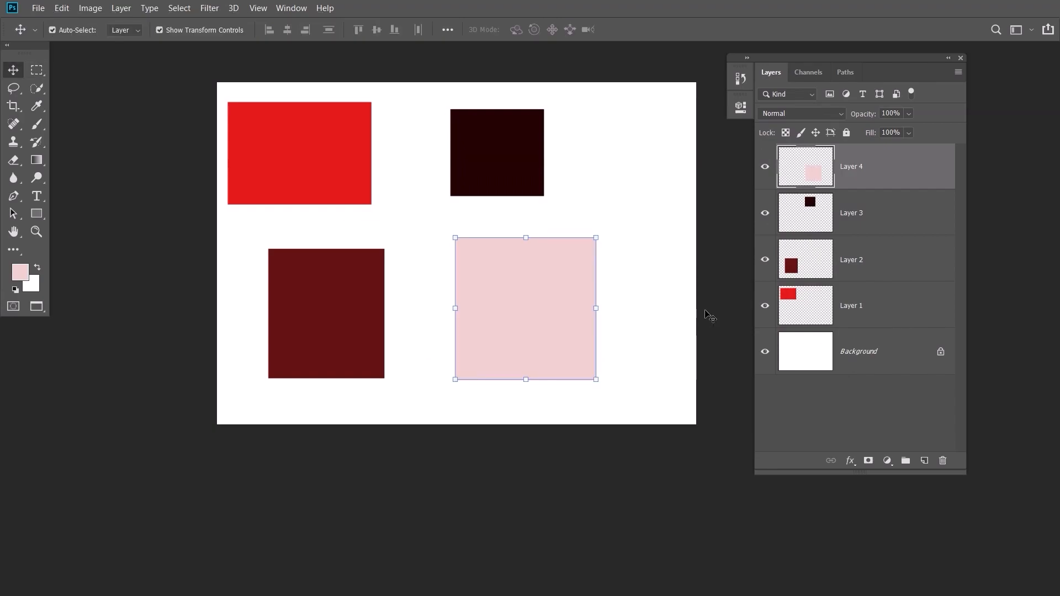
pyautogui.click(878, 212)
pyautogui.click(868, 256)
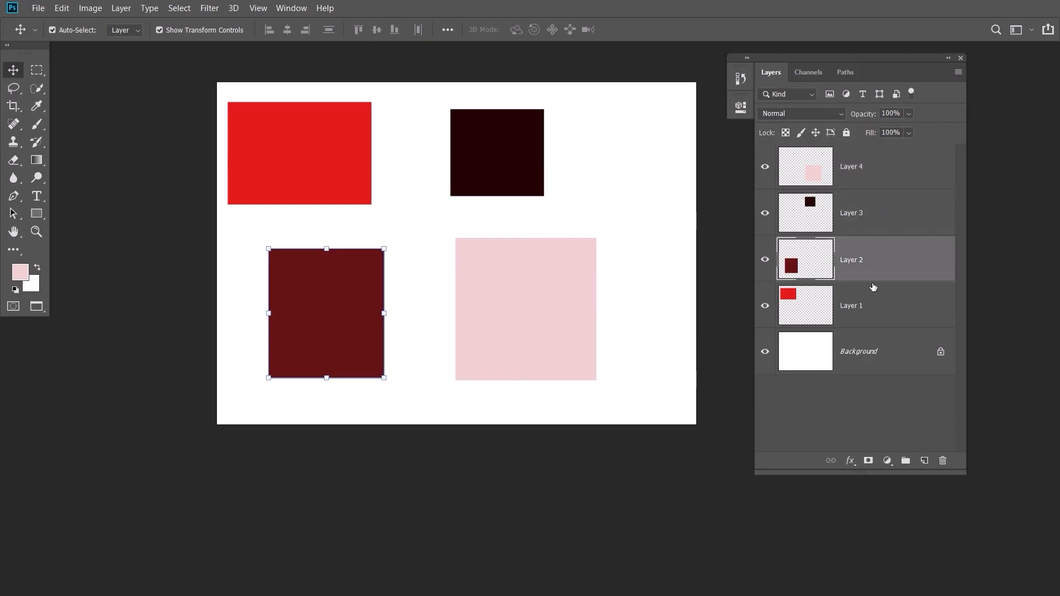
pyautogui.click(874, 305)
pyautogui.click(875, 261)
pyautogui.click(879, 214)
pyautogui.click(879, 171)
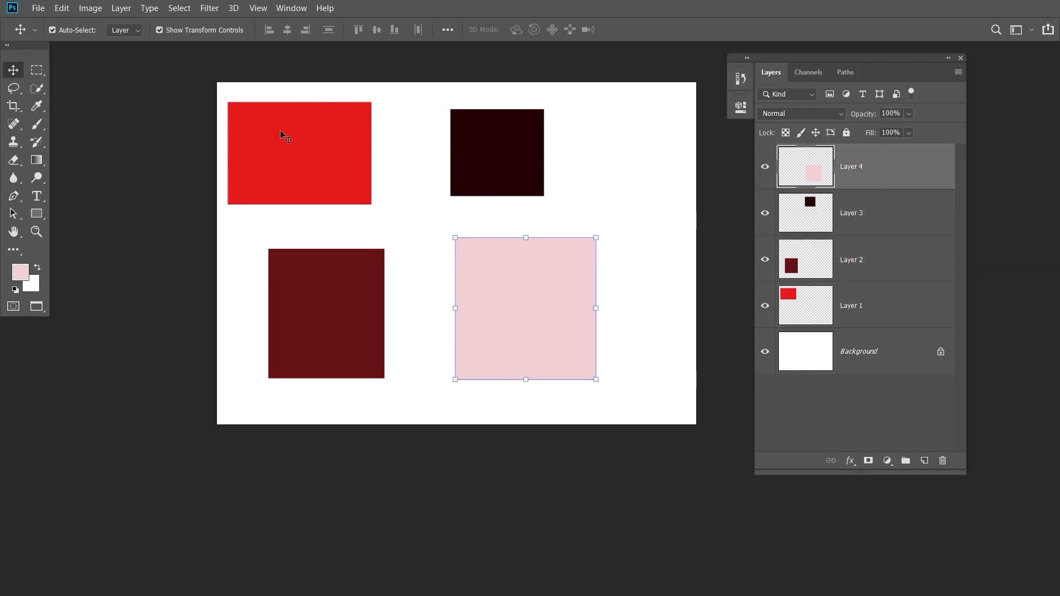
# - Use Auto-Select to pick each colored shape directly on the canvas, ending on the pink square
pyautogui.click(326, 157)
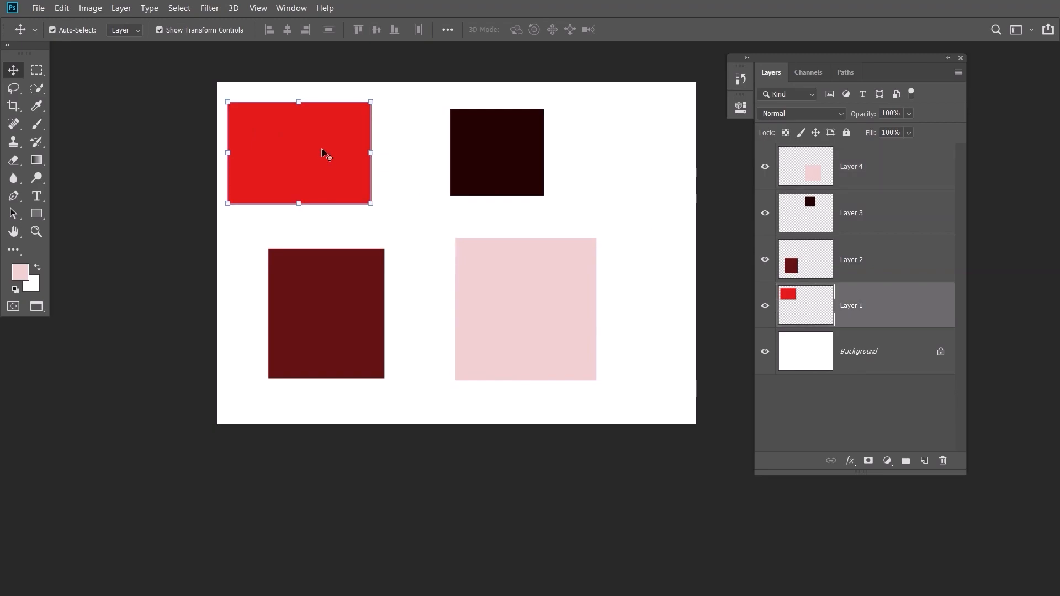
pyautogui.click(496, 161)
pyautogui.click(377, 296)
pyautogui.click(474, 299)
pyautogui.click(480, 171)
pyautogui.click(338, 161)
pyautogui.click(348, 268)
pyautogui.click(511, 142)
pyautogui.click(457, 268)
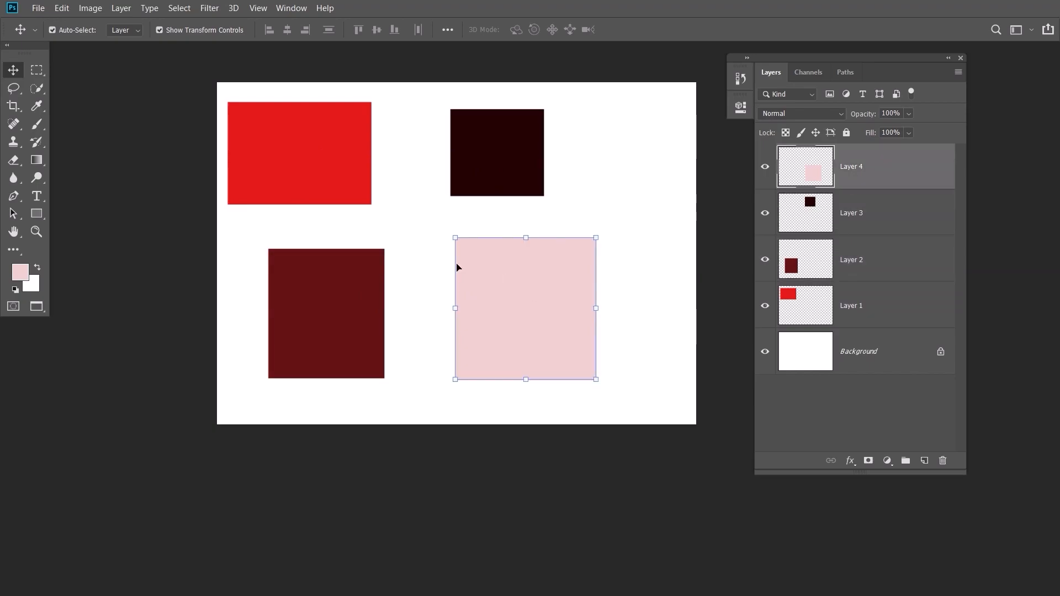
# - Turn off Auto-Select and move Layer 4's pink square toward the canvas's lower-right corner
pyautogui.click(61, 32)
pyautogui.moveTo(312, 150); pyautogui.dragTo(281, 142)
pyautogui.moveTo(530, 331); pyautogui.dragTo(581, 308)
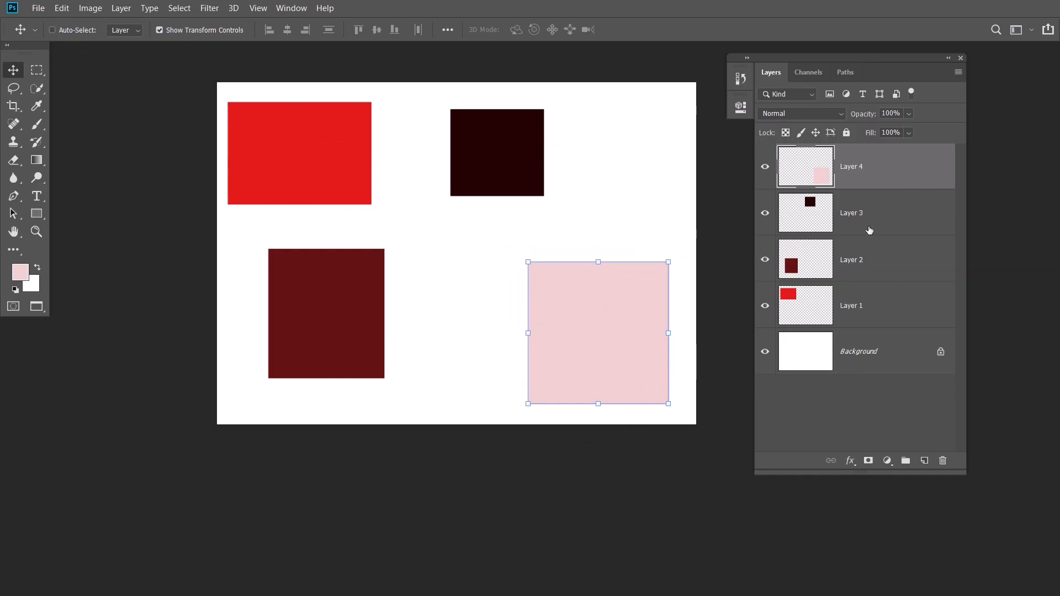
# - Select Layer 3 and then Layer 2 from the layer list, moving each layer's rectangle slightly to the right
pyautogui.click(881, 219)
pyautogui.moveTo(517, 175); pyautogui.dragTo(547, 173)
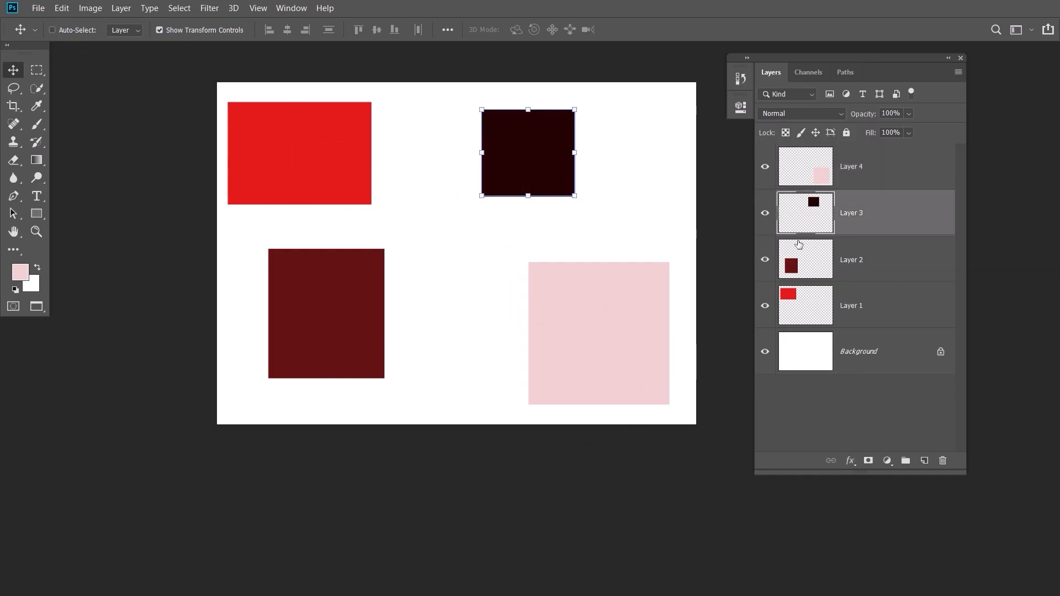
pyautogui.click(891, 258)
pyautogui.moveTo(335, 291); pyautogui.dragTo(380, 293)
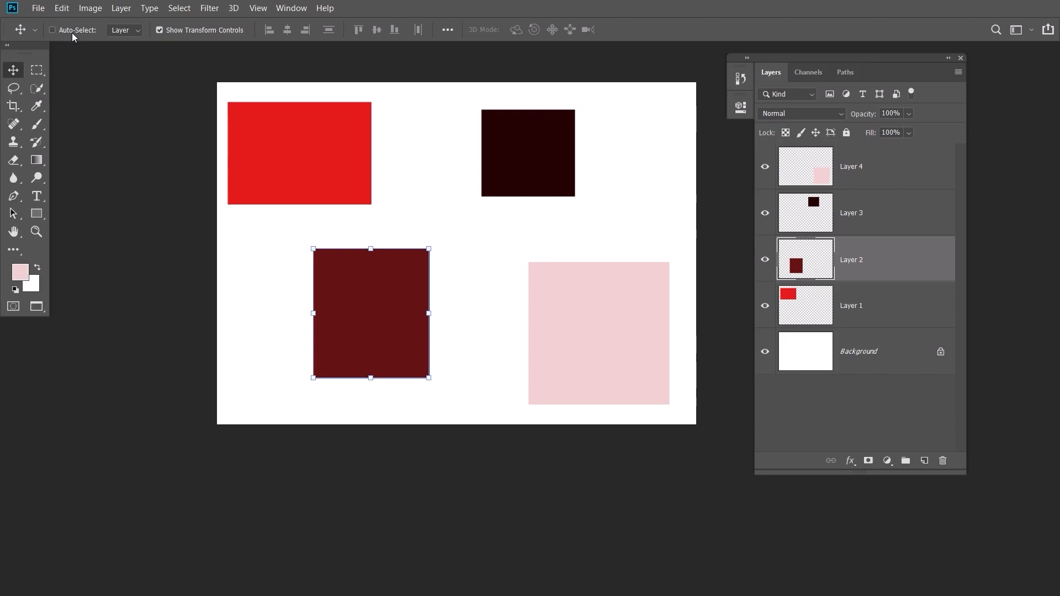
# - Turn Auto-Select back on, pick the shapes directly on the canvas, and move the red rectangle slightly right and down
pyautogui.click(303, 171)
pyautogui.click(513, 173)
pyautogui.click(404, 314)
pyautogui.click(632, 312)
pyautogui.click(353, 185)
pyautogui.click(369, 272)
pyautogui.click(568, 333)
pyautogui.moveTo(310, 163); pyautogui.dragTo(332, 170)
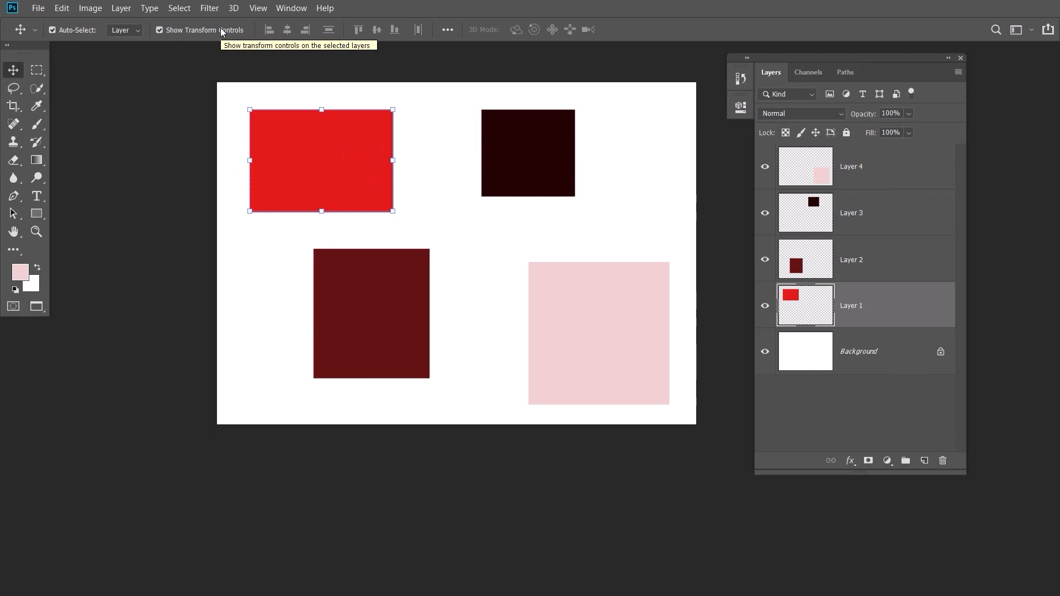
# - Select different shapes to check their transform controls, ending on the red rectangle, and move it slightly to the left
pyautogui.click(517, 177)
pyautogui.click(331, 138)
pyautogui.click(334, 253)
pyautogui.click(302, 165)
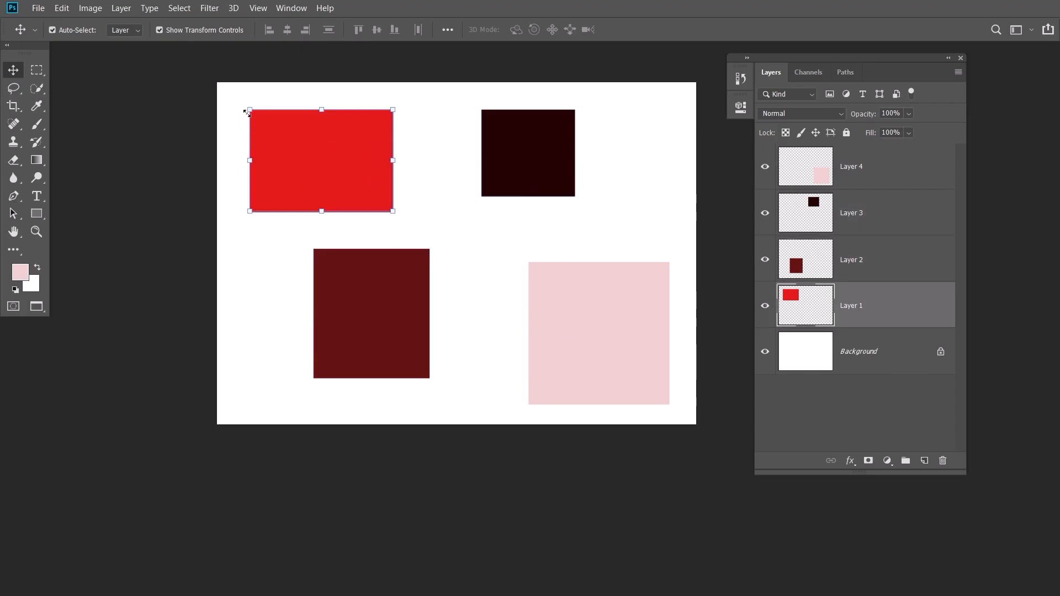
pyautogui.scroll(5, 247, 112)
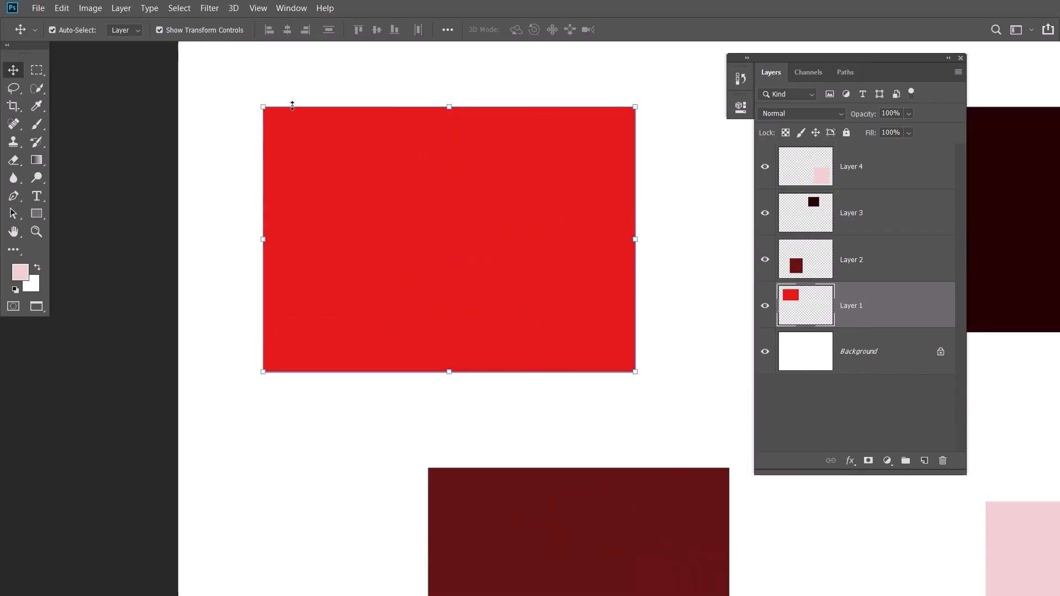
pyautogui.moveTo(501, 182); pyautogui.dragTo(480, 182)
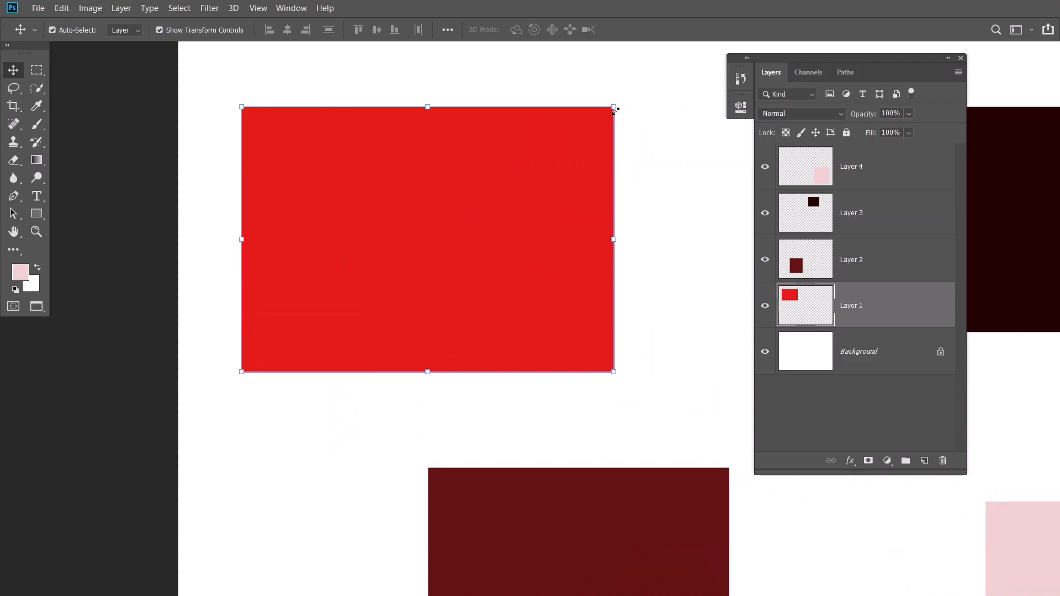
# - Scale the red rectangle proportionally to 85.91% from its upper-right corner and apply the transformation
pyautogui.moveTo(616, 106); pyautogui.dragTo(577, 168)
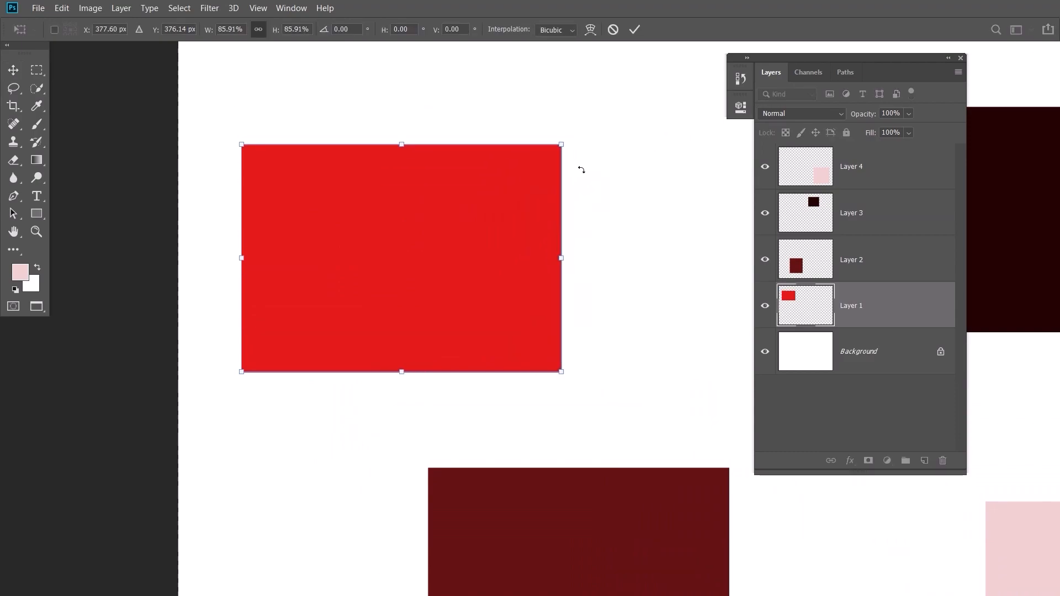
pyautogui.scroll(-1, 571, 129)
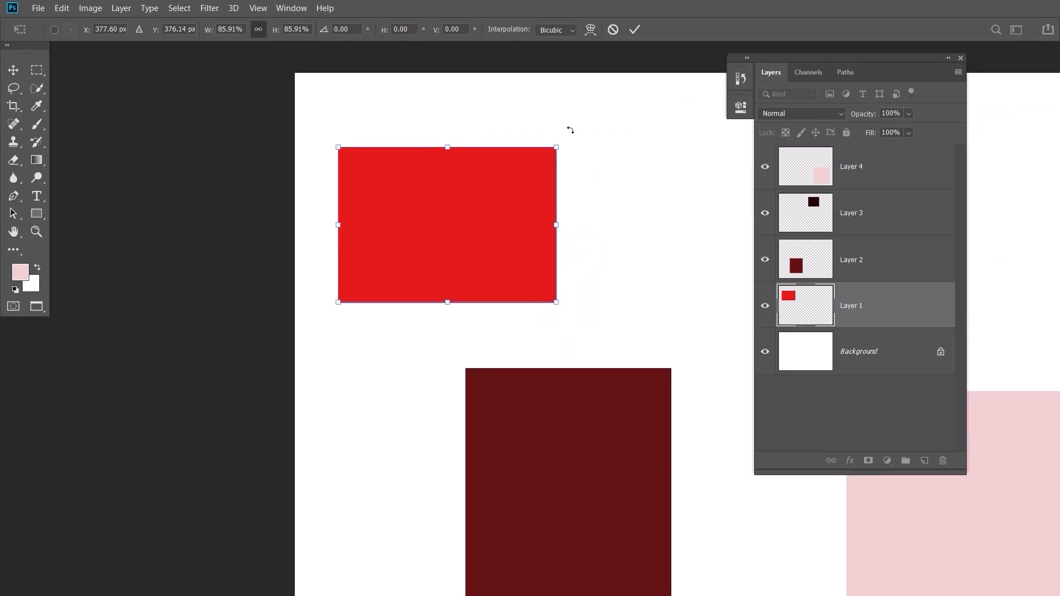
pyautogui.click(636, 31)
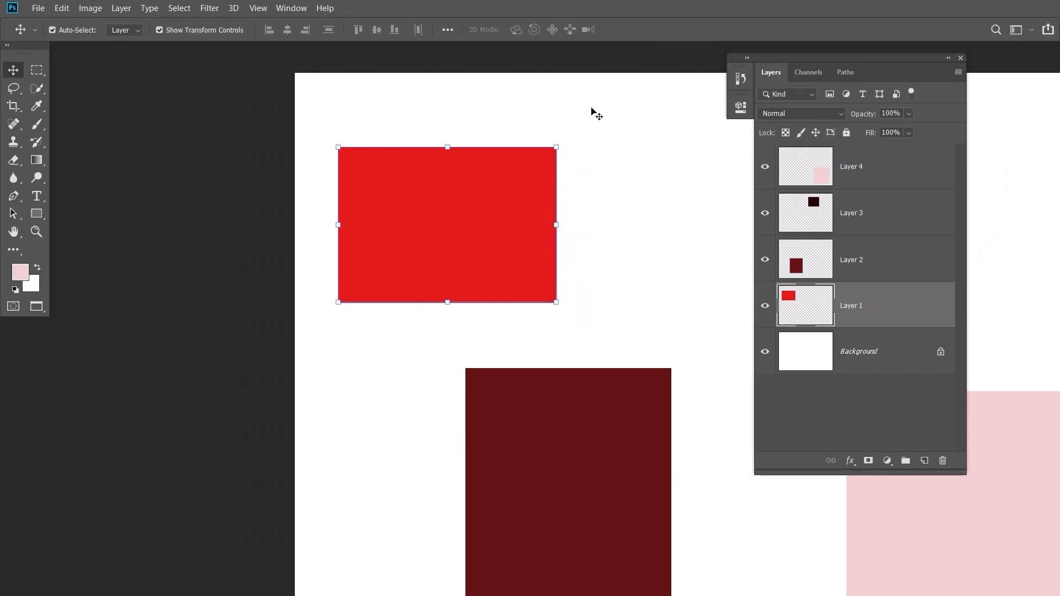
pyautogui.scroll(-2, 536, 182)
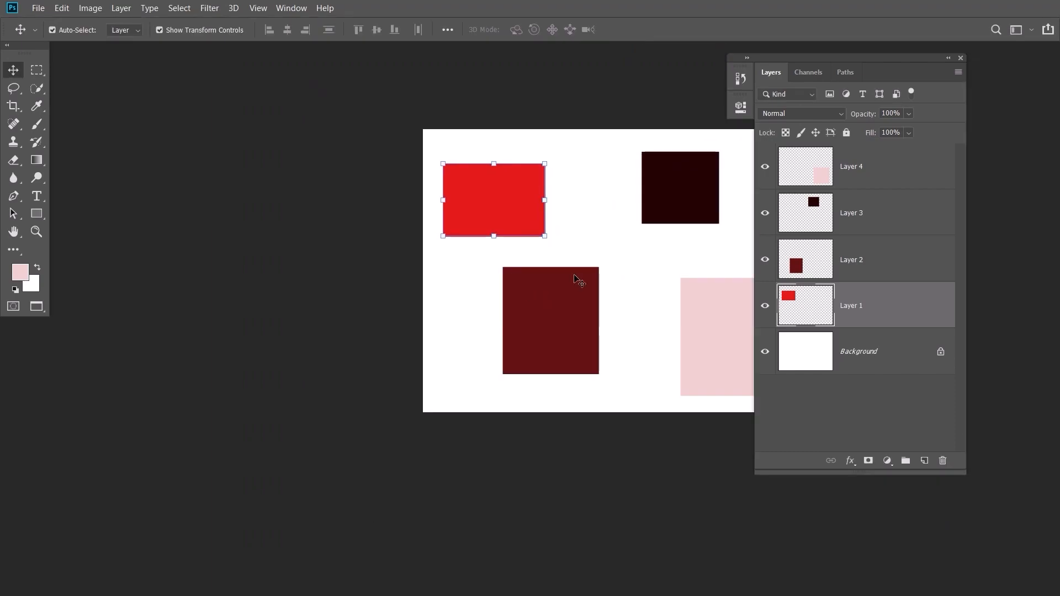
# - Turn off Show Transform Controls and move the red rectangle slightly to the right
pyautogui.moveTo(581, 263); pyautogui.dragTo(414, 263)
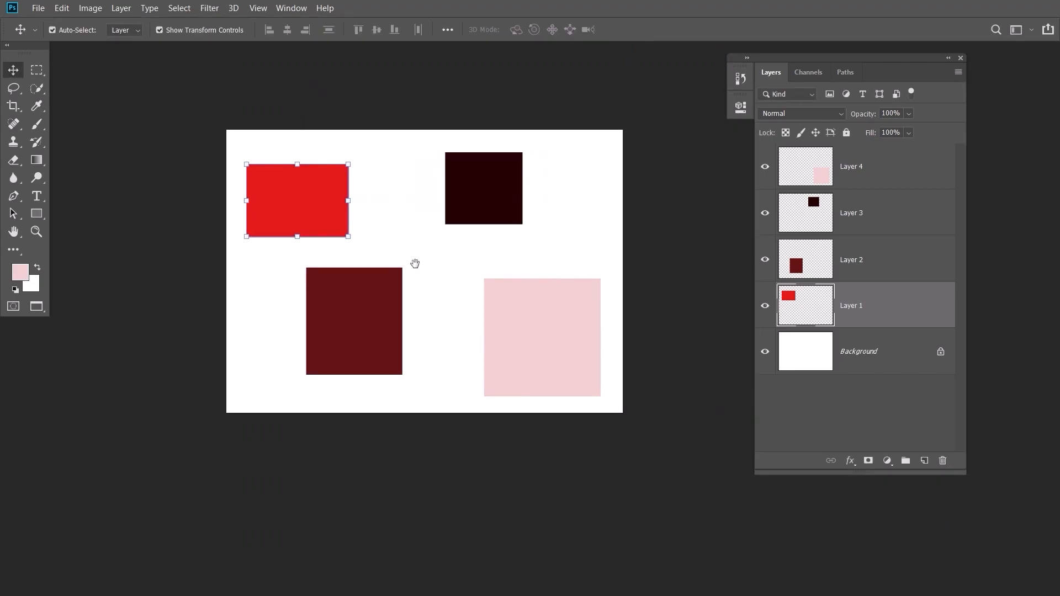
pyautogui.scroll(1, 265, 177)
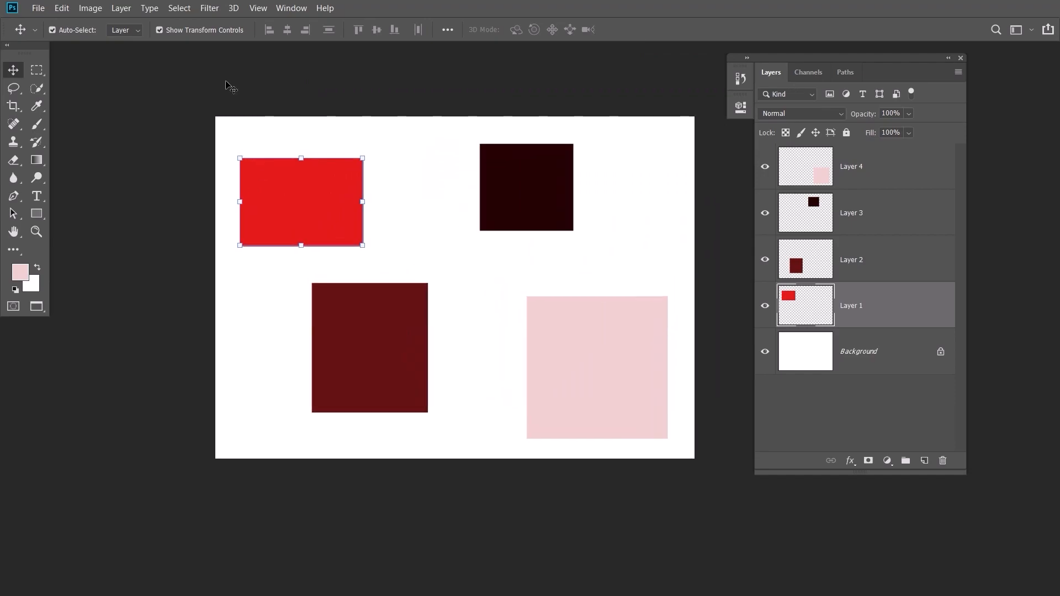
pyautogui.click(160, 31)
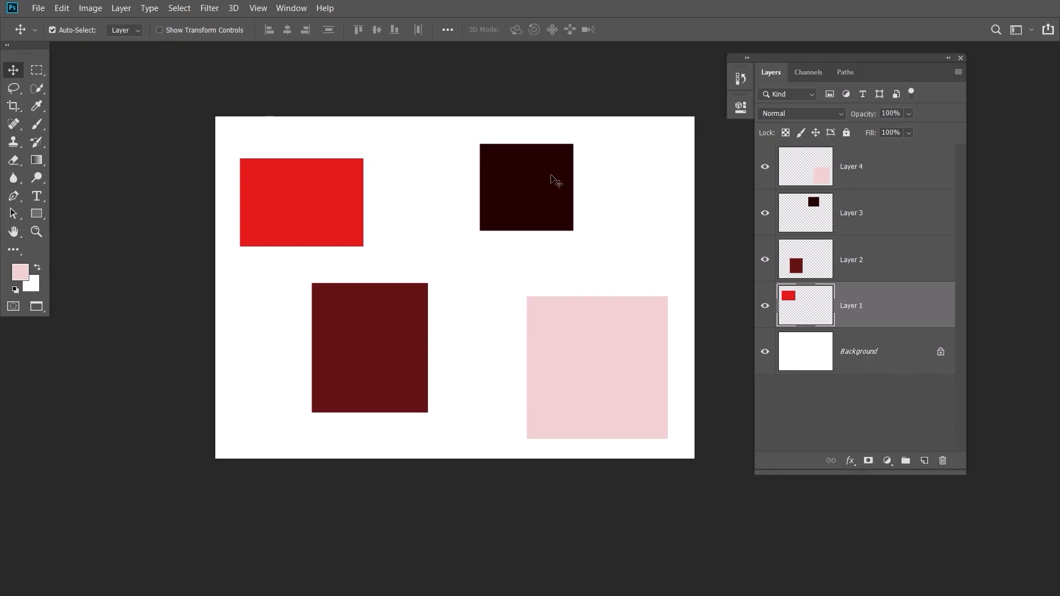
pyautogui.moveTo(314, 213); pyautogui.dragTo(344, 208)
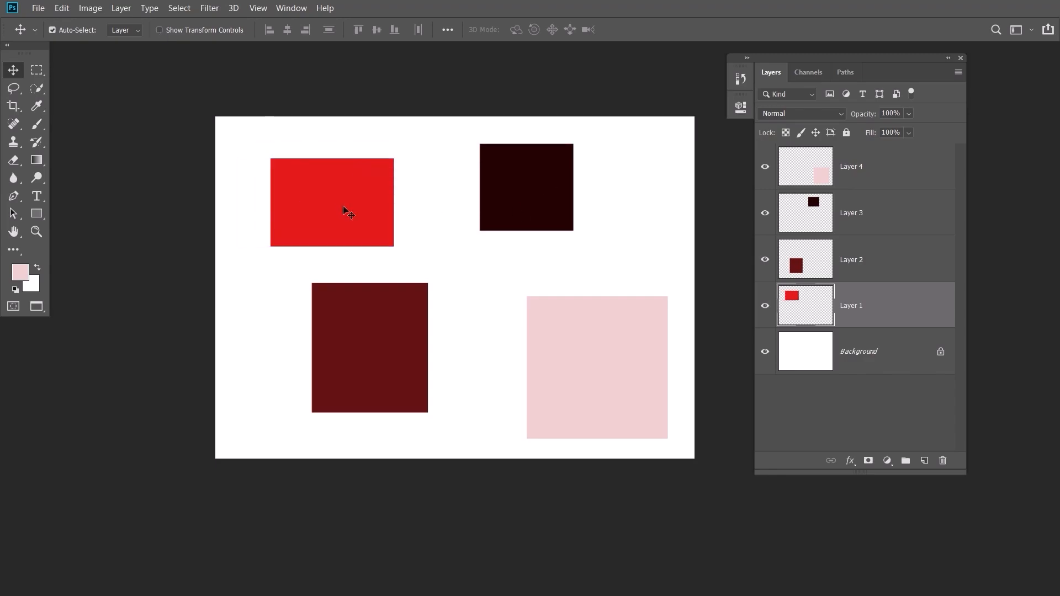
# - Use Free Transform to scale the red rectangle proportionally to 99.75% from its upper-right corner and apply it
pyautogui.hotkey('ctrl', 't')
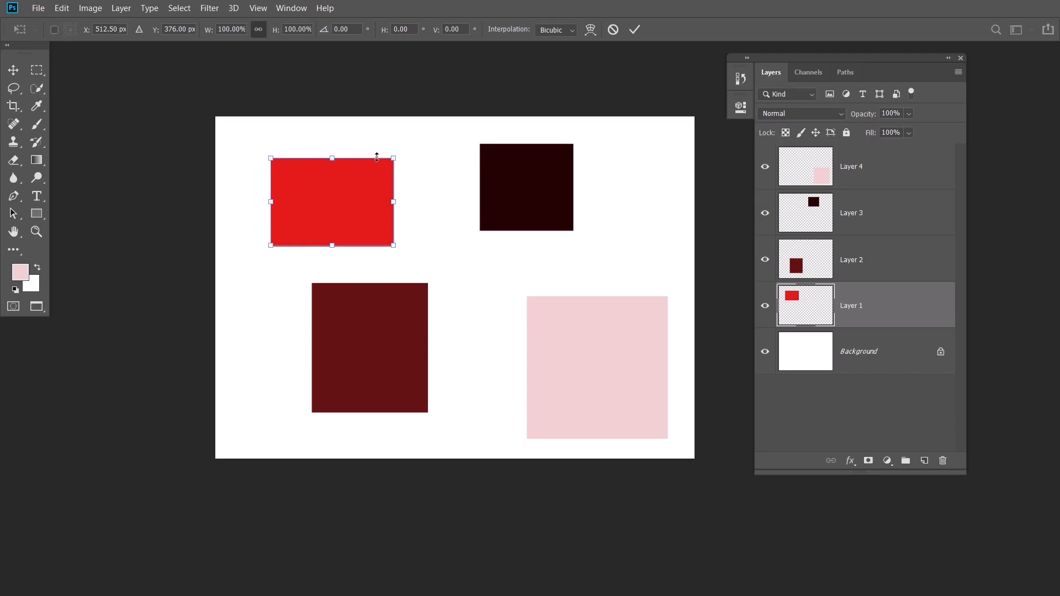
pyautogui.moveTo(393, 159)
pyautogui.mouseDown()
pyautogui.moveTo(426, 138)
pyautogui.moveTo(394, 166)
pyautogui.mouseUp()
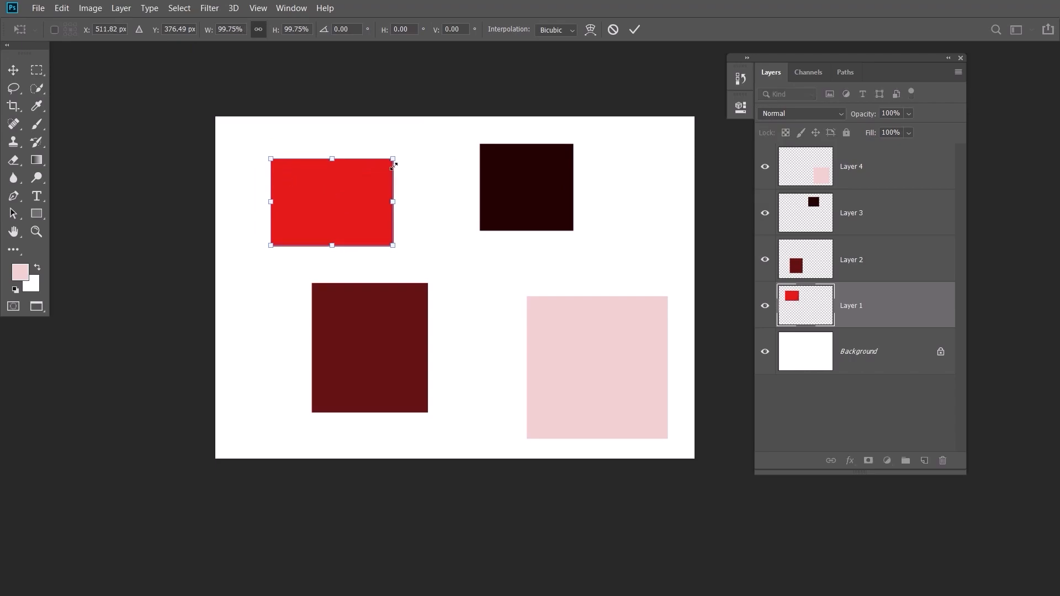
pyautogui.click(635, 30)
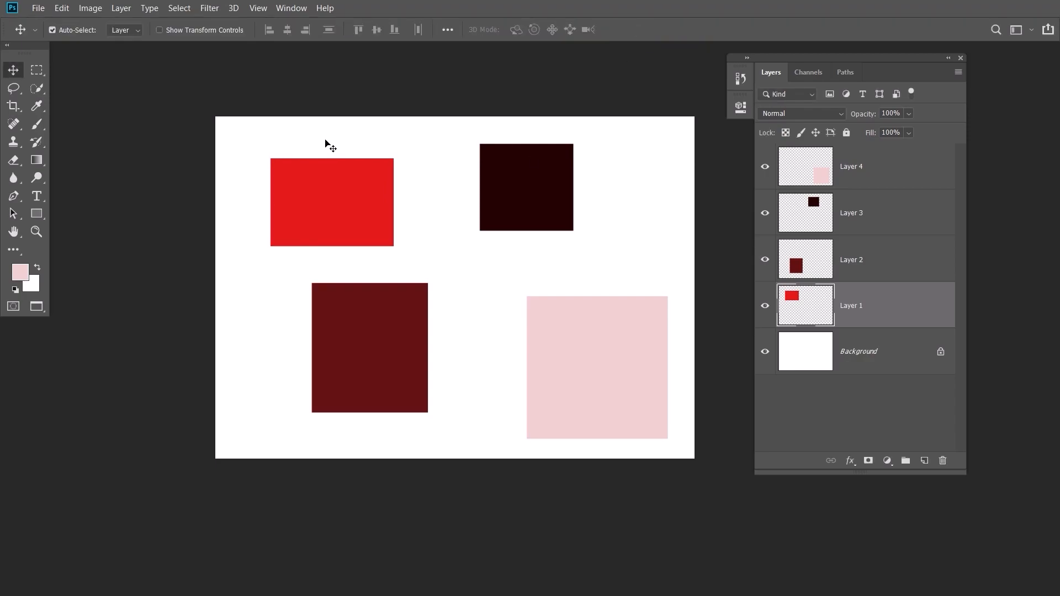
# - Turn Show Transform Controls back on and reposition all four rectangles slightly higher, shifting the near-black one right and the pink and dark red ones left
pyautogui.click(160, 29)
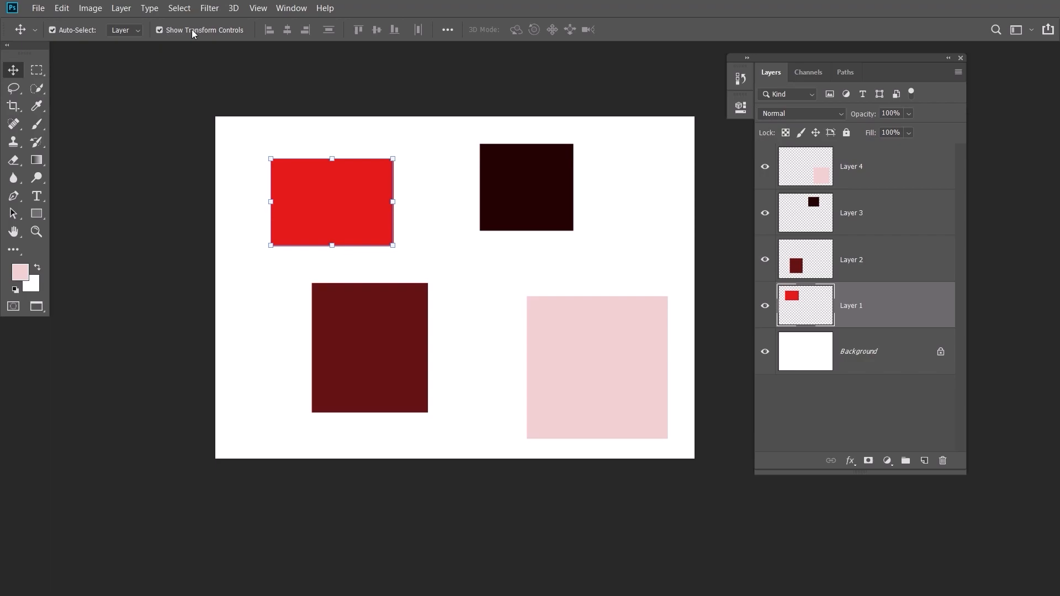
pyautogui.click(531, 184)
pyautogui.moveTo(342, 202); pyautogui.dragTo(351, 186)
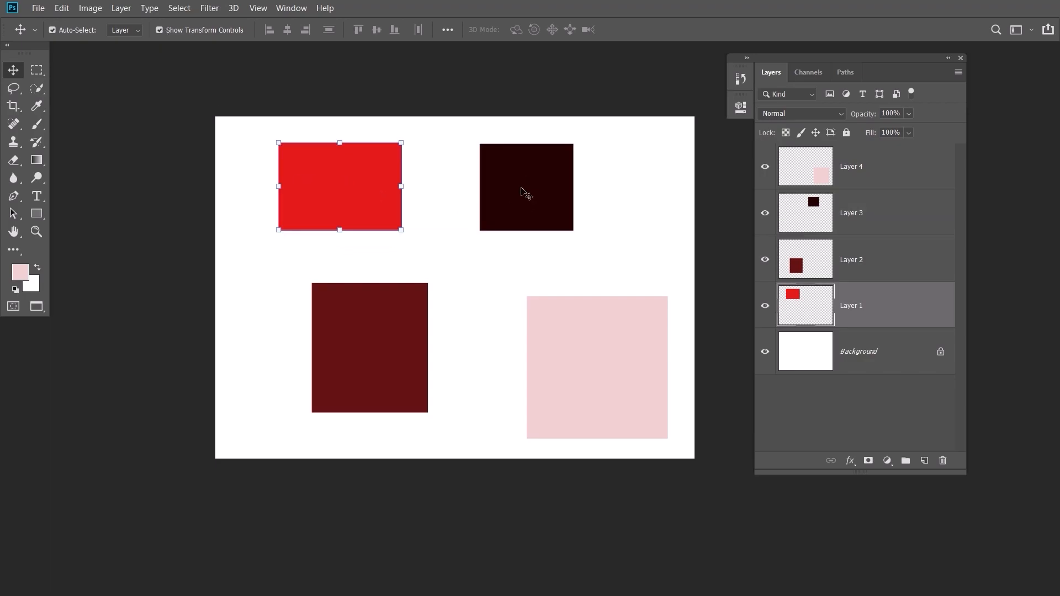
pyautogui.moveTo(522, 190); pyautogui.dragTo(593, 175)
pyautogui.moveTo(568, 322); pyautogui.dragTo(558, 296)
pyautogui.moveTo(351, 328); pyautogui.dragTo(334, 321)
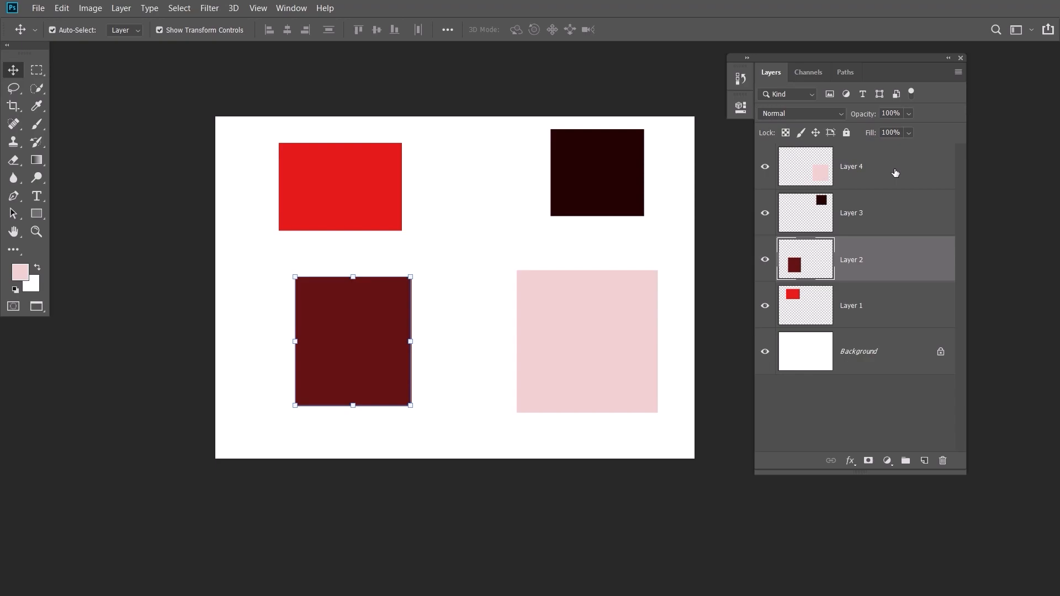
# - Select Layer 4, Layer 3, Layer 2 and Layer 1 one at a time from the layer list
pyautogui.click(895, 173)
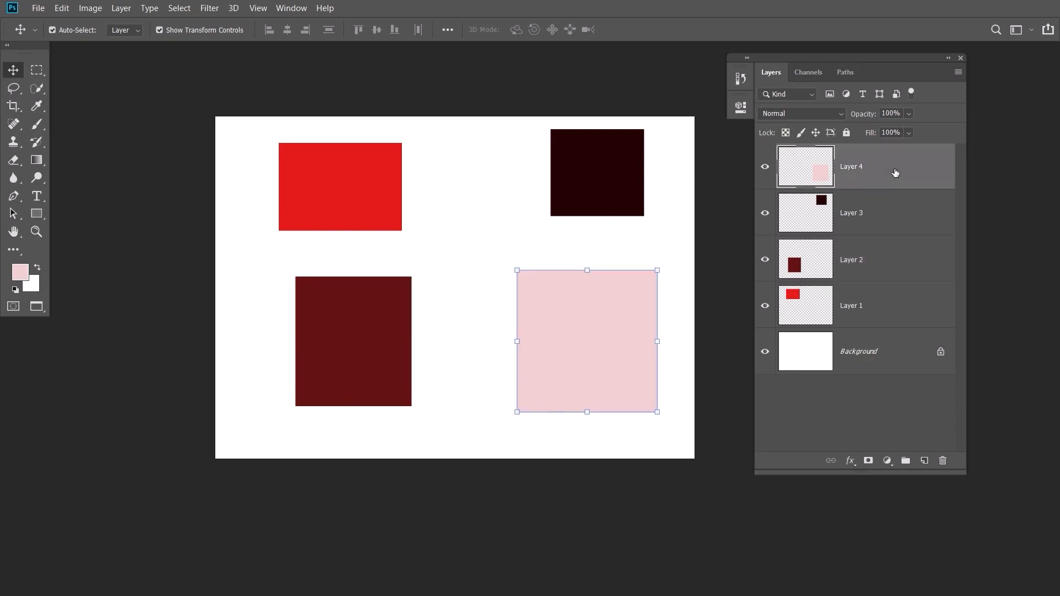
pyautogui.click(884, 215)
pyautogui.click(883, 266)
pyautogui.click(880, 300)
# - Select Layer 4 and extend the selection one layer at a time down to Layer 1
pyautogui.click(884, 166)
pyautogui.keyDown('shift'); pyautogui.click(890, 218); pyautogui.keyUp('shift')
pyautogui.keyDown('shift'); pyautogui.click(890, 256); pyautogui.keyUp('shift')
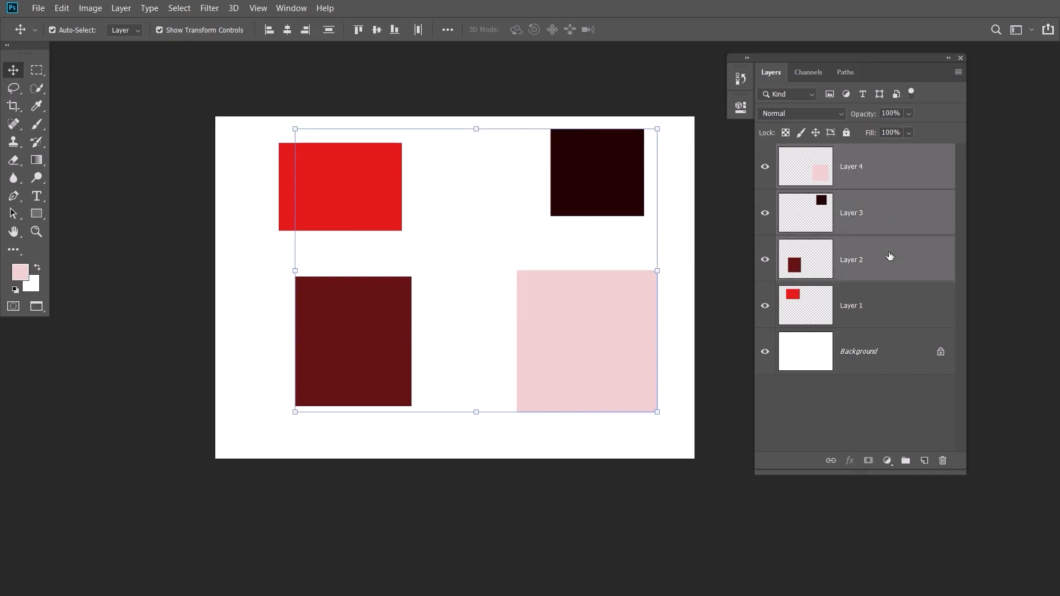
pyautogui.keyDown('shift'); pyautogui.click(882, 309); pyautogui.keyUp('shift')
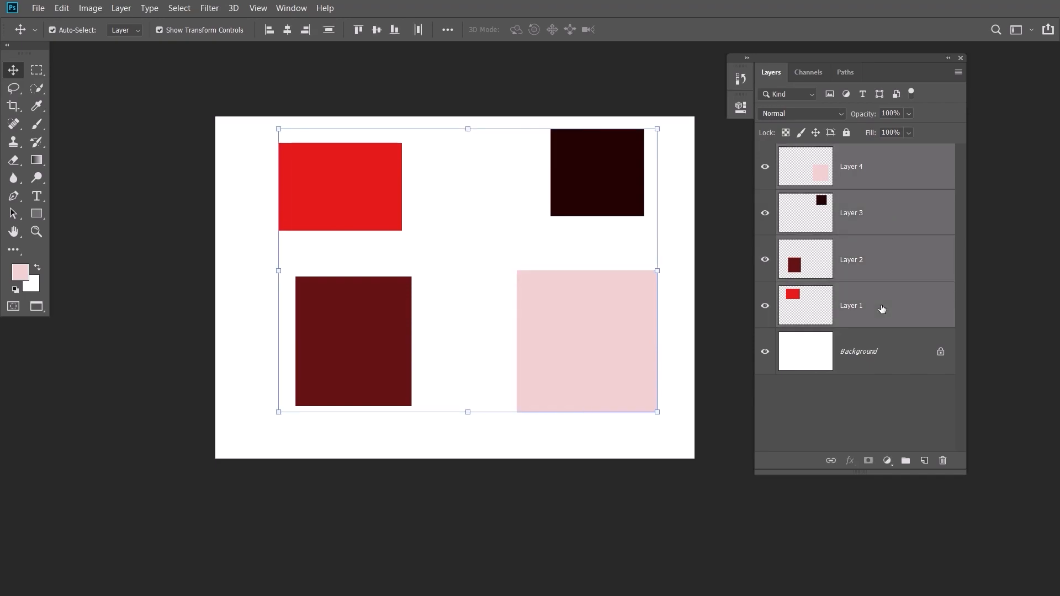
# - Select only Layer 4, Layer 2 and Layer 1 together, skipping Layer 3, and clear the selection
pyautogui.click(872, 177)
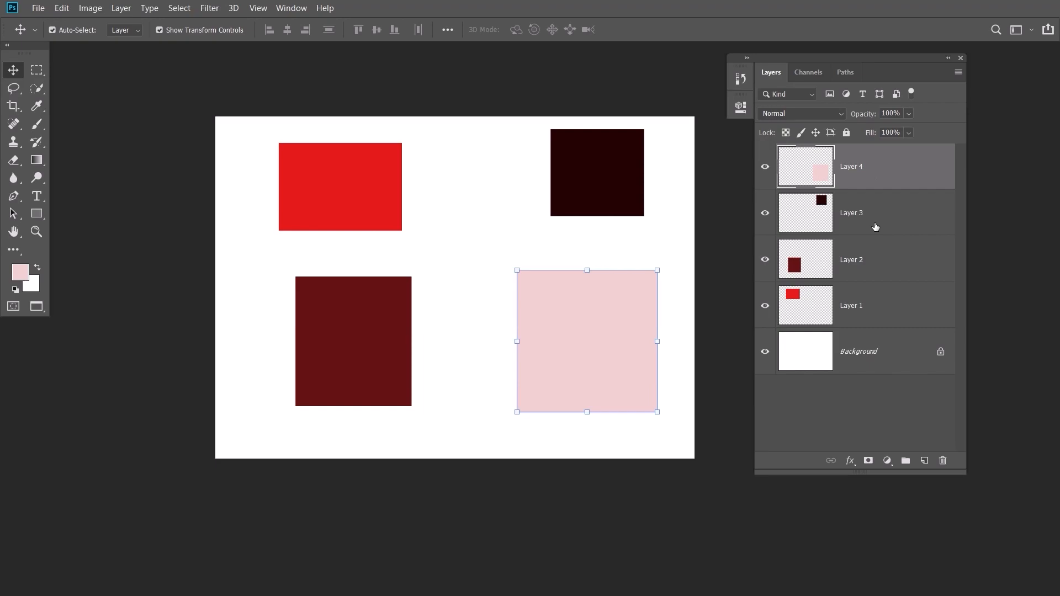
pyautogui.keyDown('ctrl'); pyautogui.click(884, 257); pyautogui.keyUp('ctrl')
pyautogui.keyDown('ctrl'); pyautogui.click(883, 303); pyautogui.keyUp('ctrl')
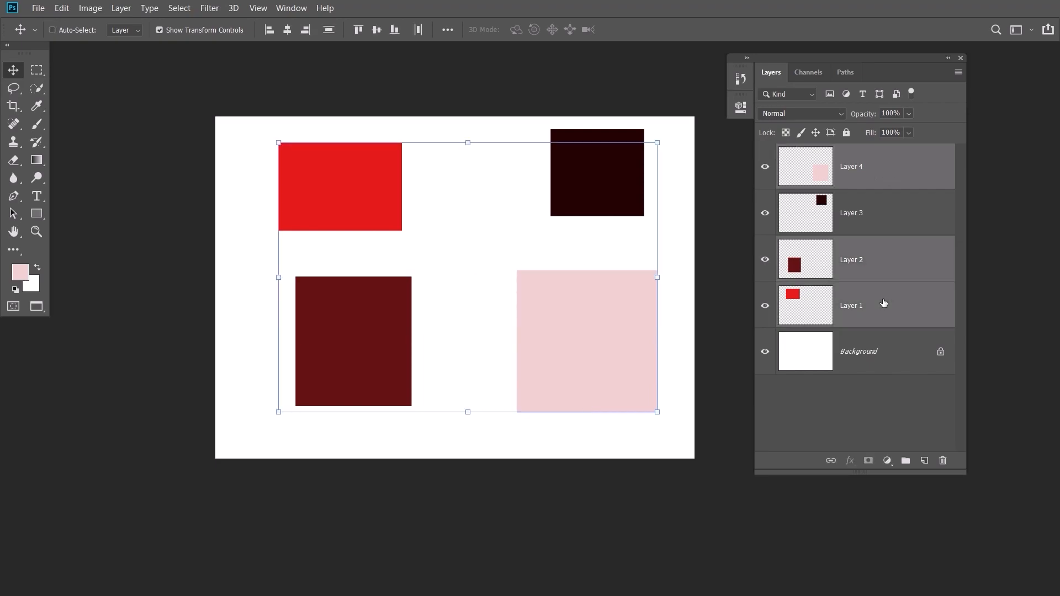
pyautogui.click(454, 80)
pyautogui.scroll(-1, 446, 167)
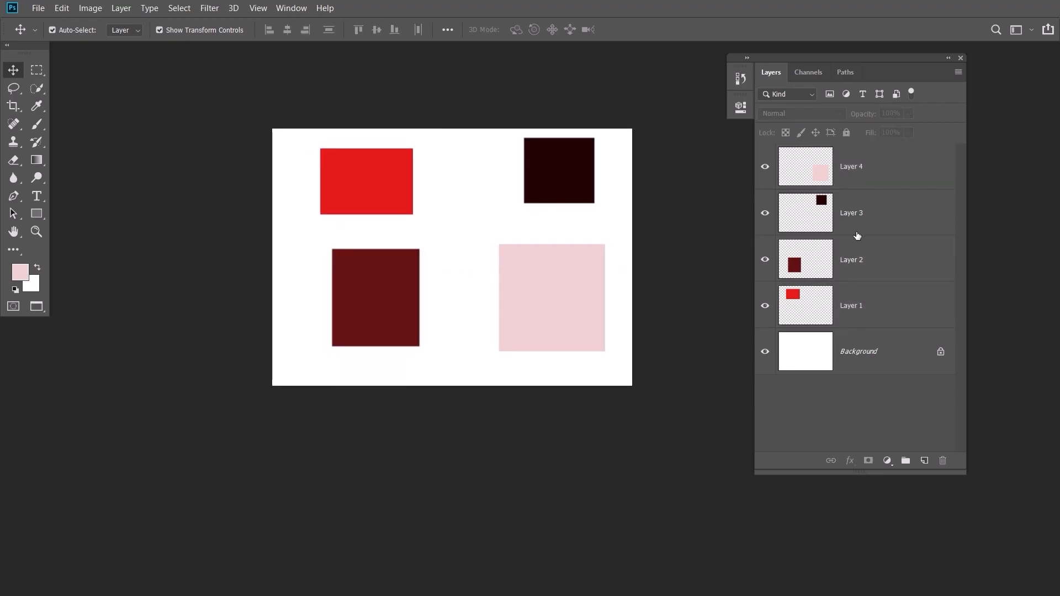
# - Select all four rectangles by enclosing them on the canvas with the Move tool, and clear the selection
pyautogui.moveTo(265, 102); pyautogui.dragTo(567, 355)
pyautogui.click(280, 243)
pyautogui.scroll(1, 298, 174)
pyautogui.moveTo(279, 129); pyautogui.dragTo(677, 402)
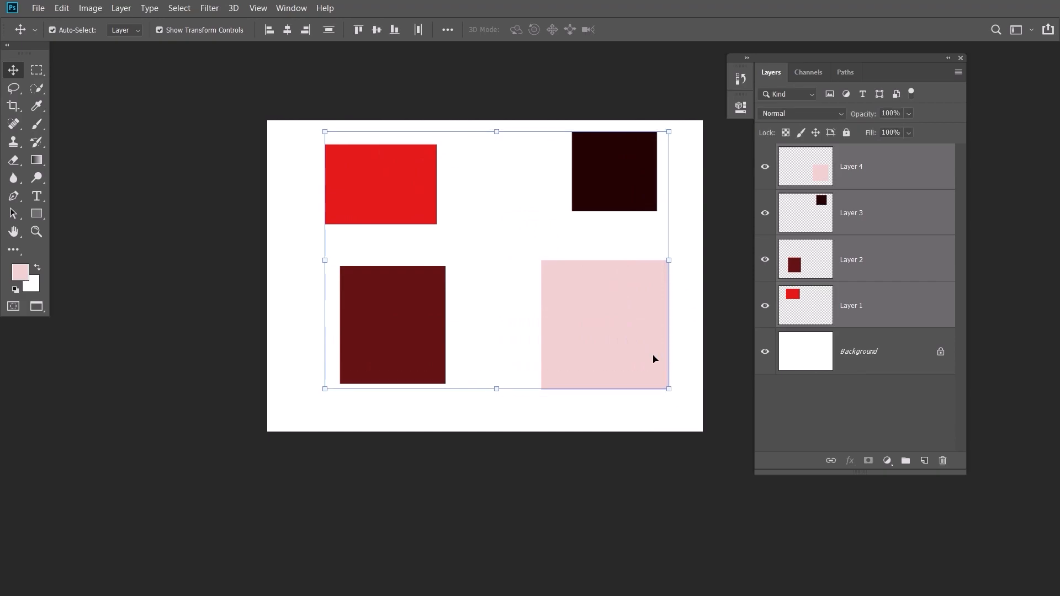
pyautogui.click(333, 142)
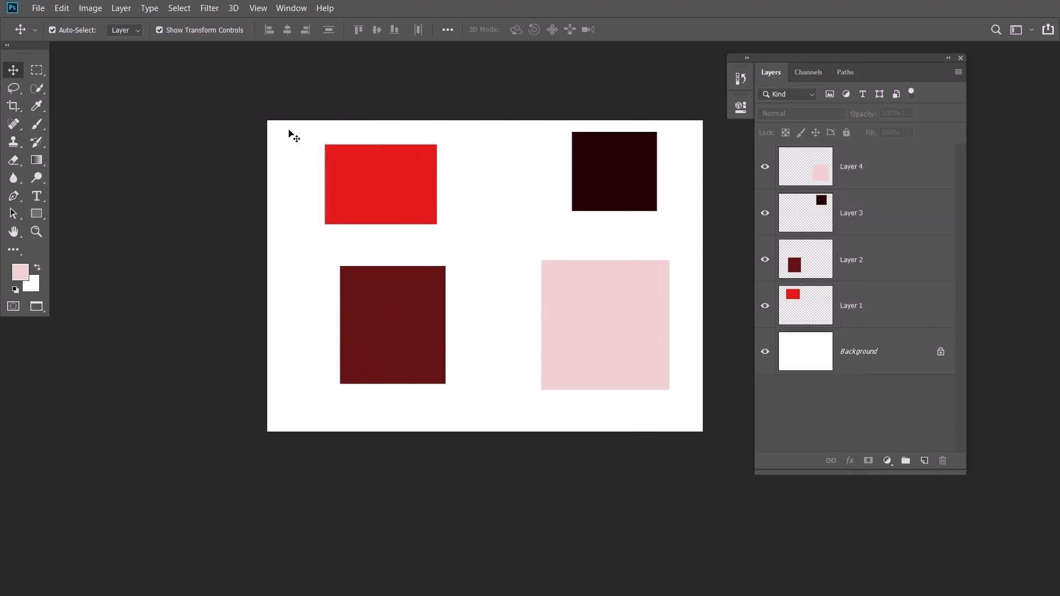
# - Select the red and dark red rectangles together, align their left edges with the red one moved slightly down, and deselect
pyautogui.moveTo(297, 132); pyautogui.dragTo(444, 339)
pyautogui.click(488, 286)
pyautogui.moveTo(305, 141); pyautogui.dragTo(451, 375)
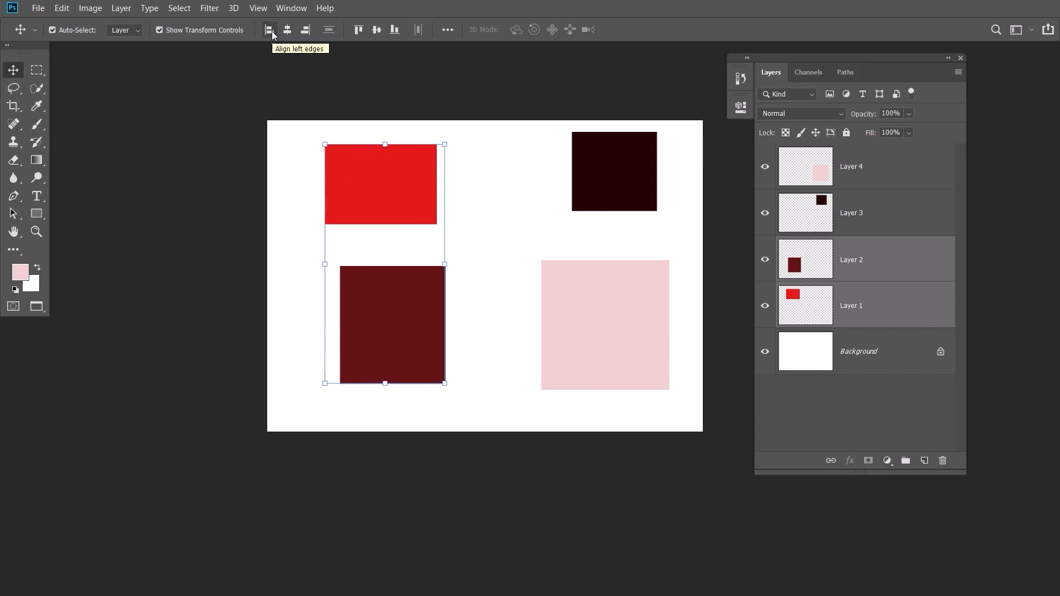
pyautogui.moveTo(376, 202); pyautogui.dragTo(401, 235)
pyautogui.click(469, 175)
pyautogui.click(489, 170)
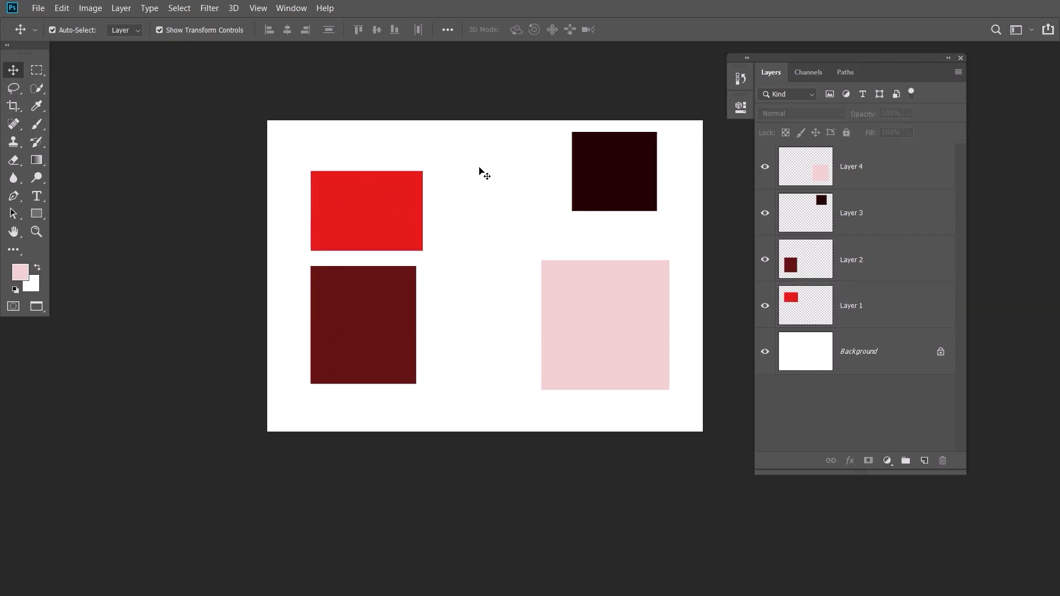
# - Select the red and dark red rectangles again and align their right edges, followed by their horizontal centers
pyautogui.moveTo(298, 145); pyautogui.dragTo(415, 353)
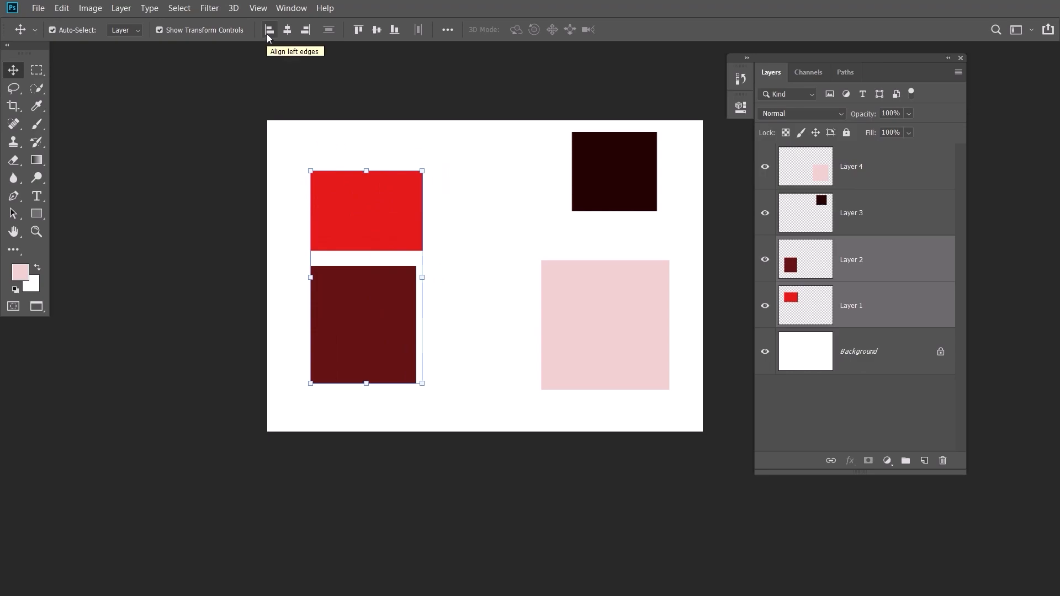
pyautogui.click(306, 30)
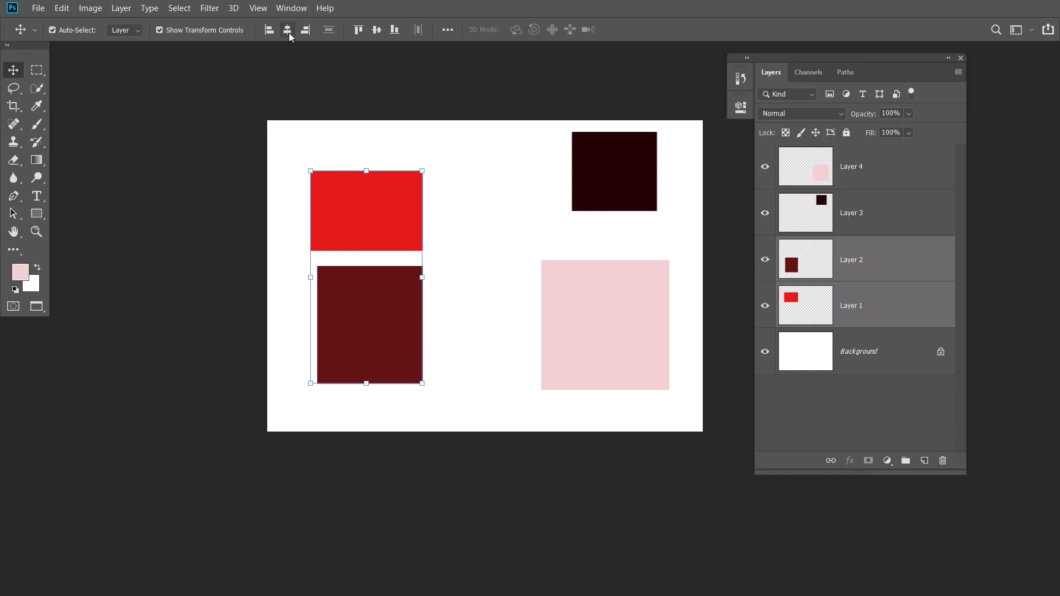
pyautogui.click(287, 31)
# - Align all four rectangles on their horizontal centers and move them apart toward the corners of the canvas
pyautogui.moveTo(279, 128); pyautogui.dragTo(680, 386)
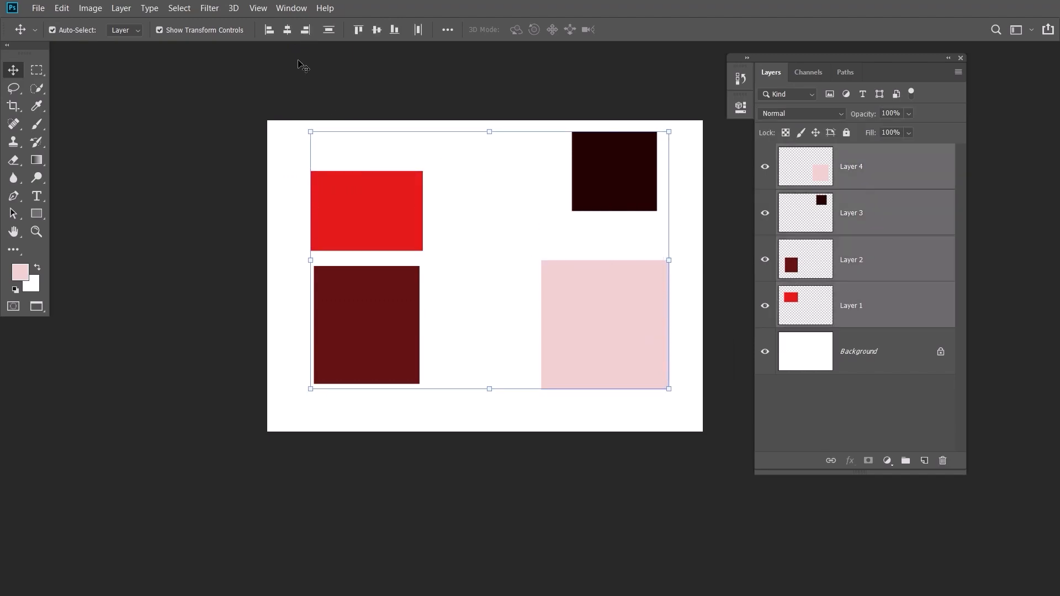
pyautogui.click(287, 31)
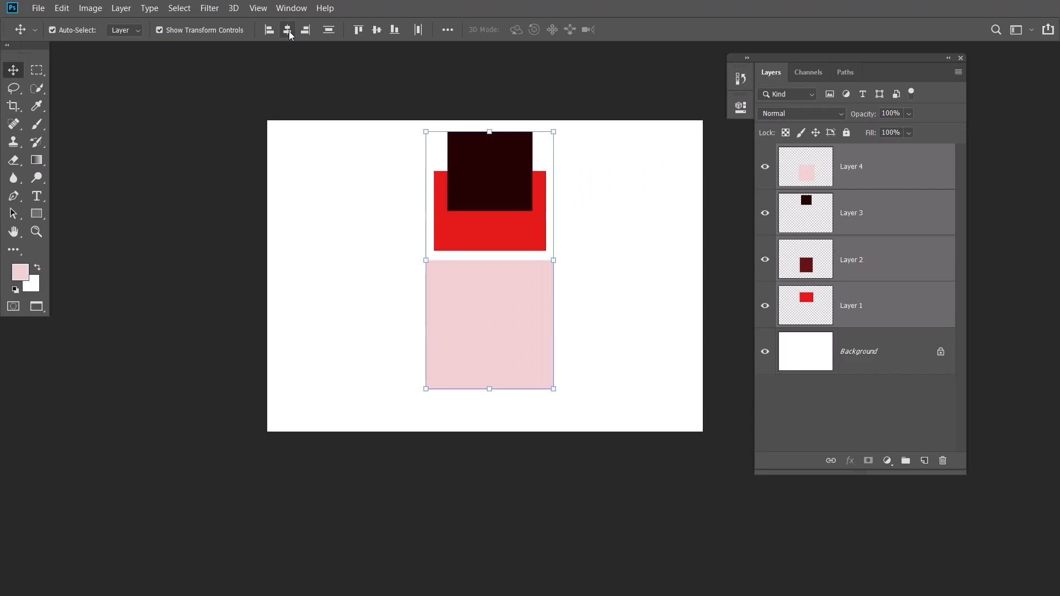
pyautogui.moveTo(462, 177); pyautogui.dragTo(357, 165)
pyautogui.moveTo(469, 206); pyautogui.dragTo(572, 175)
pyautogui.moveTo(478, 290); pyautogui.dragTo(351, 306)
pyautogui.moveTo(466, 333); pyautogui.dragTo(513, 345)
# - Select all four rectangles, align their left edges and then their right edges, and distribute them vertically
pyautogui.moveTo(315, 157); pyautogui.dragTo(607, 405)
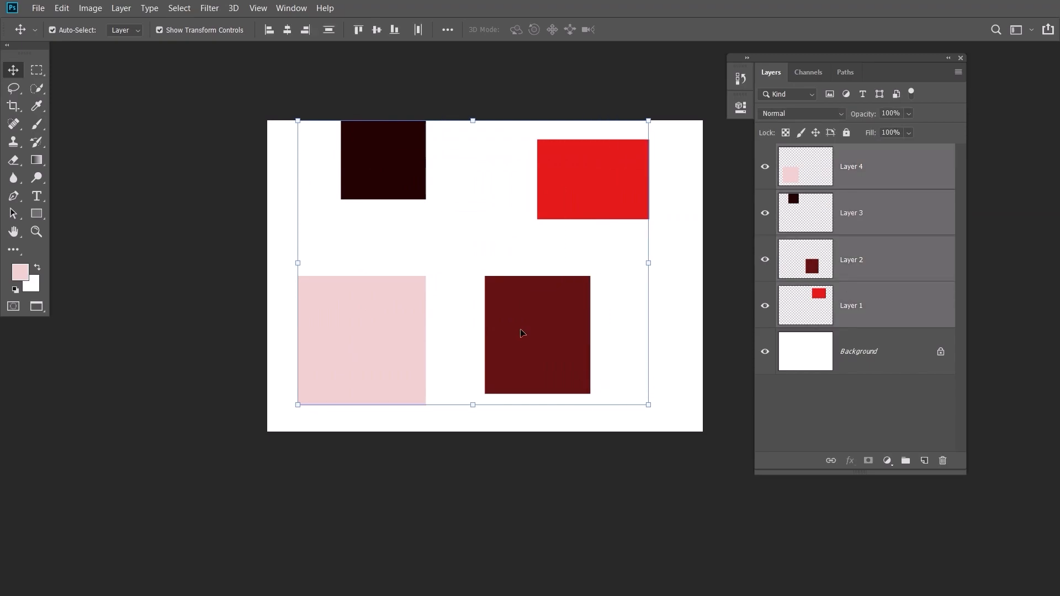
pyautogui.click(269, 32)
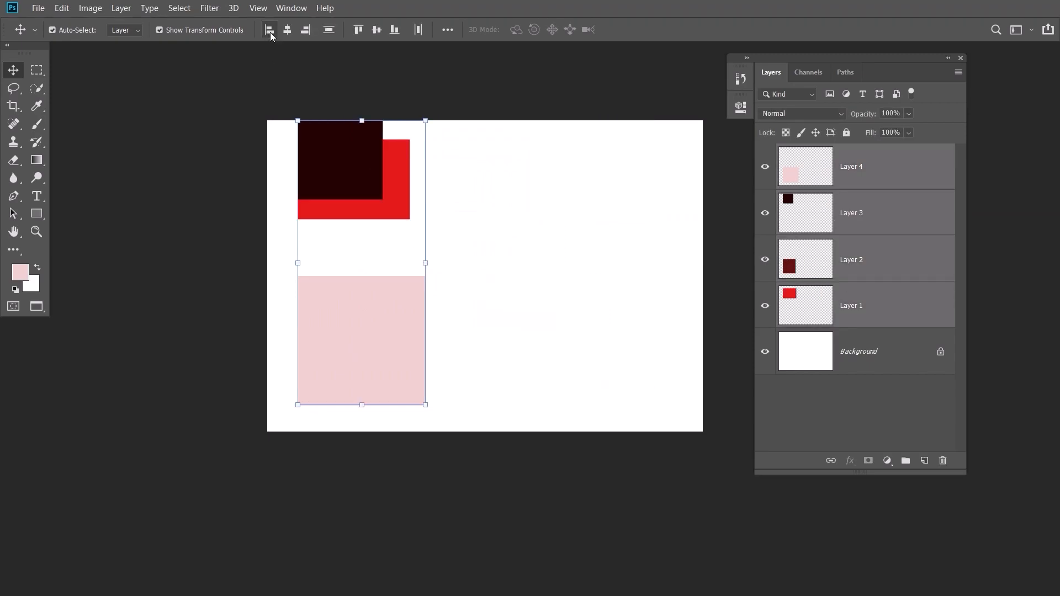
pyautogui.click(310, 32)
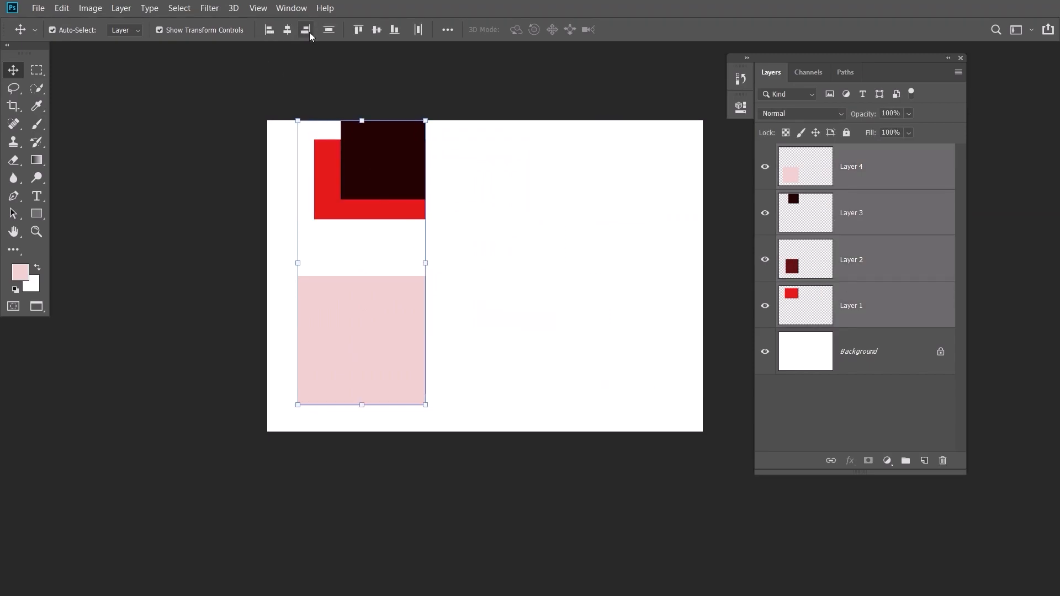
pyautogui.click(328, 32)
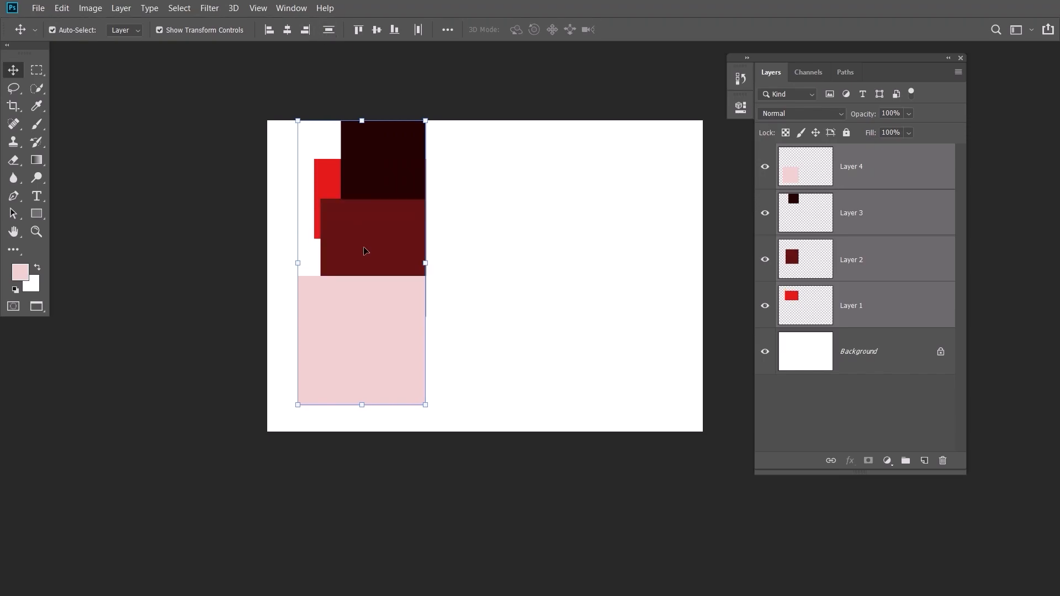
# - Reselect all four rectangles and align them in turn by top edges, vertical centers and bottom edges
pyautogui.click(452, 229)
pyautogui.moveTo(287, 135); pyautogui.dragTo(462, 360)
pyautogui.click(358, 32)
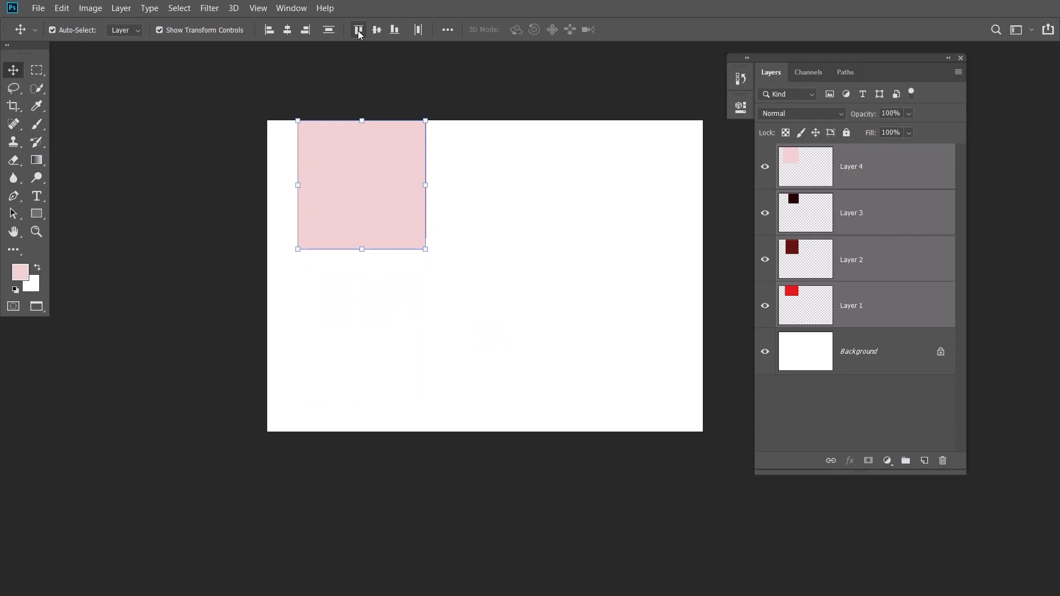
pyautogui.click(376, 31)
pyautogui.click(395, 30)
# - Move the pink rectangle right and the dark red one up-left, and align all four rectangles on their vertical centers
pyautogui.moveTo(369, 171); pyautogui.dragTo(556, 191)
pyautogui.click(523, 223)
pyautogui.click(356, 243)
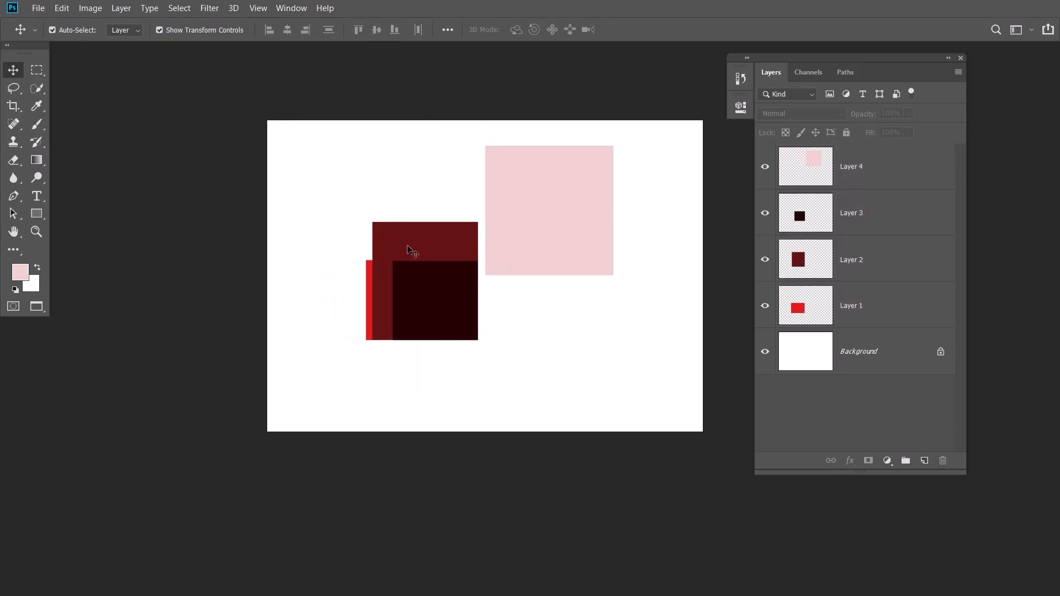
pyautogui.moveTo(411, 251); pyautogui.dragTo(346, 192)
pyautogui.moveTo(293, 147); pyautogui.dragTo(543, 346)
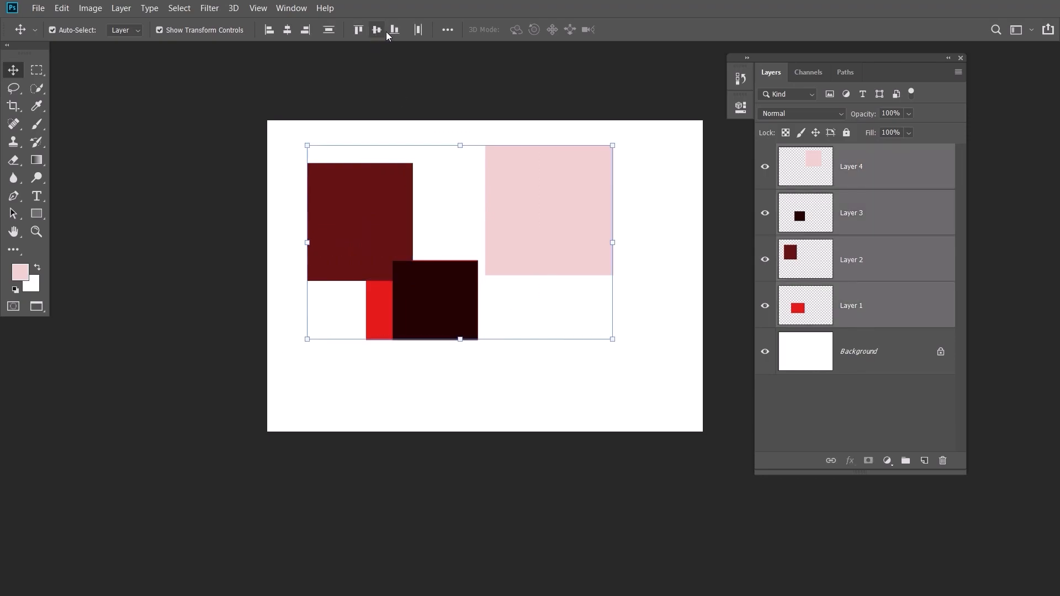
pyautogui.click(376, 30)
pyautogui.click(347, 143)
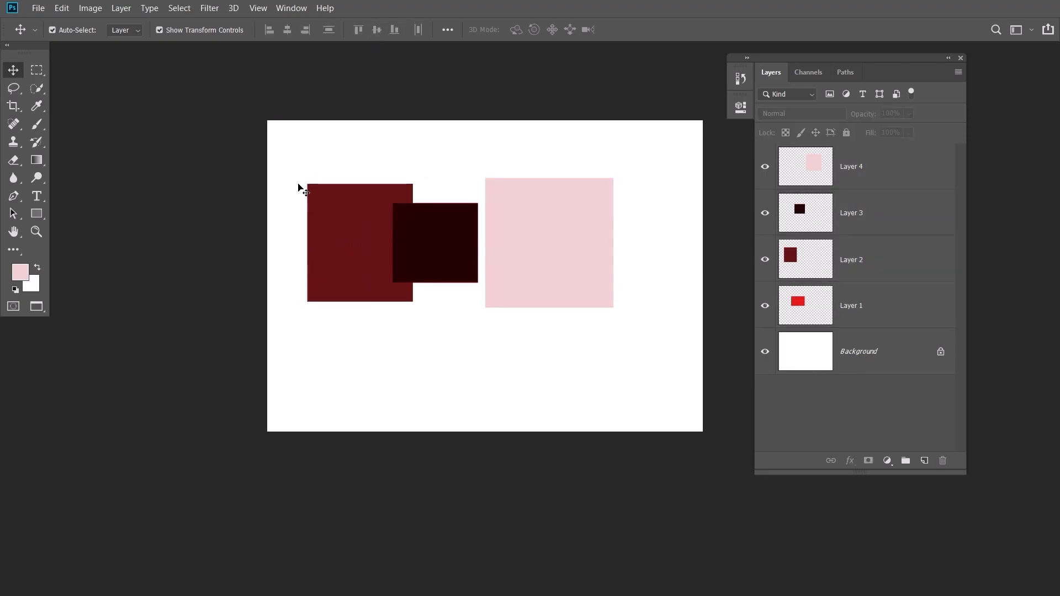
# - Move the pink rectangle about 0.67 in right and 1.31 in down, the near-black one slightly right and down, and the dark red one down
pyautogui.moveTo(296, 161); pyautogui.dragTo(528, 317)
pyautogui.click(449, 364)
pyautogui.moveTo(517, 262); pyautogui.dragTo(559, 343)
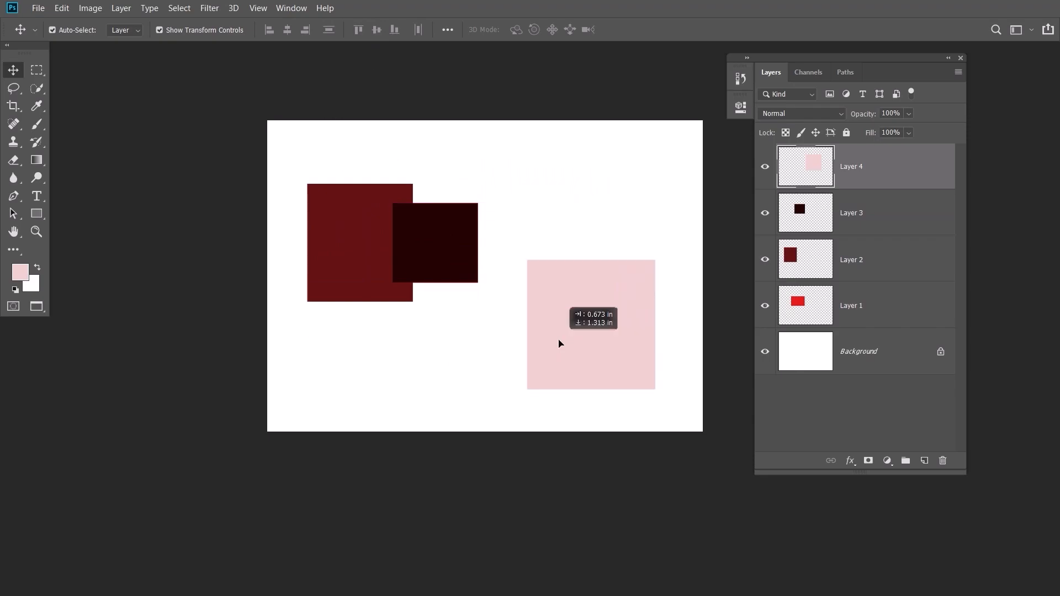
pyautogui.moveTo(411, 248); pyautogui.dragTo(462, 265)
pyautogui.moveTo(384, 234); pyautogui.dragTo(402, 326)
# - Select all four rectangles, align their bottom edges, and deselect them
pyautogui.moveTo(313, 177); pyautogui.dragTo(549, 350)
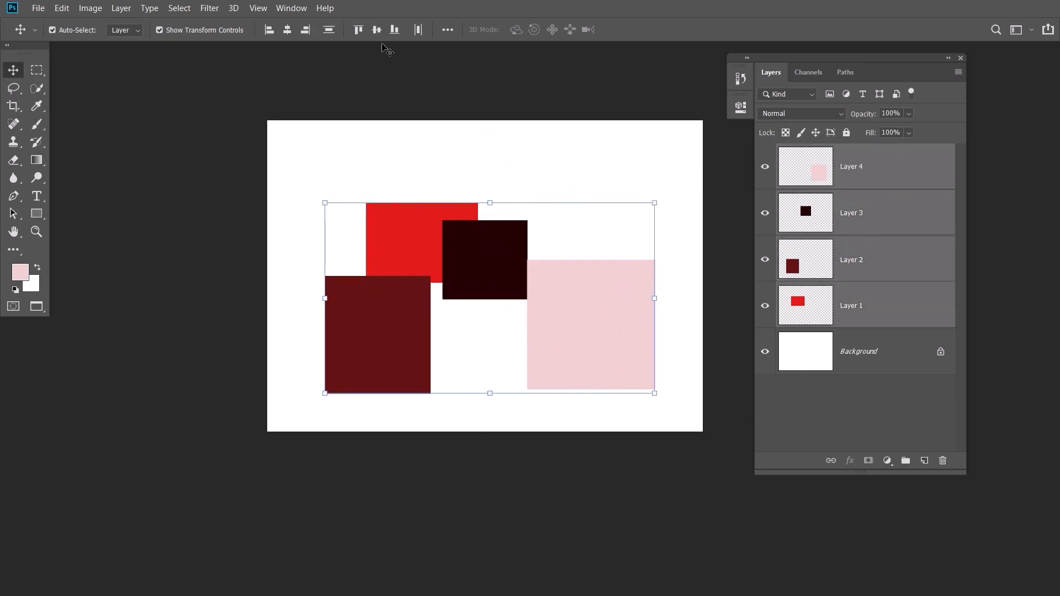
pyautogui.click(394, 29)
pyautogui.click(425, 197)
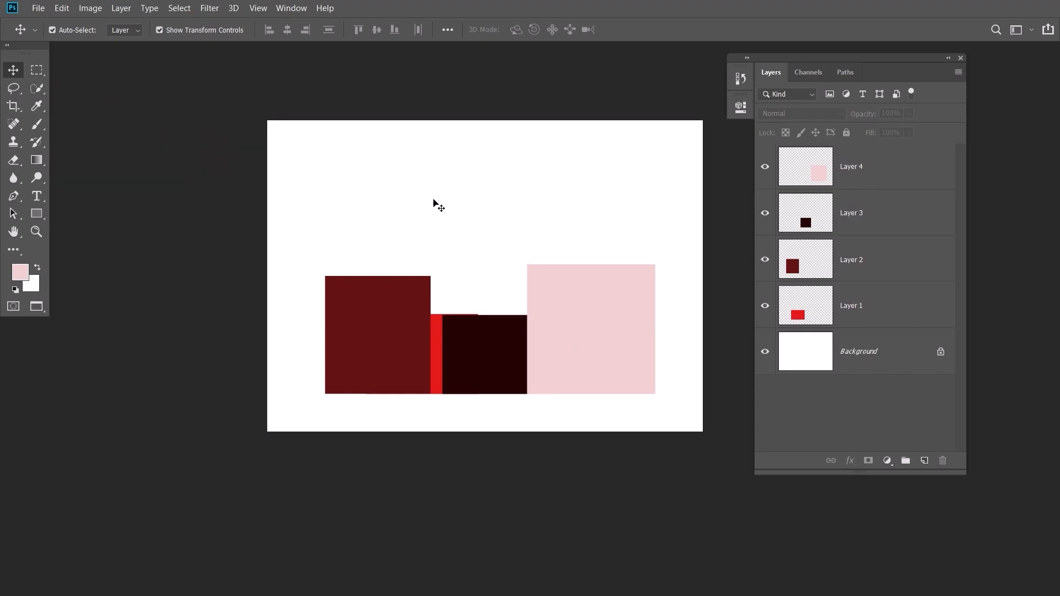
# - Select all four rectangles on the canvas and delete their layers, keeping only the Background layer
pyautogui.moveTo(327, 210); pyautogui.dragTo(650, 418)
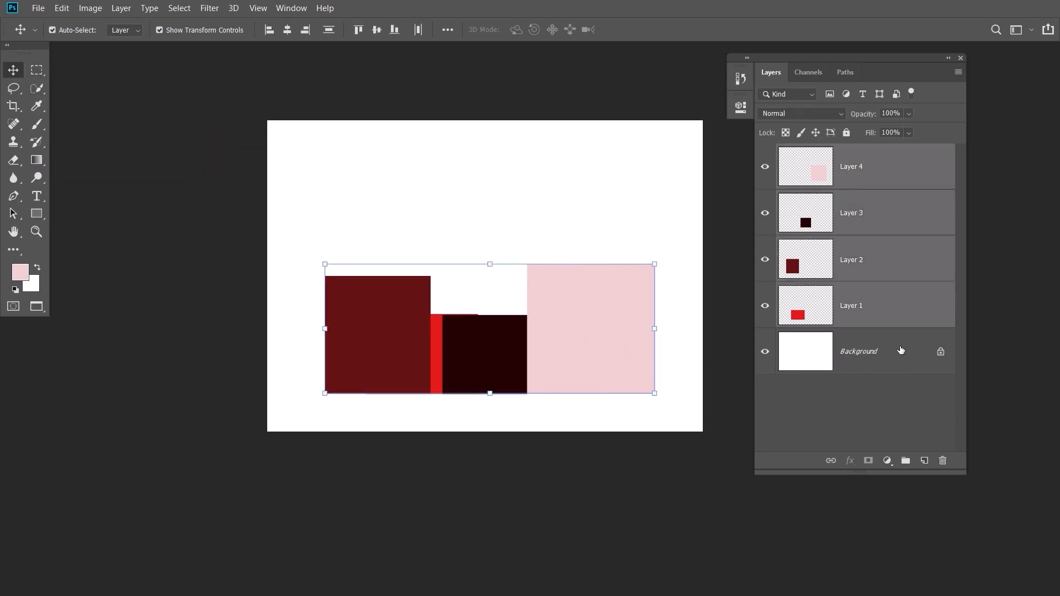
pyautogui.click(942, 461)
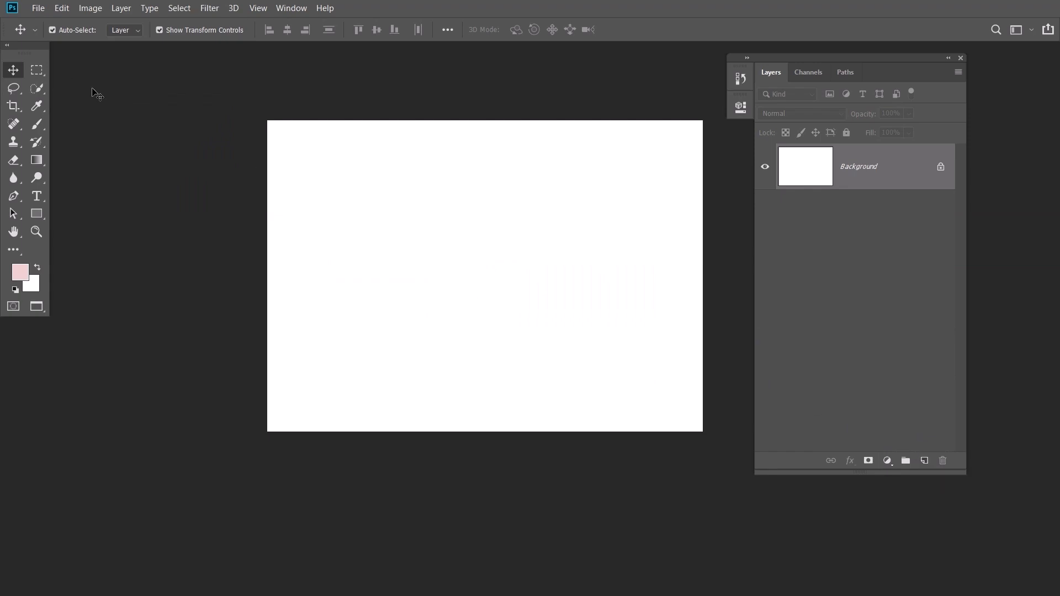
# - Make a rectangular selection in the upper left of the Background layer, fill it with red d83737, and deselect
pyautogui.click(41, 72)
pyautogui.moveTo(324, 177); pyautogui.dragTo(492, 316)
pyautogui.click(21, 272)
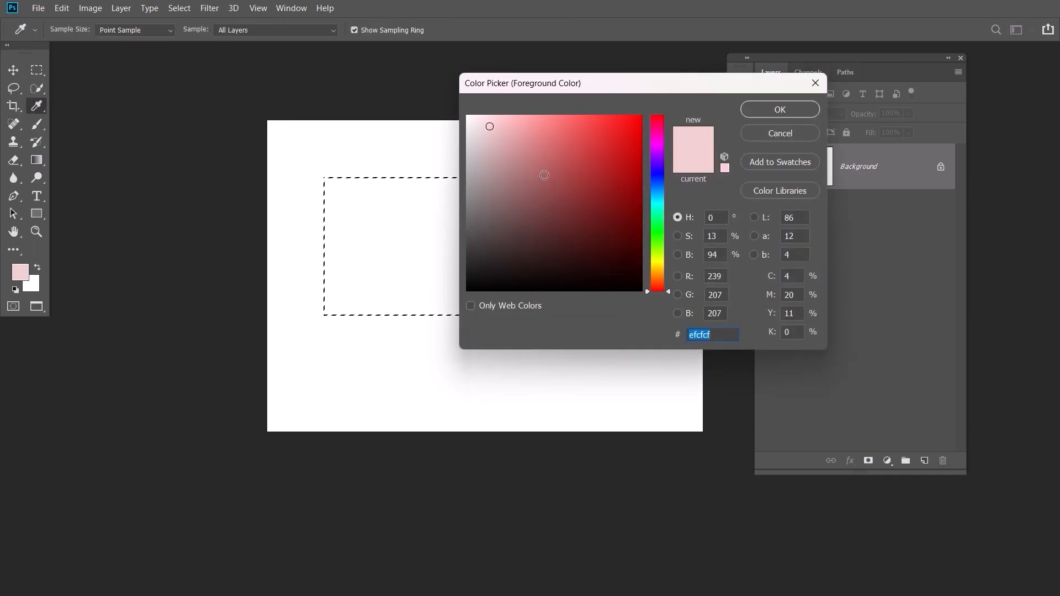
pyautogui.click(607, 140)
pyautogui.click(790, 114)
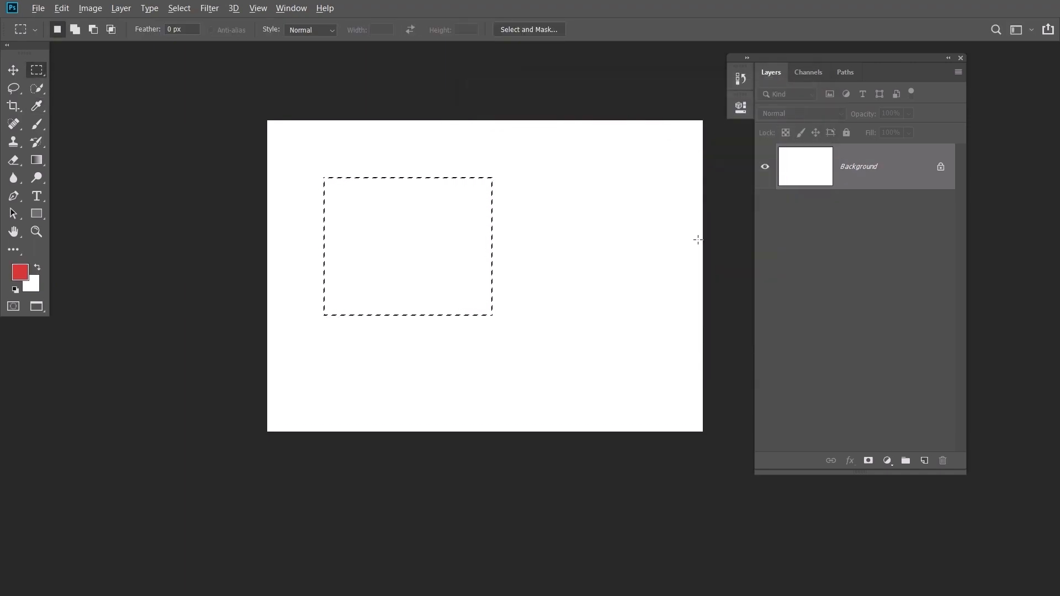
pyautogui.hotkey('alt', 'BackSpace')
pyautogui.hotkey('ctrl', 'd')
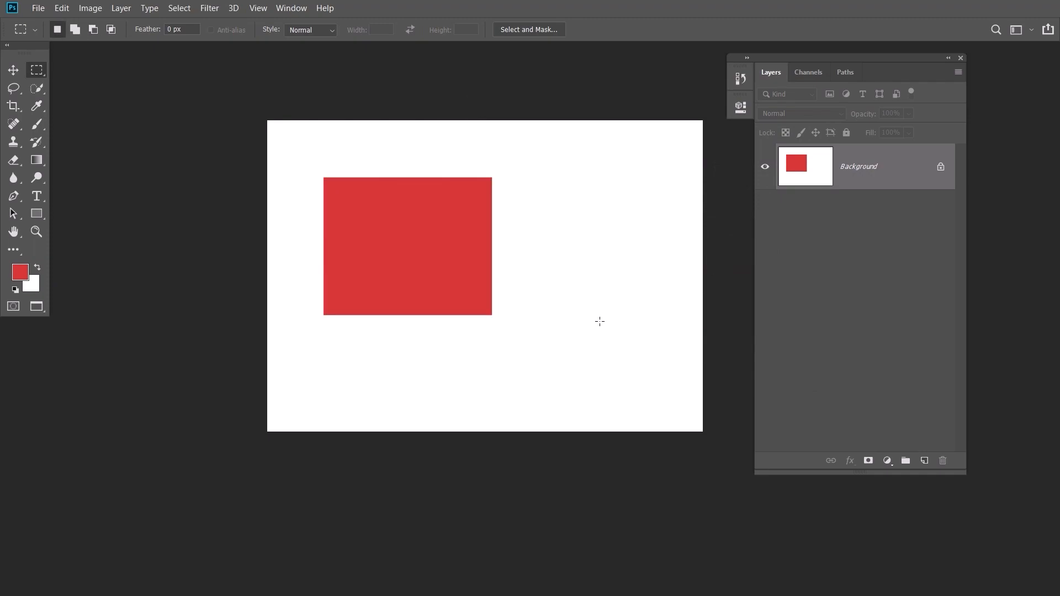
# - Try to move the red rectangle on the Background layer with the Move tool, and decline converting it to a normal layer
pyautogui.click(13, 70)
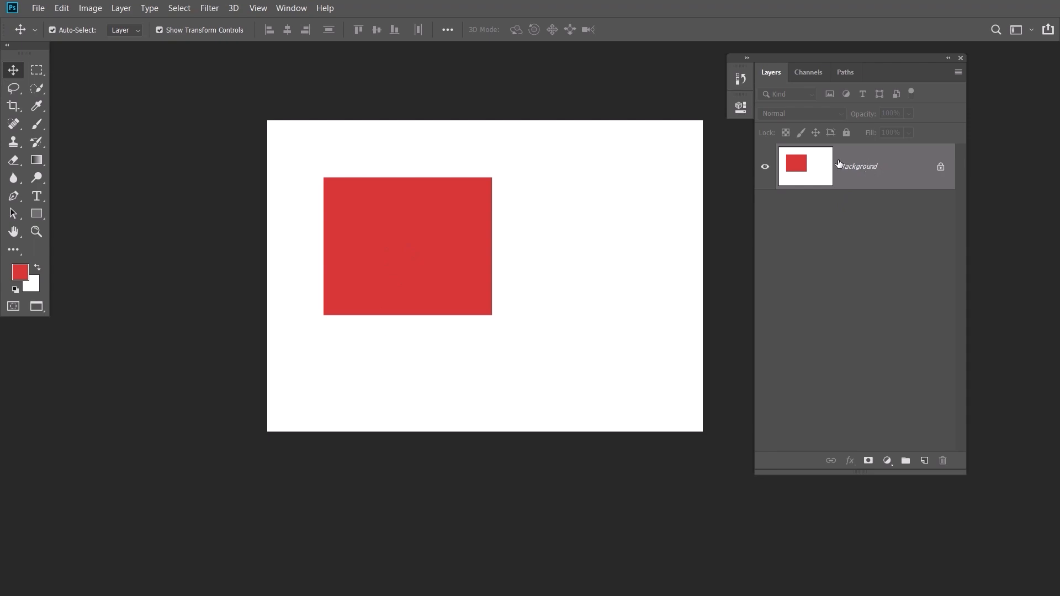
pyautogui.moveTo(479, 237); pyautogui.dragTo(517, 261)
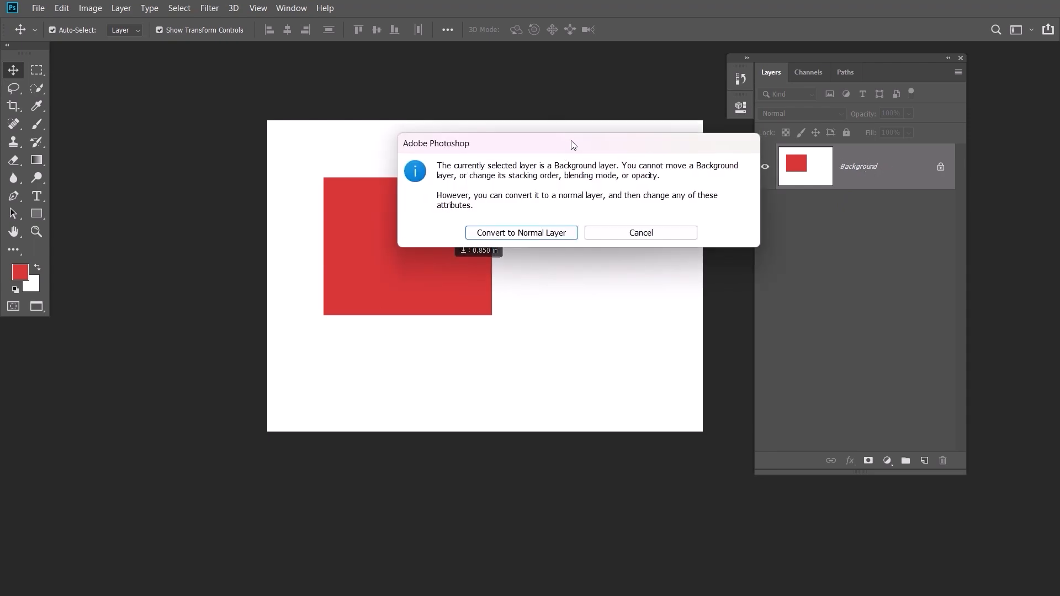
pyautogui.moveTo(573, 145); pyautogui.dragTo(462, 116)
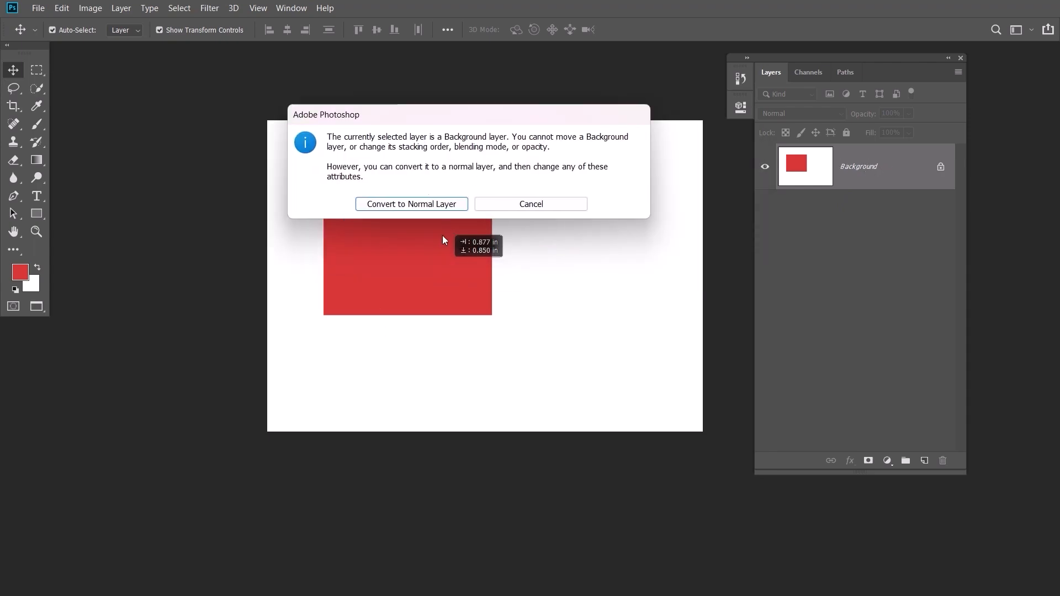
pyautogui.click(531, 204)
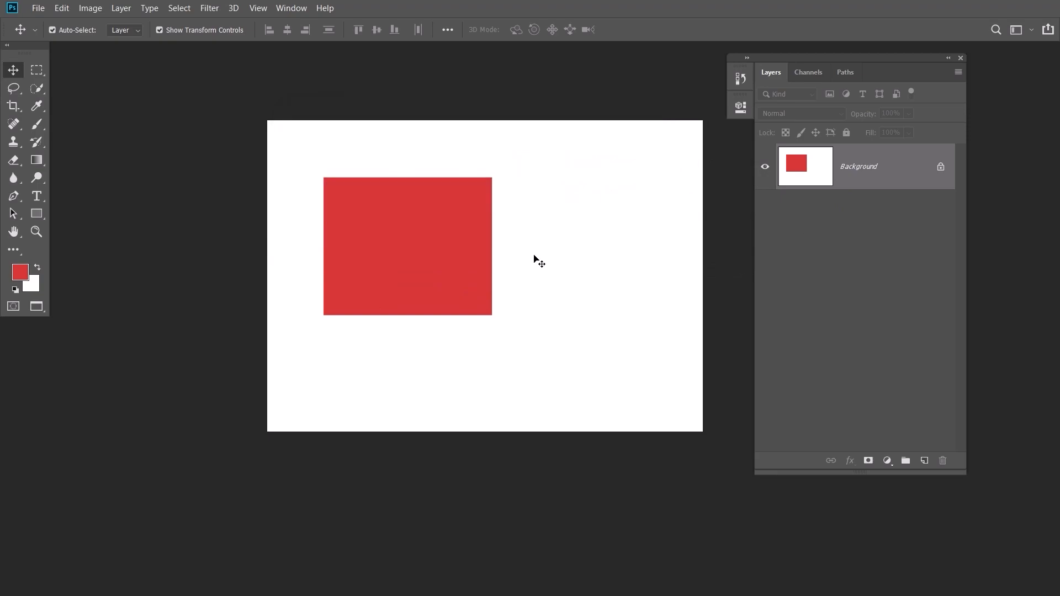
# - Undo the red rectangle's fill and its selection on the Background layer
pyautogui.hotkey('ctrl', 'z')
pyautogui.hotkey('ctrl', 'z')
pyautogui.hotkey('ctrl', 'z')
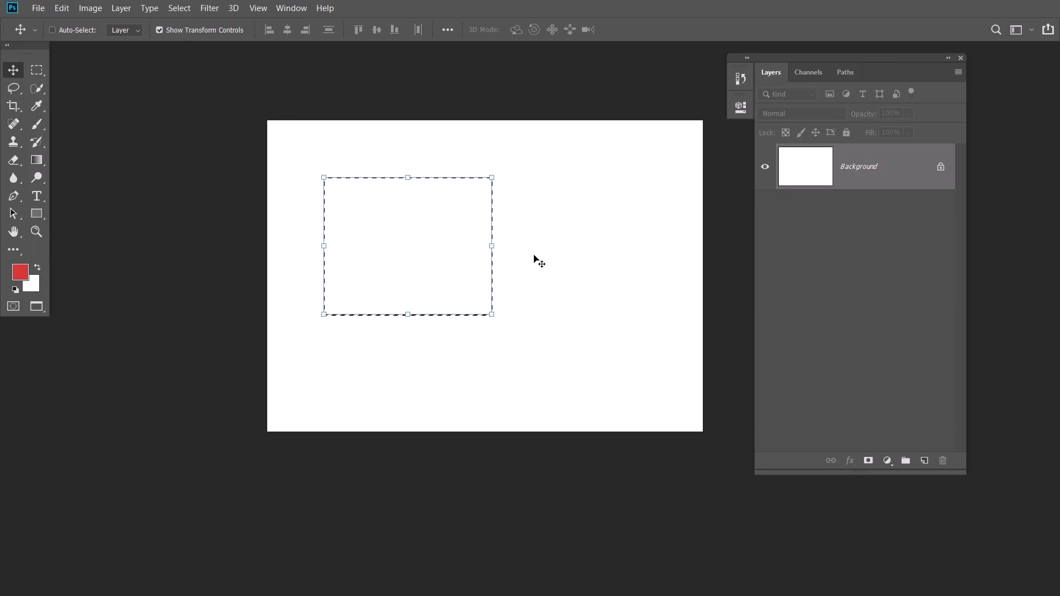
# - Create three new empty layers above the Background, and select Layer 1 and Layer 2 in turn
pyautogui.click(926, 462)
pyautogui.click(927, 464)
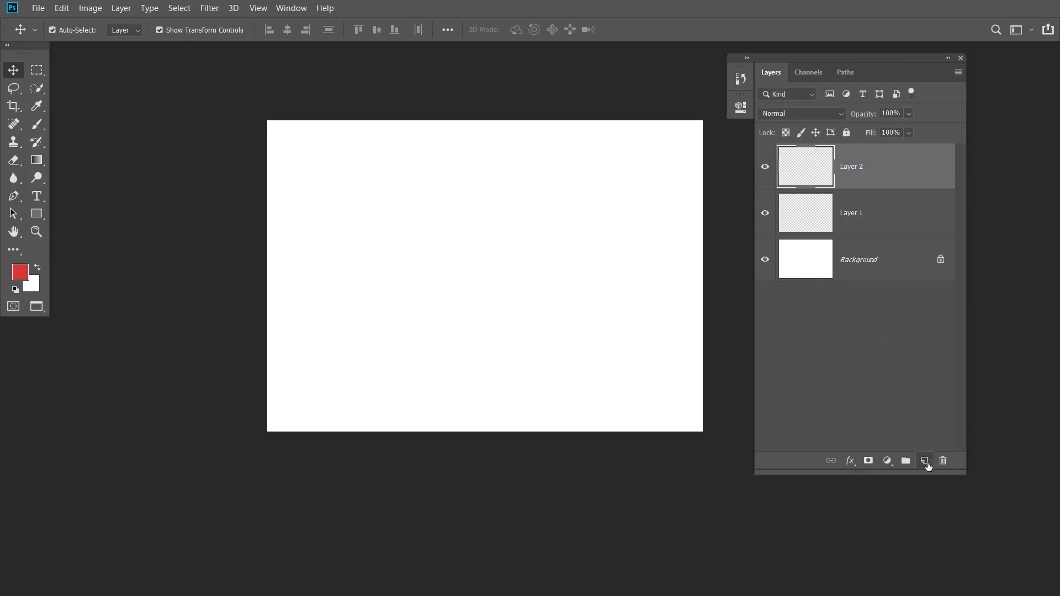
pyautogui.click(926, 464)
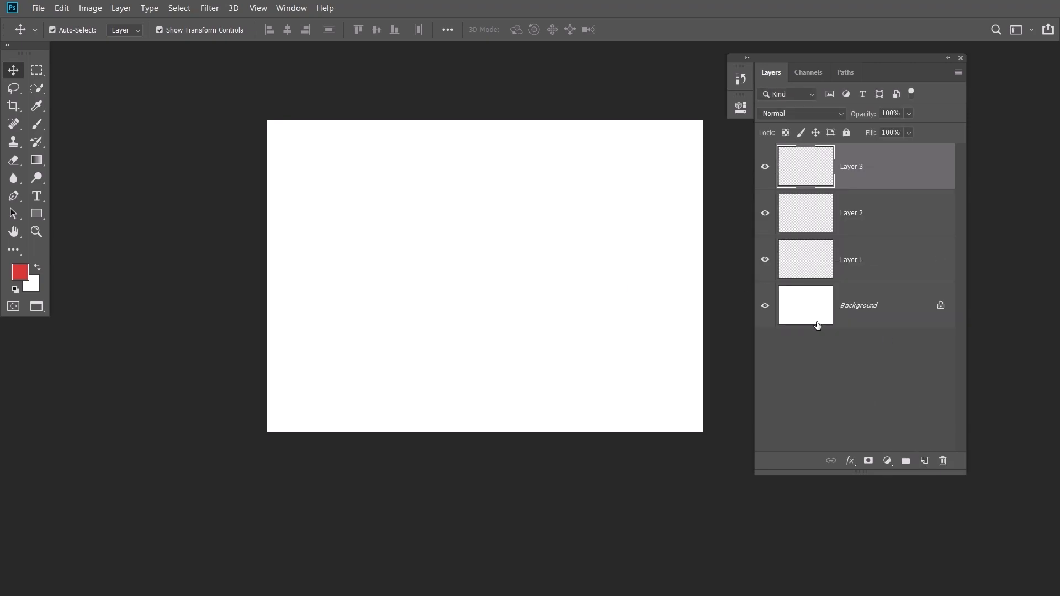
pyautogui.click(868, 270)
pyautogui.click(855, 230)
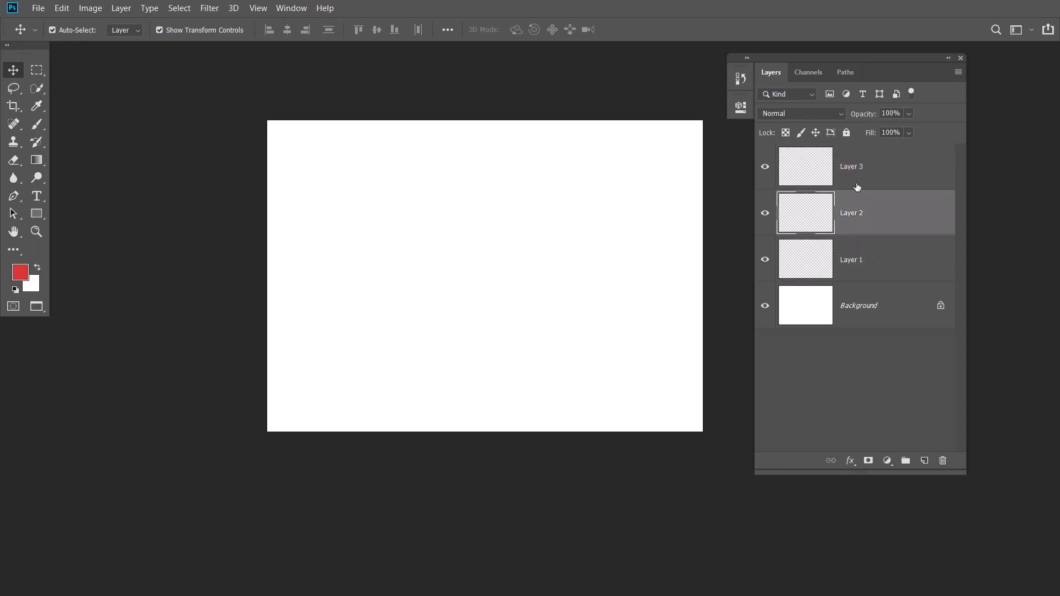
# - Select Layer 3 and switch the layer previews to small thumbnails
pyautogui.click(857, 169)
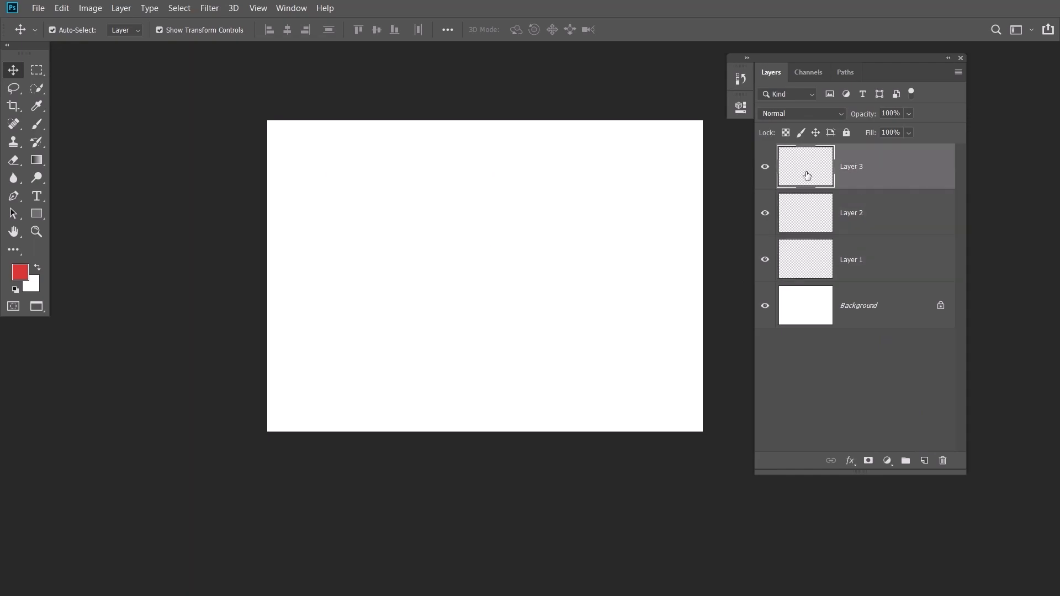
pyautogui.rightClick(807, 175)
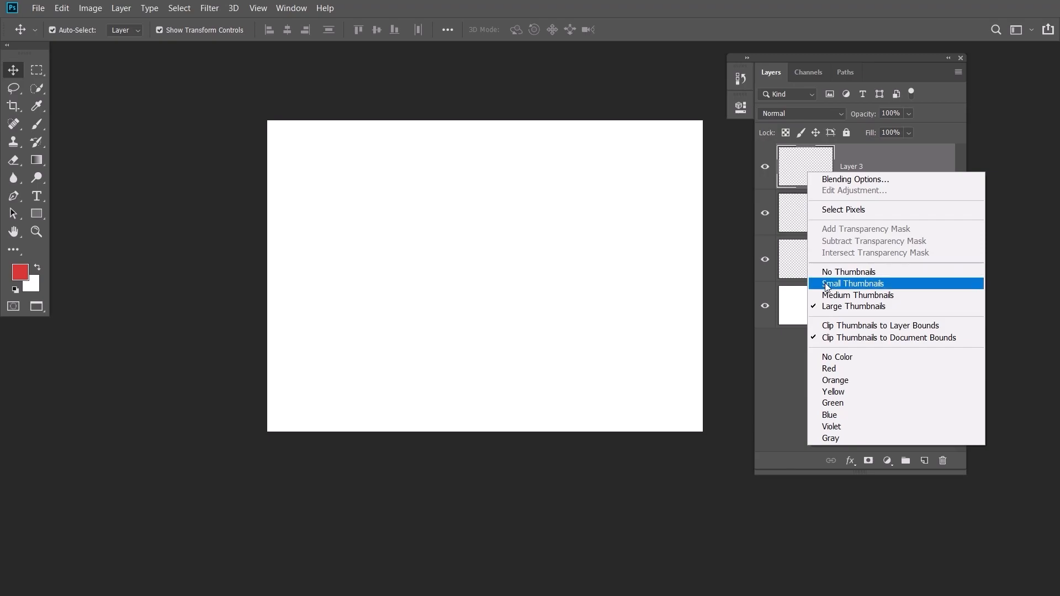
pyautogui.click(826, 285)
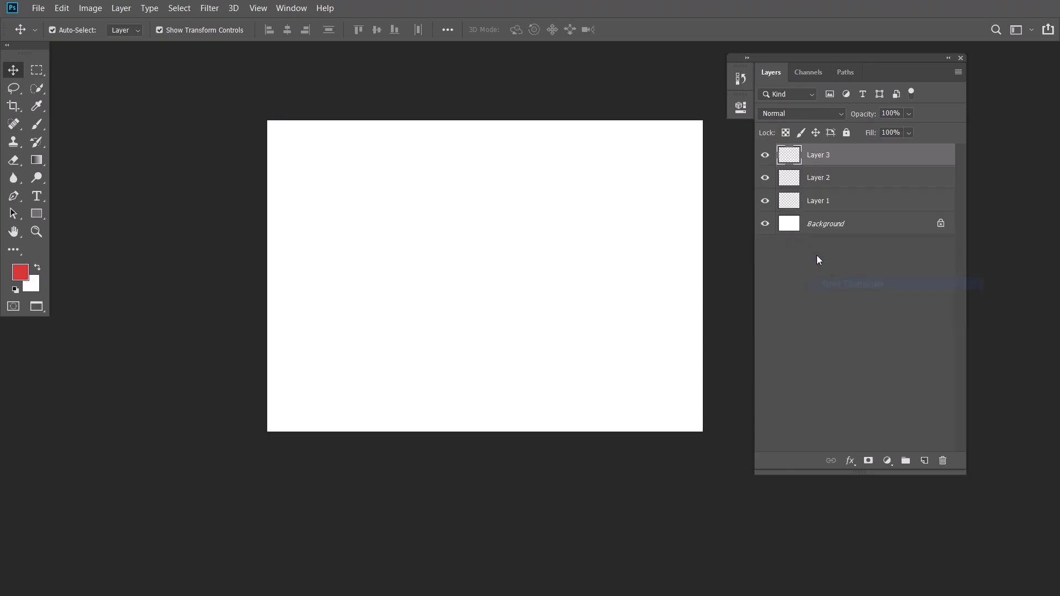
# - Add a fourth empty layer directly above Layer 1 and deselect all layers
pyautogui.click(819, 179)
pyautogui.click(820, 206)
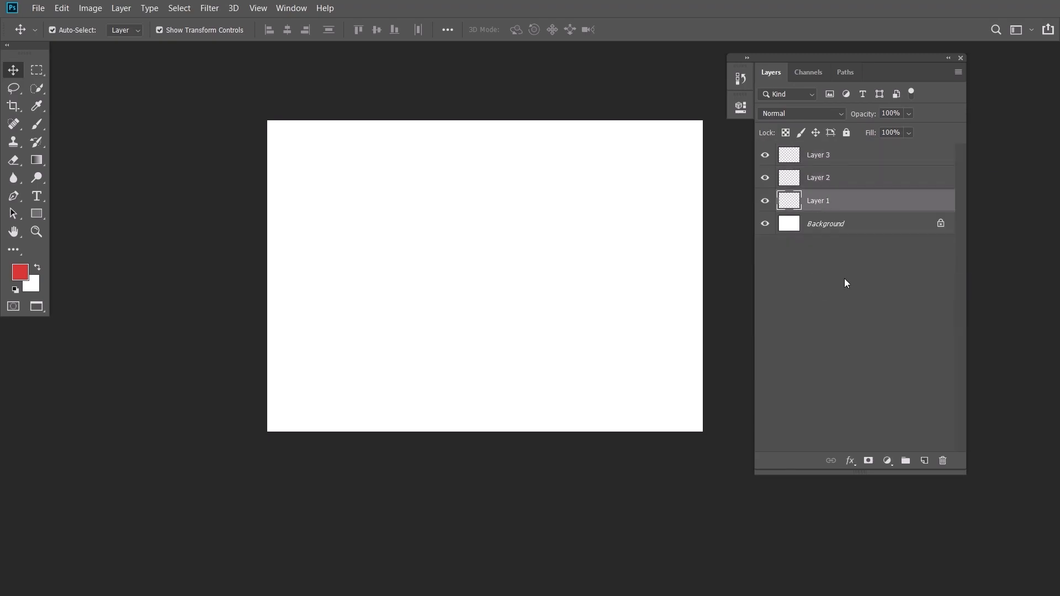
pyautogui.click(924, 461)
pyautogui.click(839, 340)
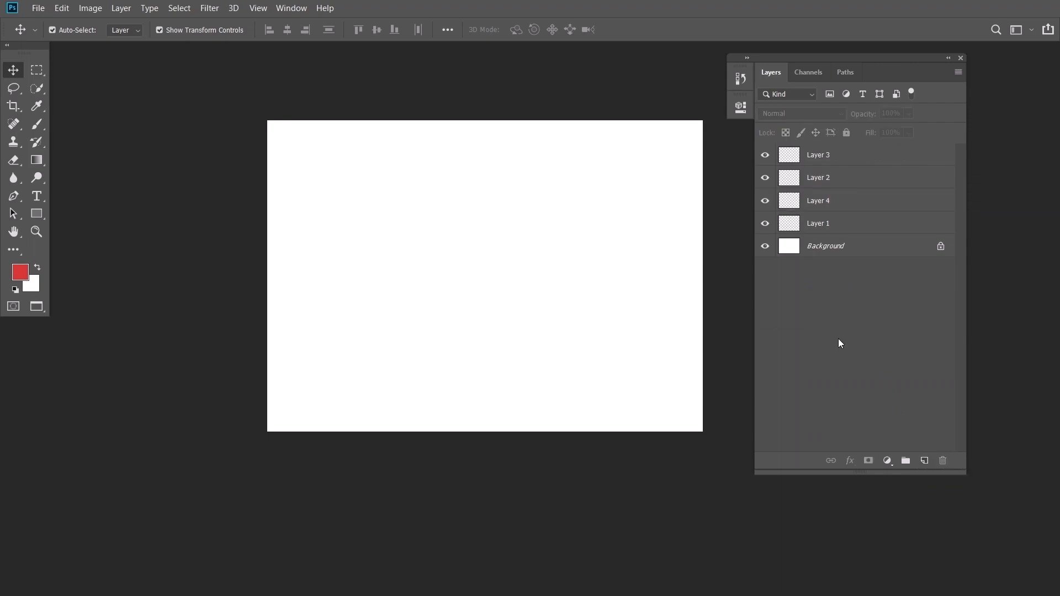
# - Draw a wide, thin rectangular marquee selection along the canvas's upper edge and make Layer 1 active
pyautogui.click(36, 71)
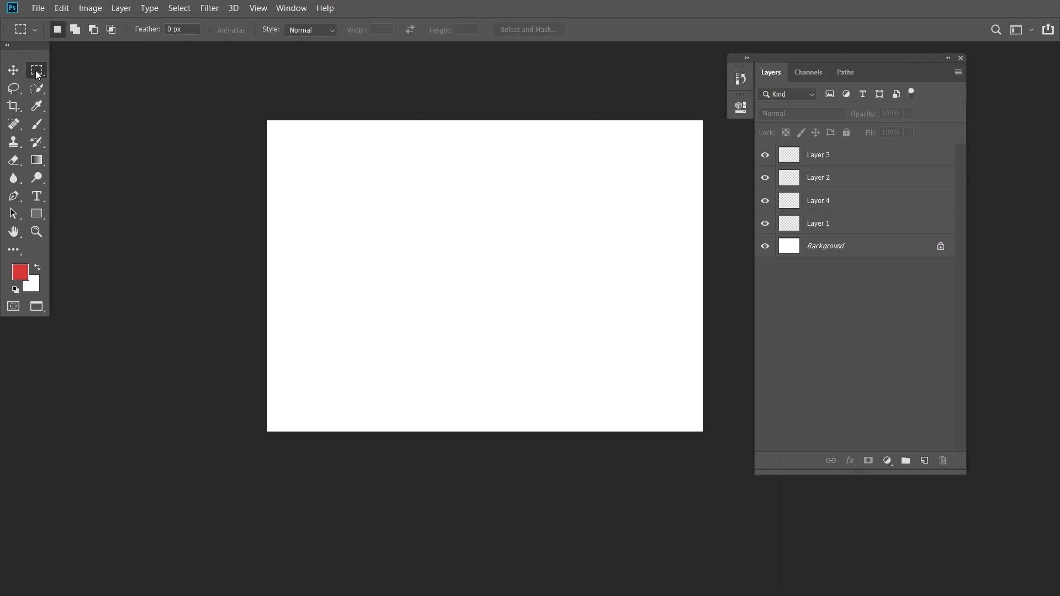
pyautogui.moveTo(281, 130); pyautogui.dragTo(683, 165)
pyautogui.click(830, 228)
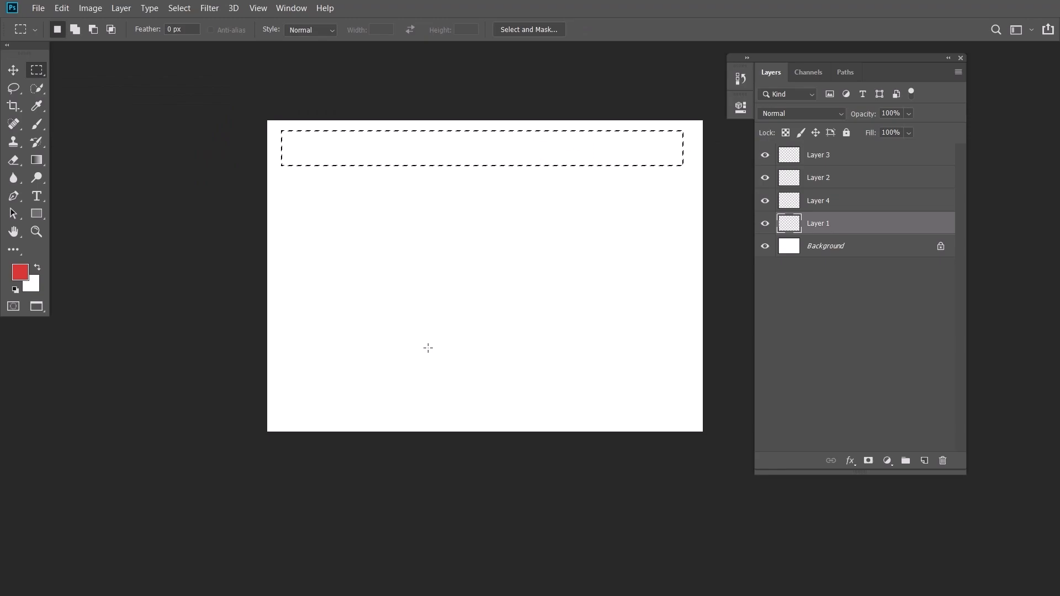
# - Leave the foreground color as it is and set the background color to a dark red
pyautogui.click(21, 273)
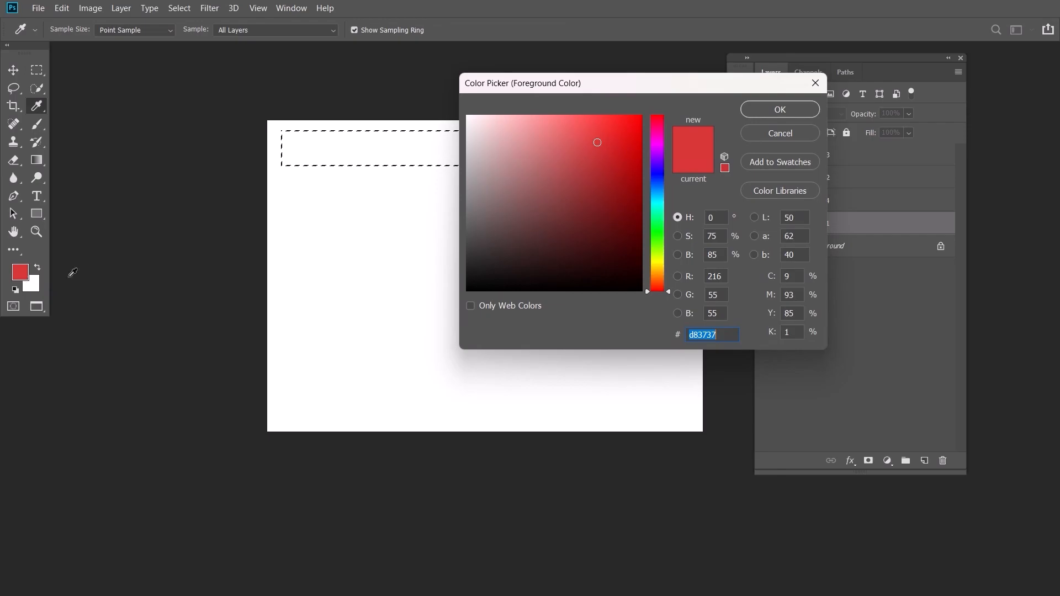
pyautogui.click(756, 133)
pyautogui.click(38, 284)
pyautogui.click(587, 227)
pyautogui.click(760, 111)
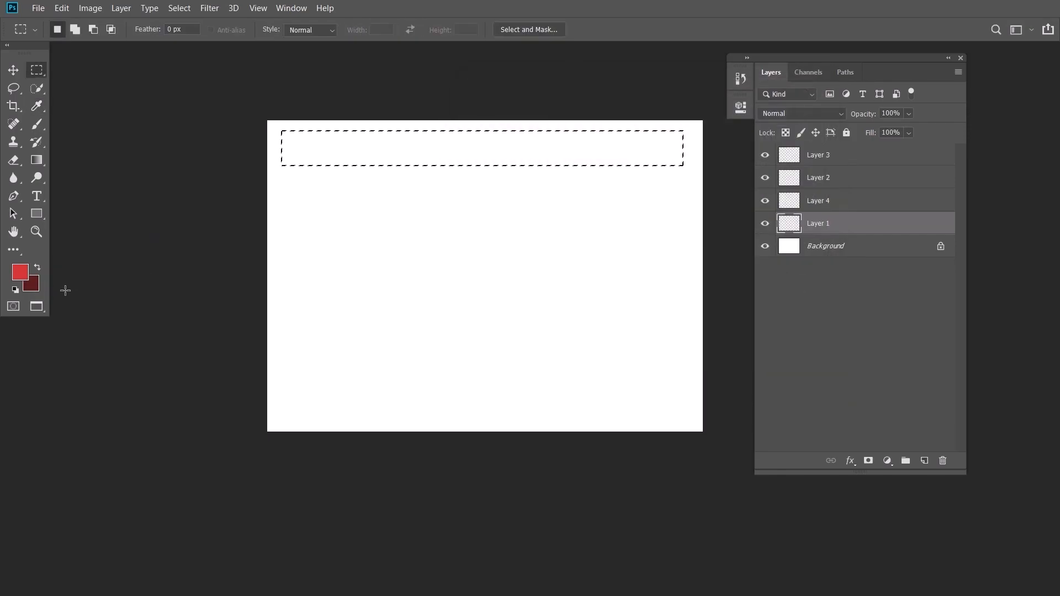
# - Open the foreground color picker, try golden yellow e4b116, and choose pure red ff0000 with hue 0
pyautogui.click(24, 274)
pyautogui.moveTo(605, 157)
pyautogui.mouseDown()
pyautogui.moveTo(634, 139)
pyautogui.moveTo(528, 147)
pyautogui.moveTo(539, 153)
pyautogui.moveTo(468, 117)
pyautogui.moveTo(492, 132)
pyautogui.moveTo(485, 267)
pyautogui.moveTo(525, 270)
pyautogui.moveTo(639, 113)
pyautogui.moveTo(649, 119)
pyautogui.moveTo(666, 212)
pyautogui.moveTo(666, 293)
pyautogui.moveTo(665, 142)
pyautogui.moveTo(657, 269)
pyautogui.moveTo(625, 134)
pyautogui.mouseUp()
pyautogui.moveTo(662, 80); pyautogui.dragTo(445, 79)
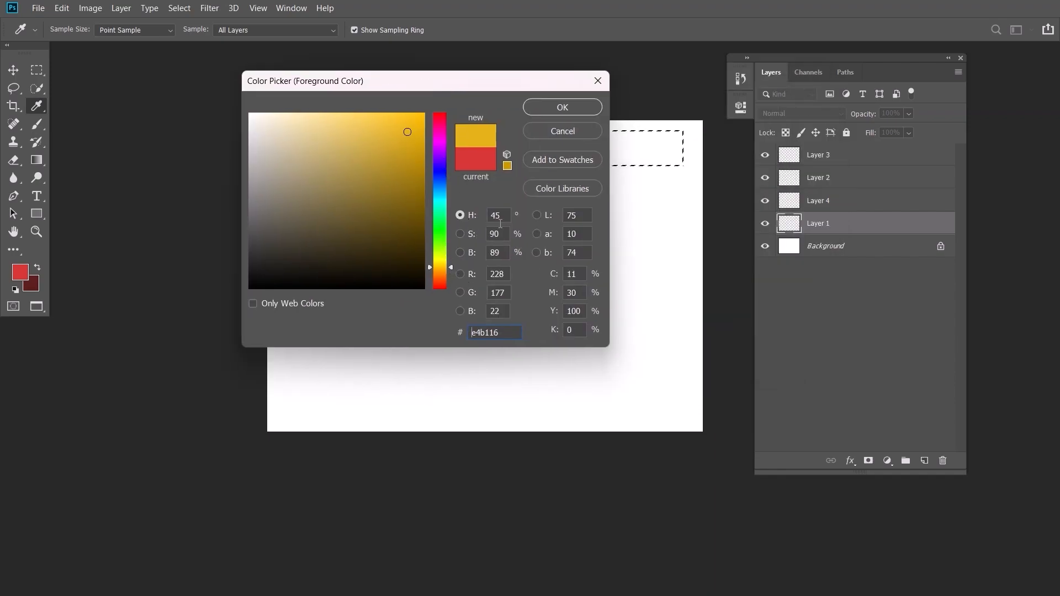
pyautogui.moveTo(452, 268); pyautogui.dragTo(456, 313)
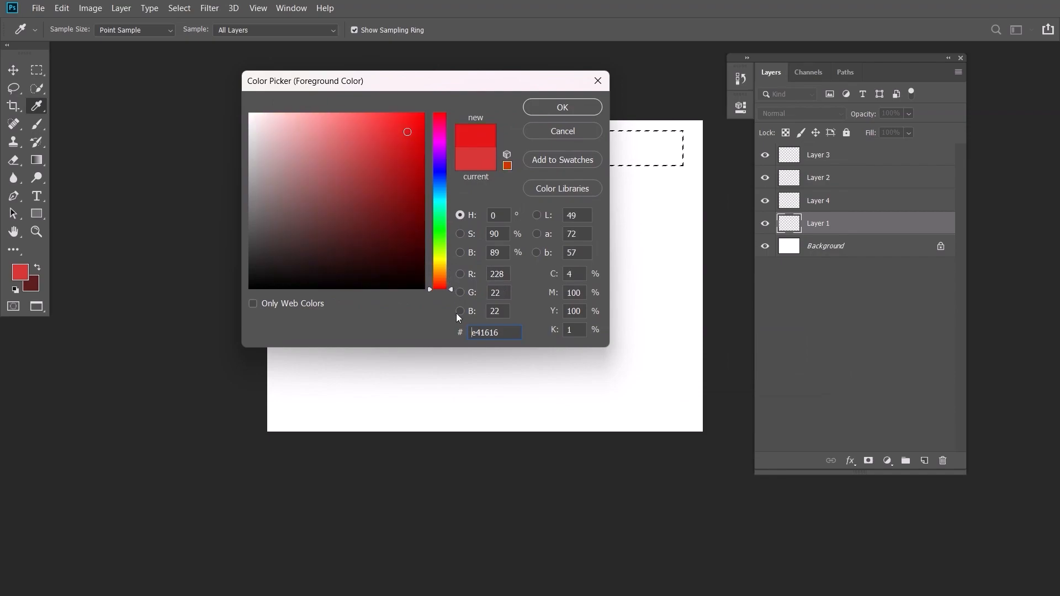
pyautogui.moveTo(412, 130); pyautogui.dragTo(446, 76)
pyautogui.click(431, 289)
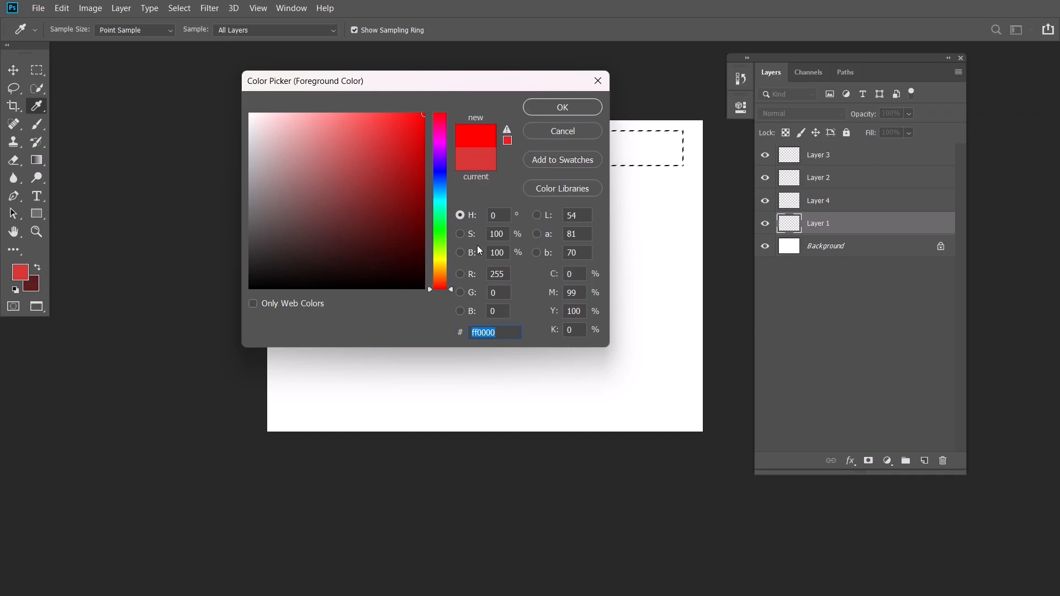
# - Try slightly muted reds such as f80d0d, return to ff0000, and highlight the hex, magenta and yellow values
pyautogui.write('f90808')
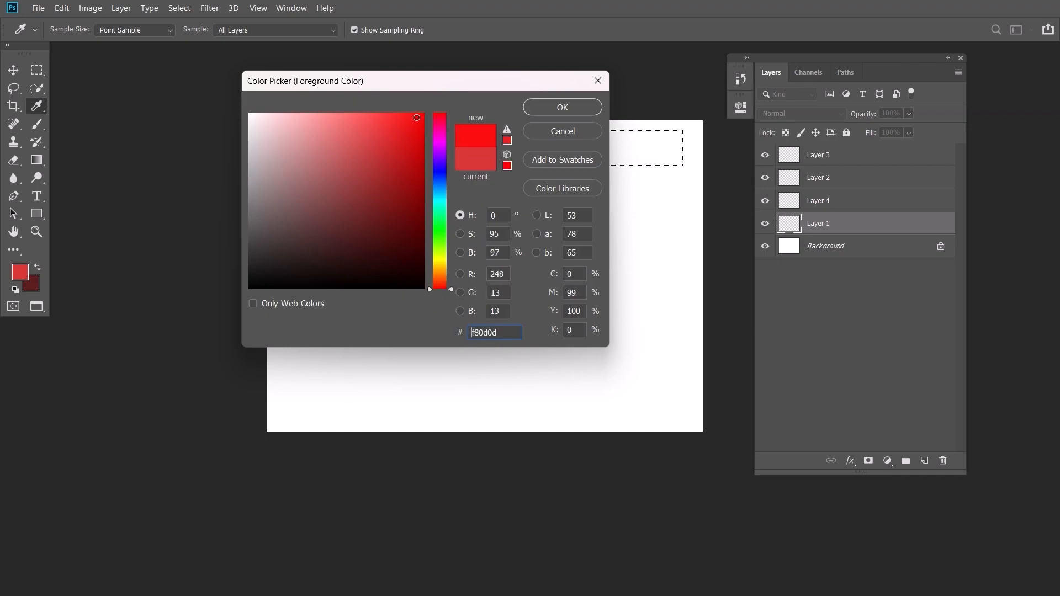
pyautogui.moveTo(419, 117); pyautogui.dragTo(425, 110)
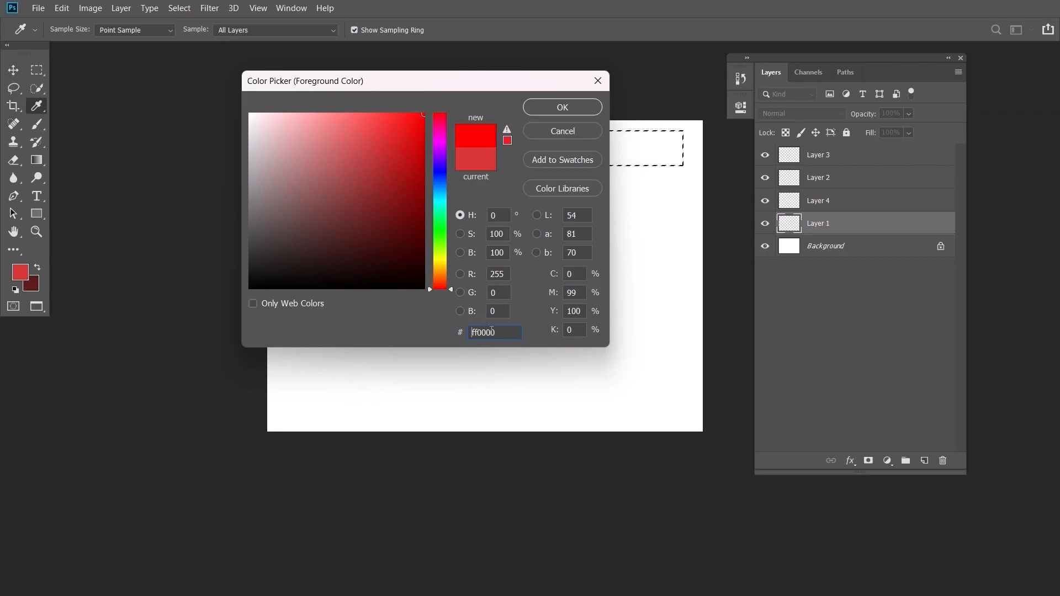
pyautogui.moveTo(492, 337); pyautogui.dragTo(445, 338)
pyautogui.moveTo(414, 132); pyautogui.dragTo(428, 109)
pyautogui.moveTo(508, 330); pyautogui.dragTo(456, 326)
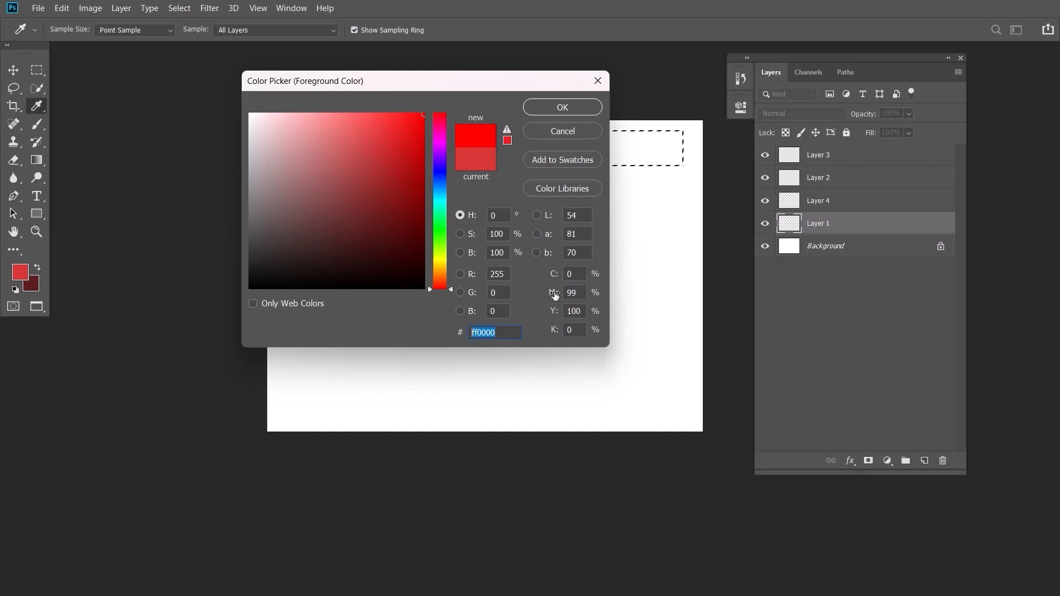
pyautogui.moveTo(576, 293); pyautogui.dragTo(567, 314)
pyautogui.click(420, 118)
pyautogui.moveTo(420, 118)
pyautogui.mouseDown()
pyautogui.moveTo(370, 180)
pyautogui.moveTo(427, 109)
pyautogui.mouseUp()
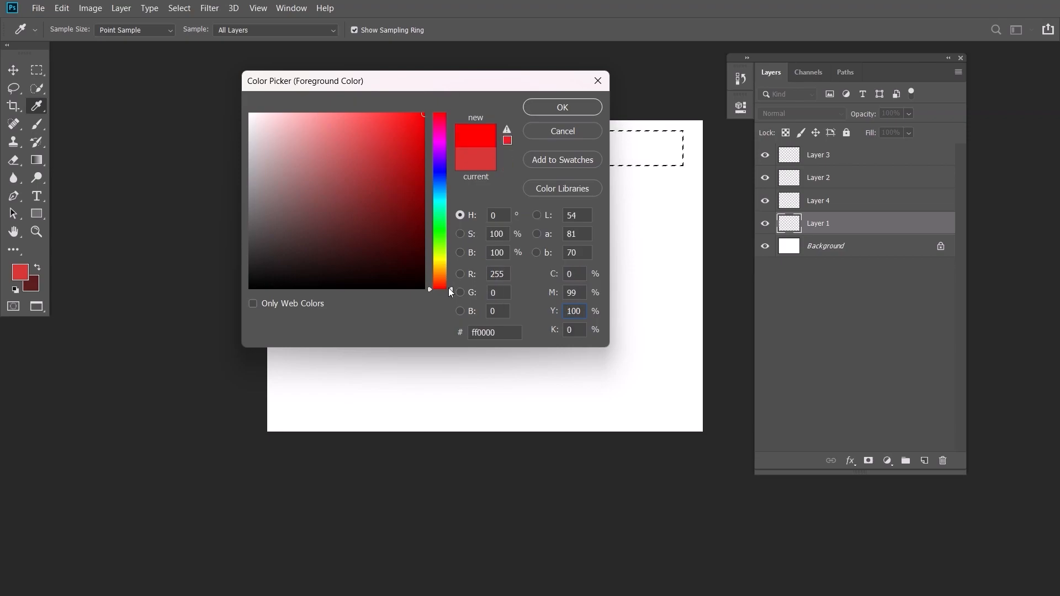
# - Shift the hue to 65 for yellow eaff00, and highlight the saturation, brightness, red and green values
pyautogui.moveTo(450, 289); pyautogui.dragTo(455, 257)
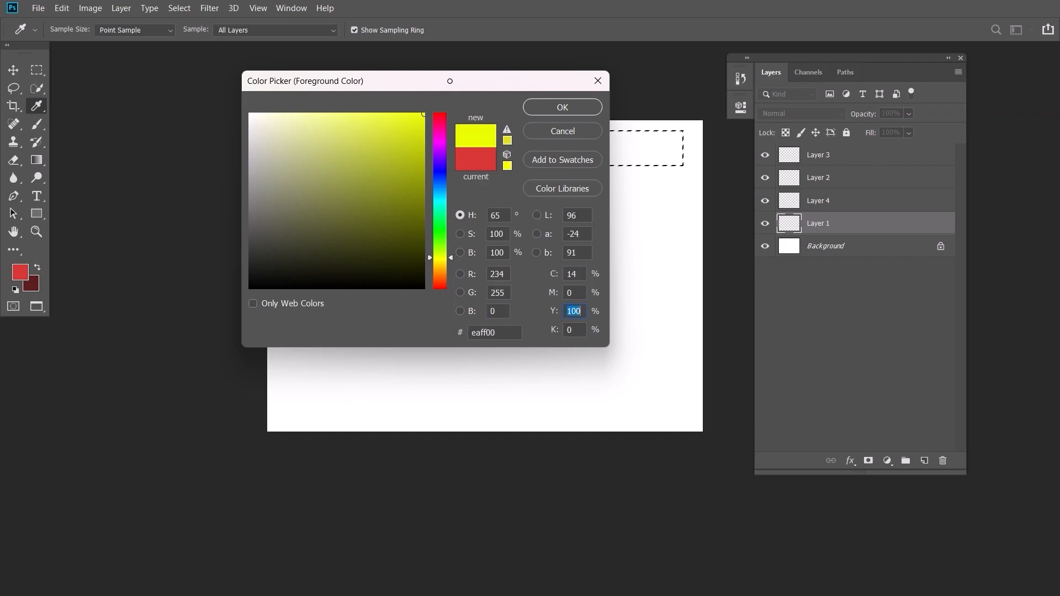
pyautogui.click(461, 215)
pyautogui.moveTo(503, 234); pyautogui.dragTo(496, 233)
pyautogui.doubleClick(503, 253)
pyautogui.doubleClick(506, 274)
pyautogui.doubleClick(506, 293)
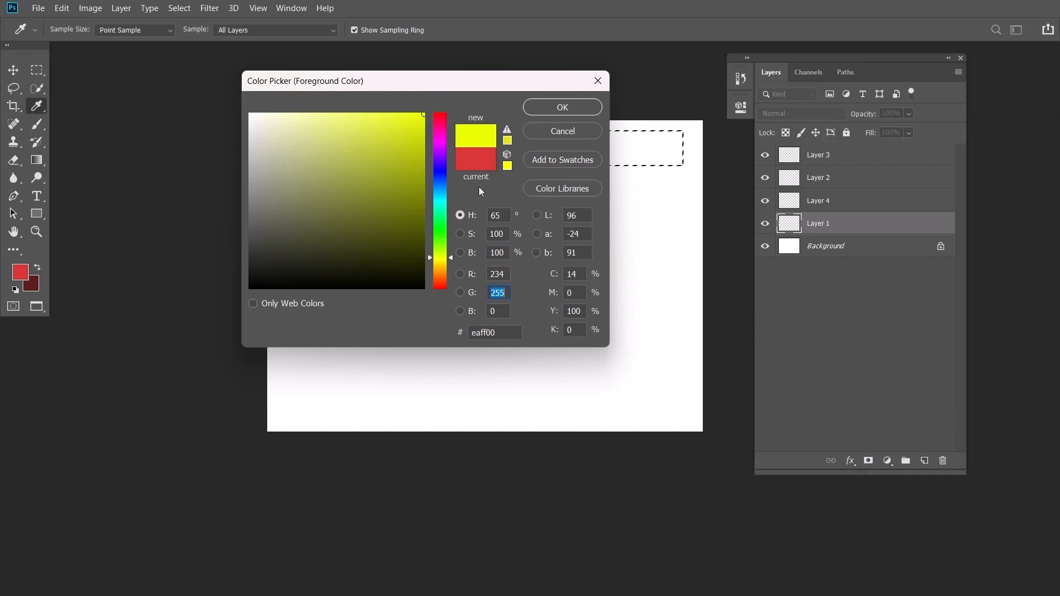
# - Set the foreground color to hot pink ff007e with hue 330, and fill the strip selection on Layer 1 with it
pyautogui.moveTo(498, 83); pyautogui.dragTo(532, 283)
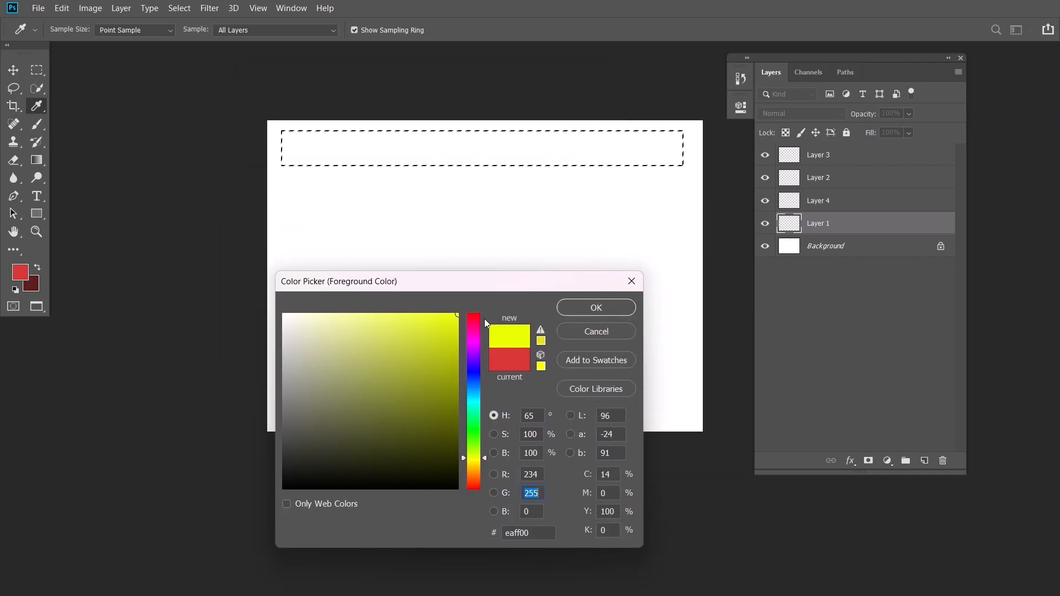
pyautogui.moveTo(476, 358); pyautogui.dragTo(463, 327)
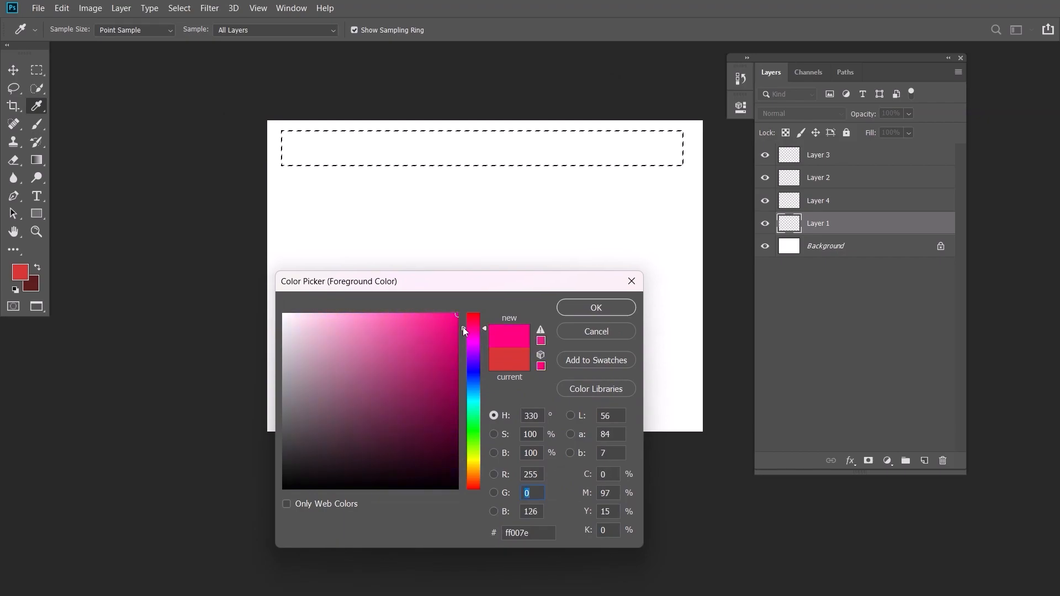
pyautogui.click(587, 310)
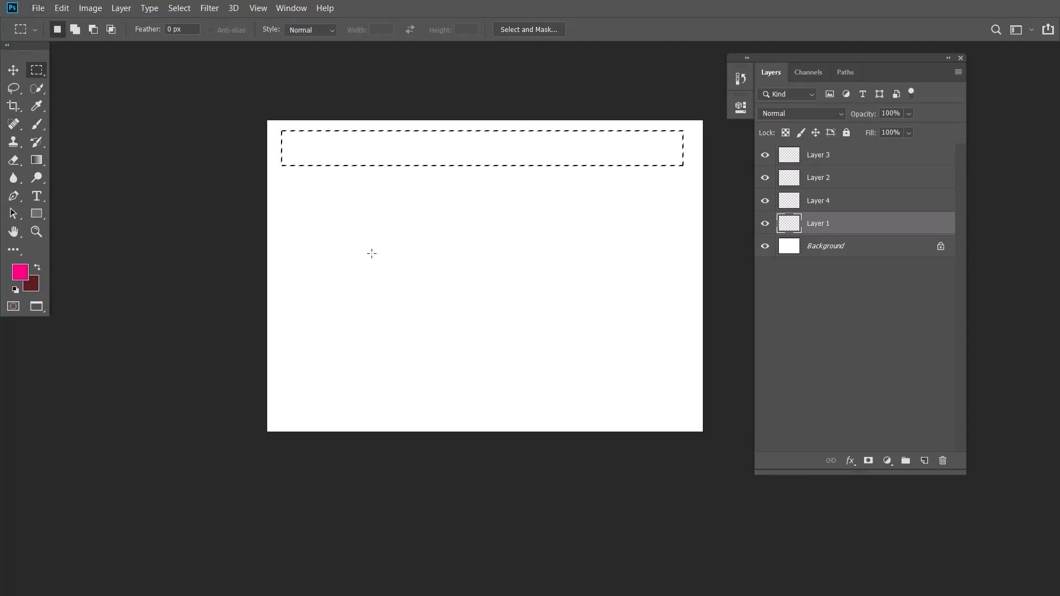
pyautogui.hotkey('alt', 'BackSpace')
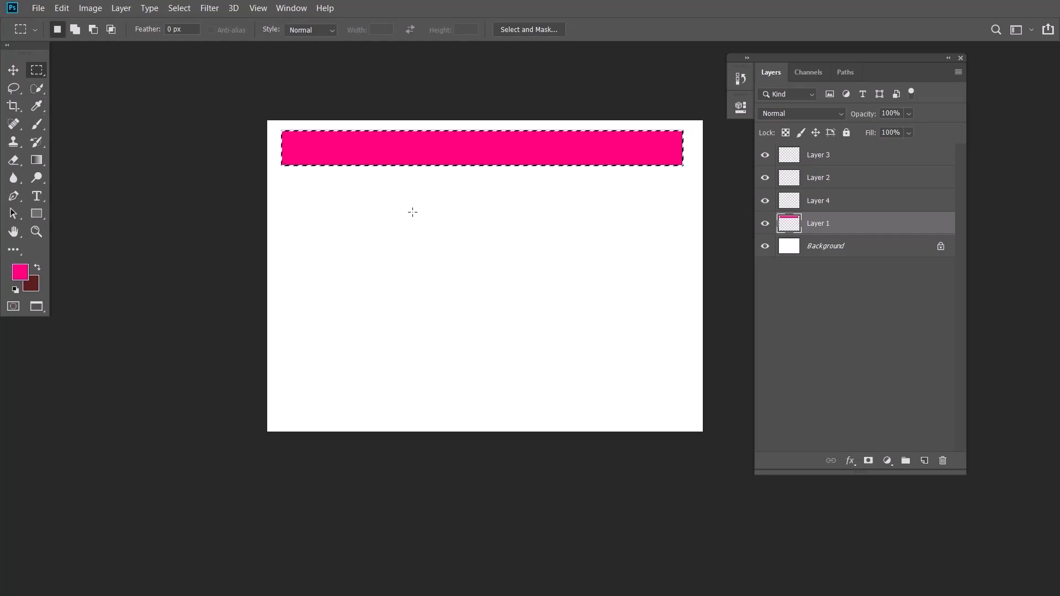
# - Deselect the pink strip, restore the selection once, and deselect it again
pyautogui.scroll(3, 525, 142)
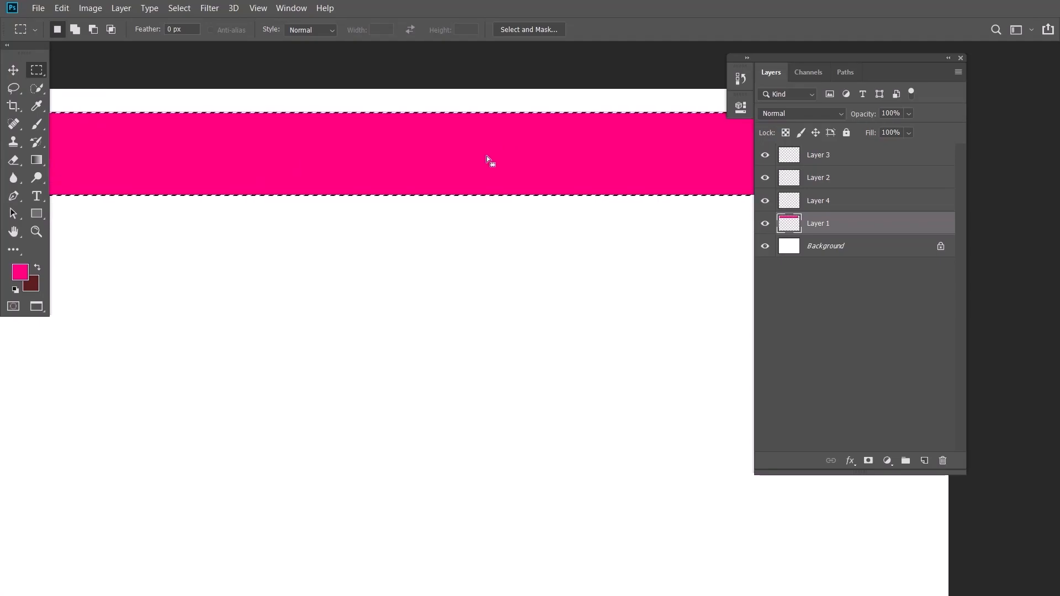
pyautogui.scroll(-3, 486, 159)
pyautogui.scroll(1, 399, 205)
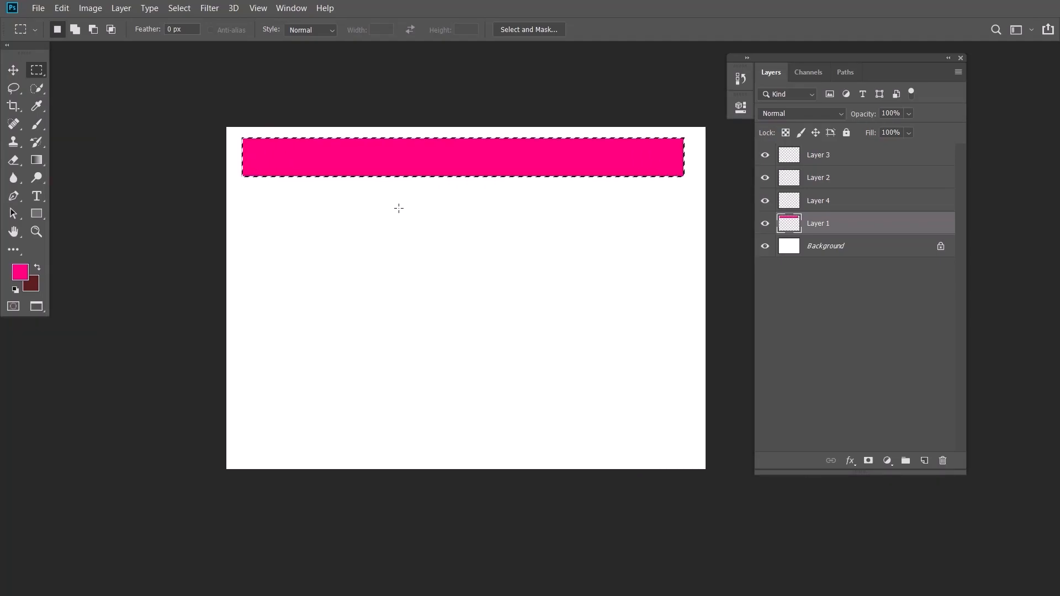
pyautogui.hotkey('ctrl', 'd')
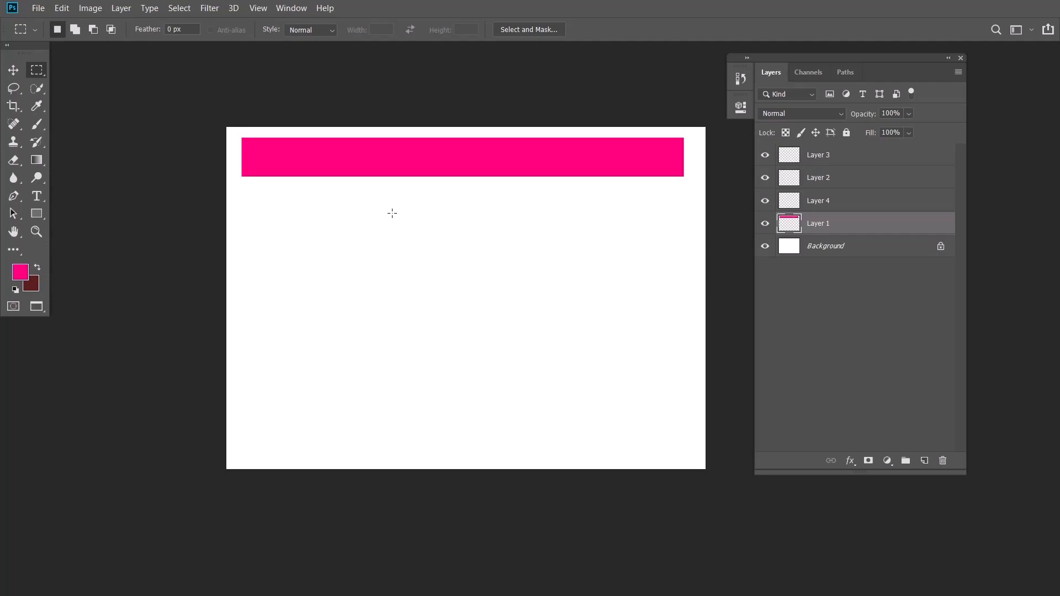
pyautogui.hotkey('ctrl', 'shift', 'd')
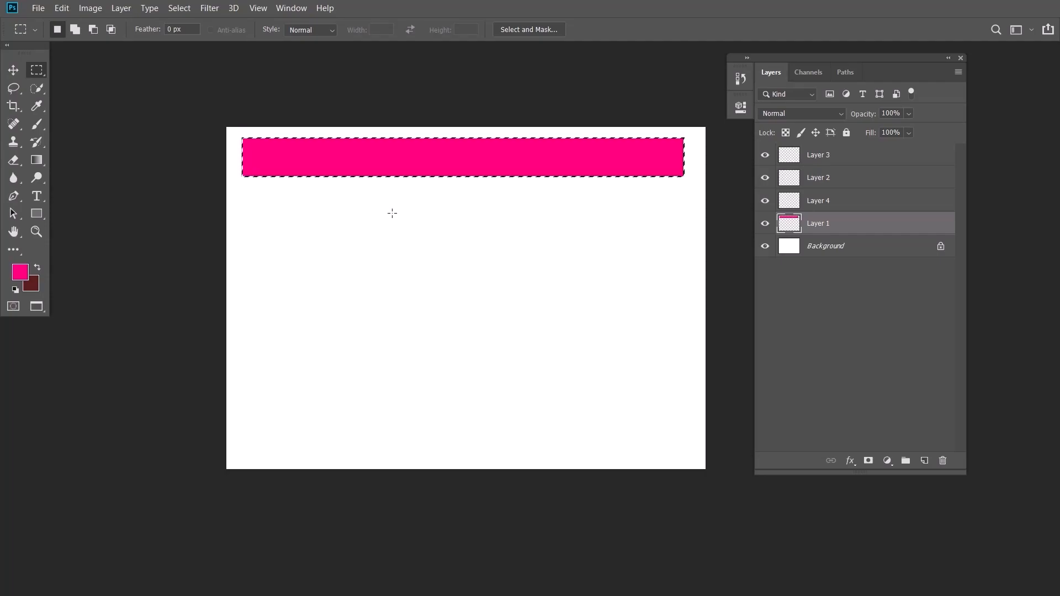
pyautogui.hotkey('ctrl', 'd')
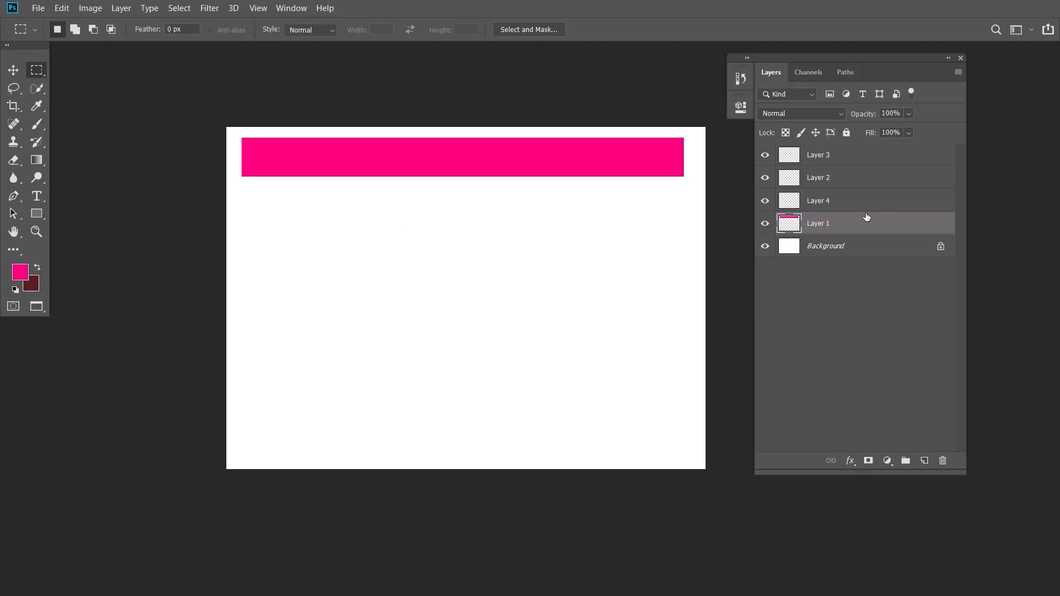
# - Rename Layer 4 as red
pyautogui.click(825, 201)
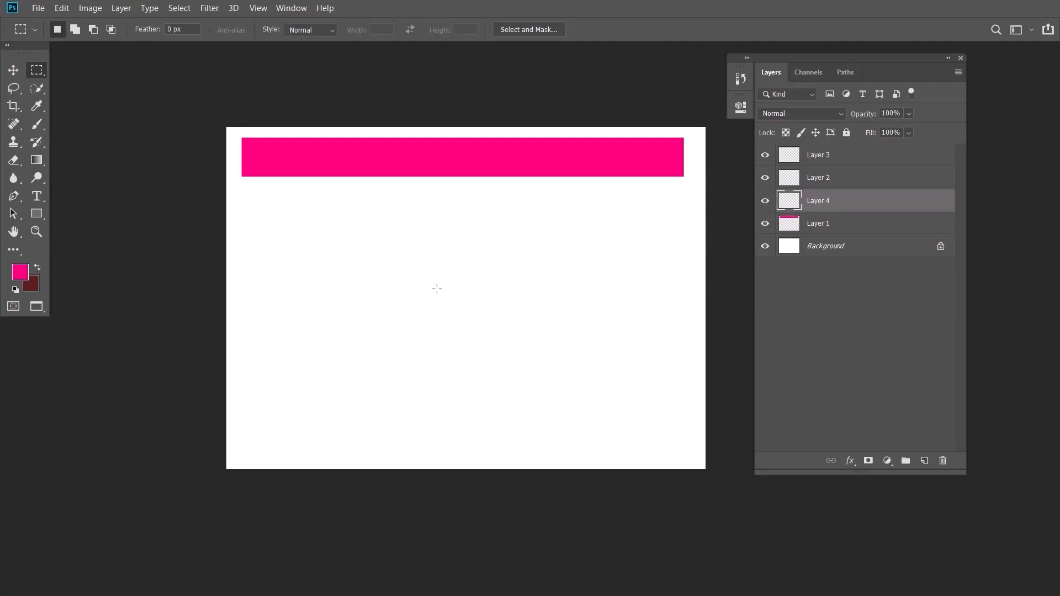
pyautogui.doubleClick(822, 200)
pyautogui.write('red')
pyautogui.click(822, 271)
pyautogui.click(823, 203)
# - Give the red layer a red color label and Layer 1 an orange color label
pyautogui.rightClick(814, 202)
pyautogui.click(793, 213)
pyautogui.rightClick(847, 205)
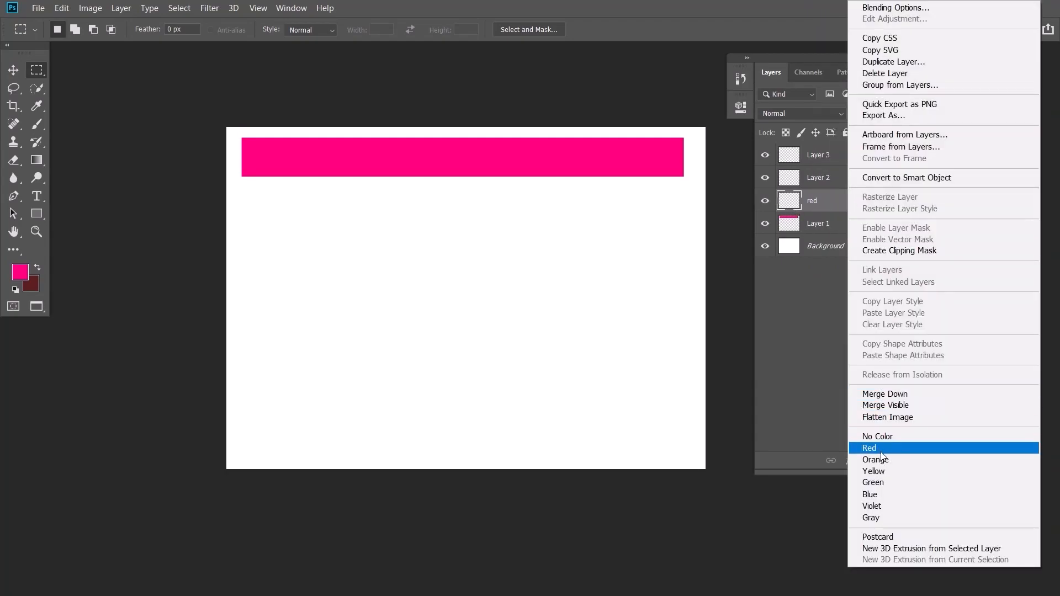
pyautogui.click(880, 450)
pyautogui.rightClick(833, 224)
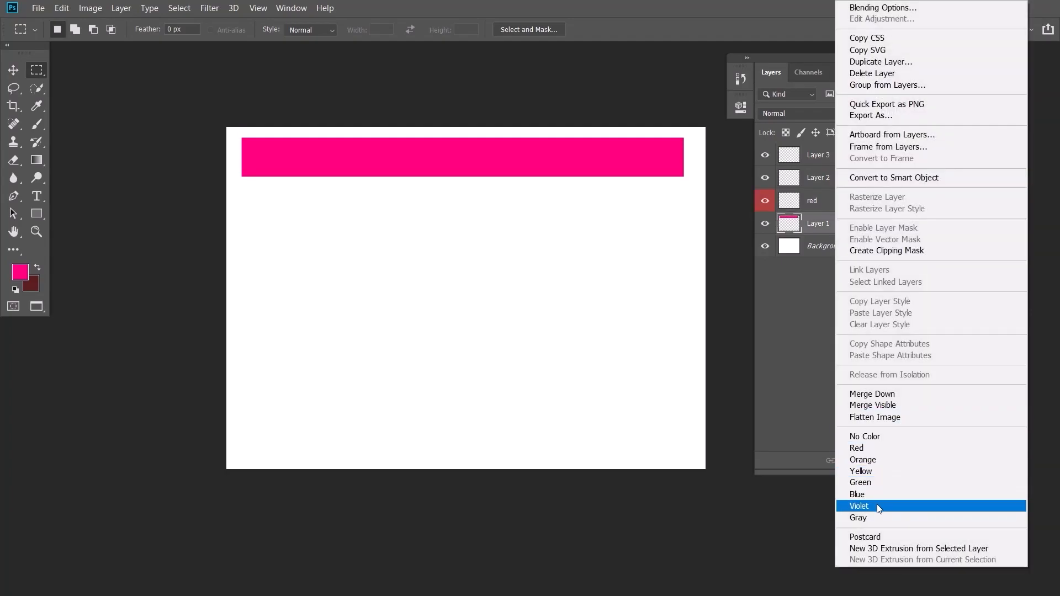
pyautogui.click(883, 460)
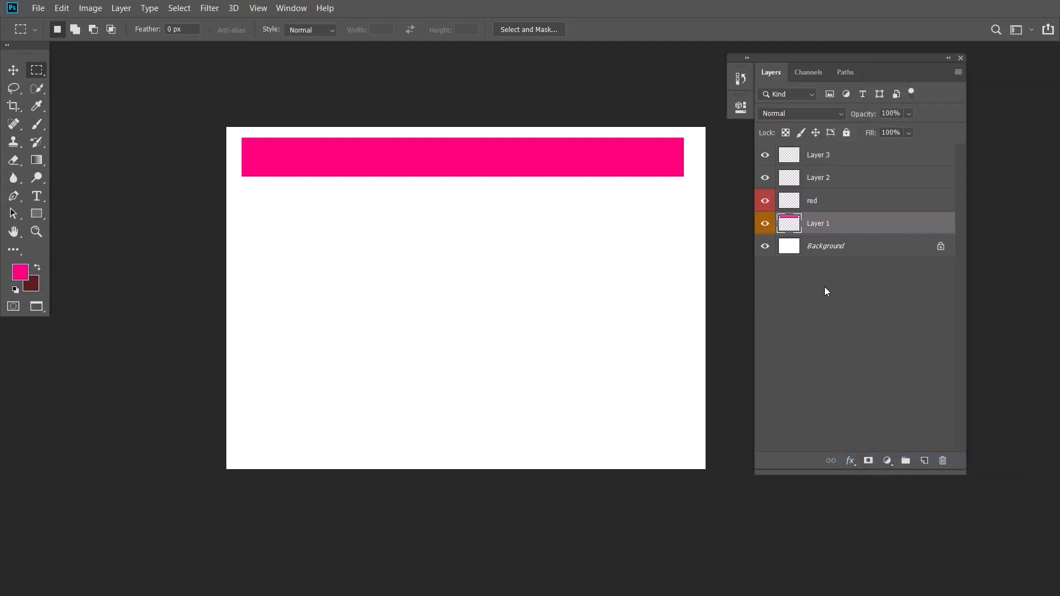
# - Make the red layer active and set the foreground color to pure red ff0000
pyautogui.click(816, 203)
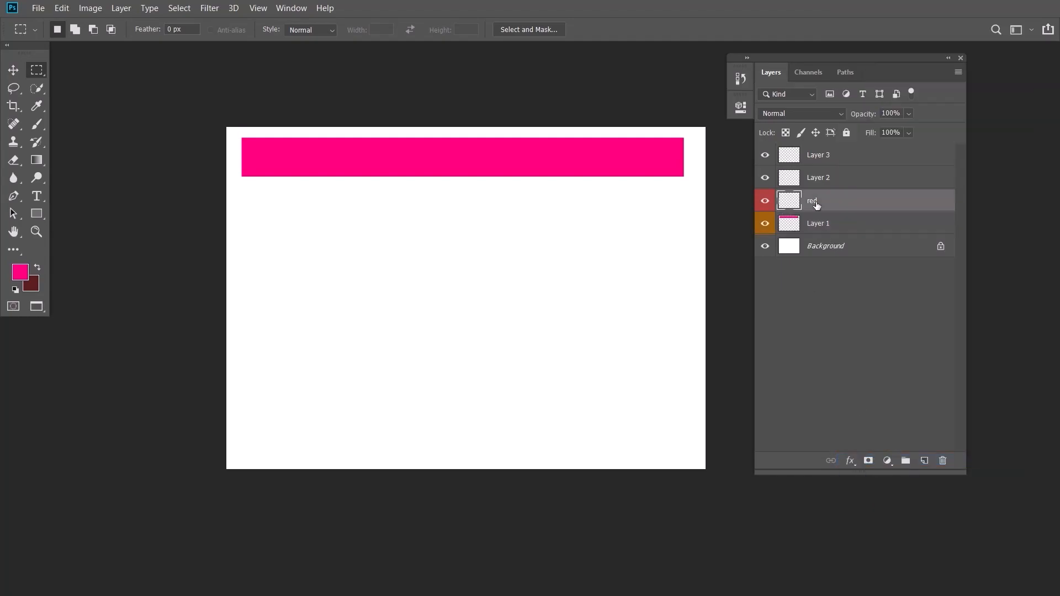
pyautogui.click(19, 272)
pyautogui.moveTo(467, 327); pyautogui.dragTo(474, 315)
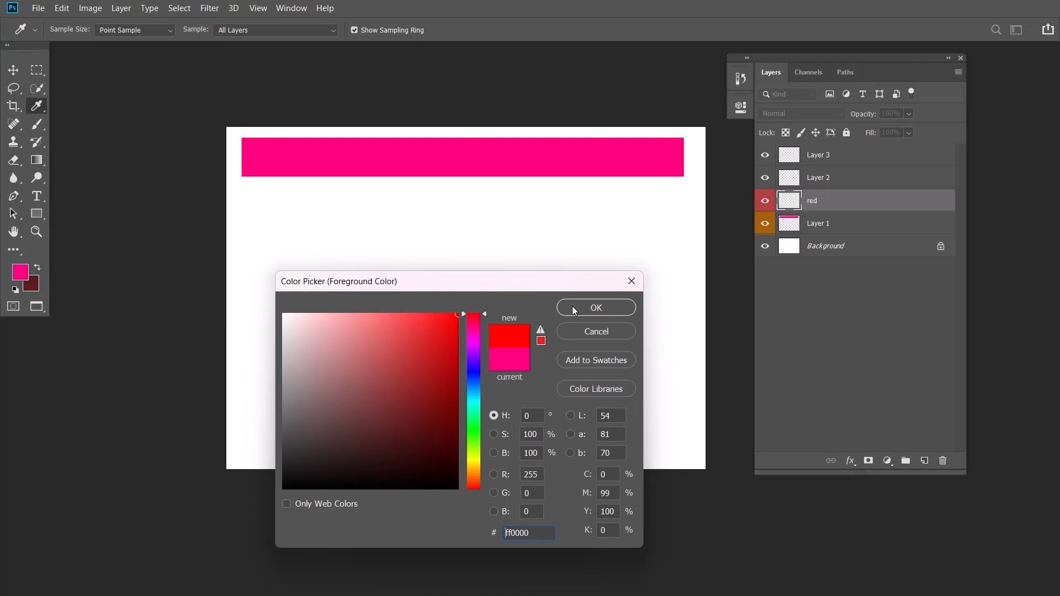
pyautogui.click(572, 307)
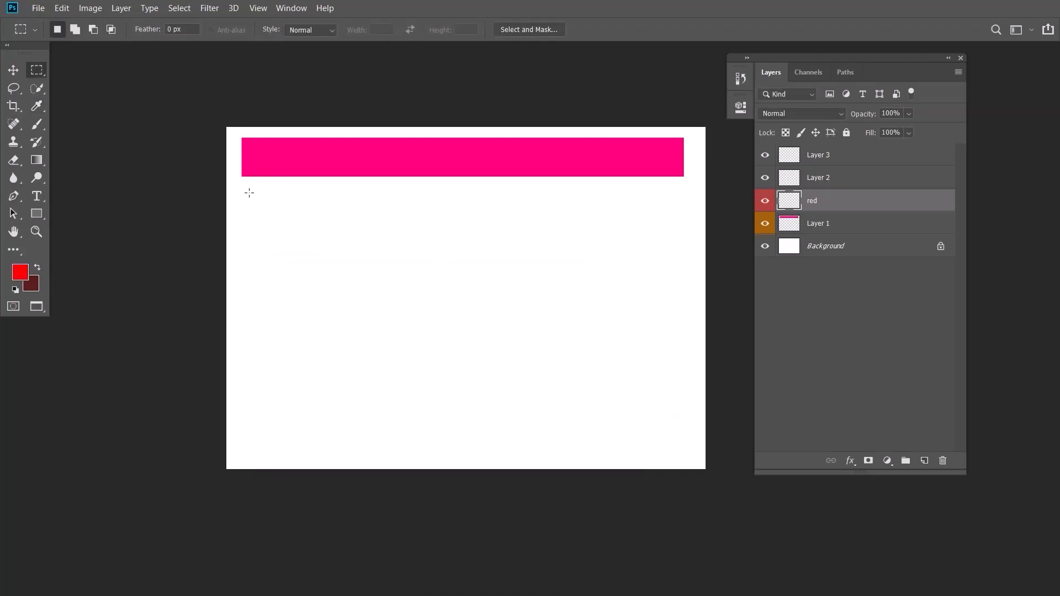
# - Select a tall, narrow rectangle below the pink strip near the canvas's left edge, fill it with the red foreground color, and deselect
pyautogui.moveTo(244, 188); pyautogui.dragTo(295, 457)
pyautogui.click(20, 271)
pyautogui.click(579, 307)
pyautogui.hotkey('alt', 'BackSpace')
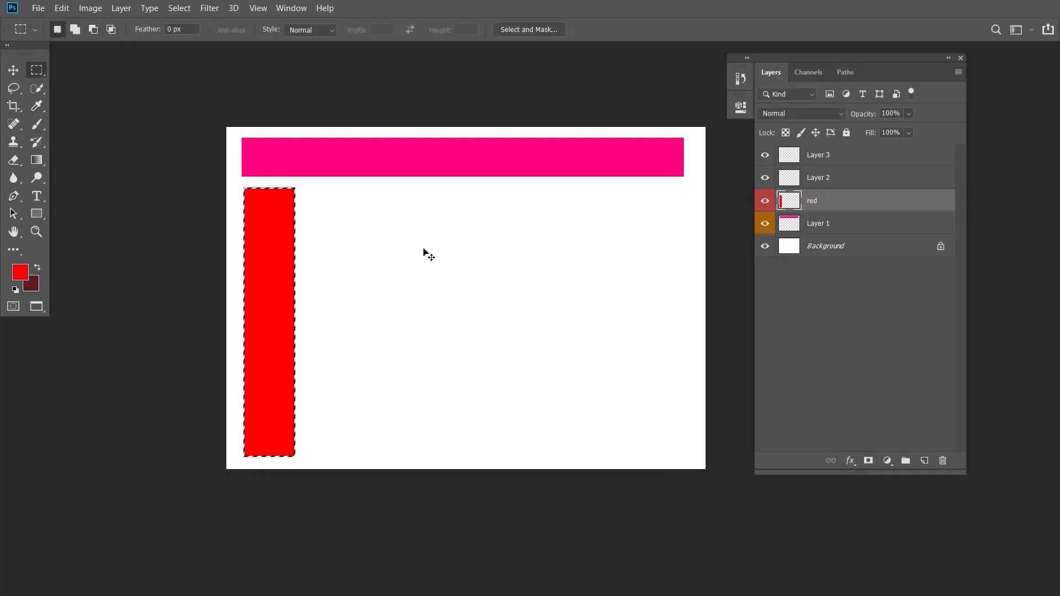
pyautogui.hotkey('ctrl', 'd')
pyautogui.press('v')
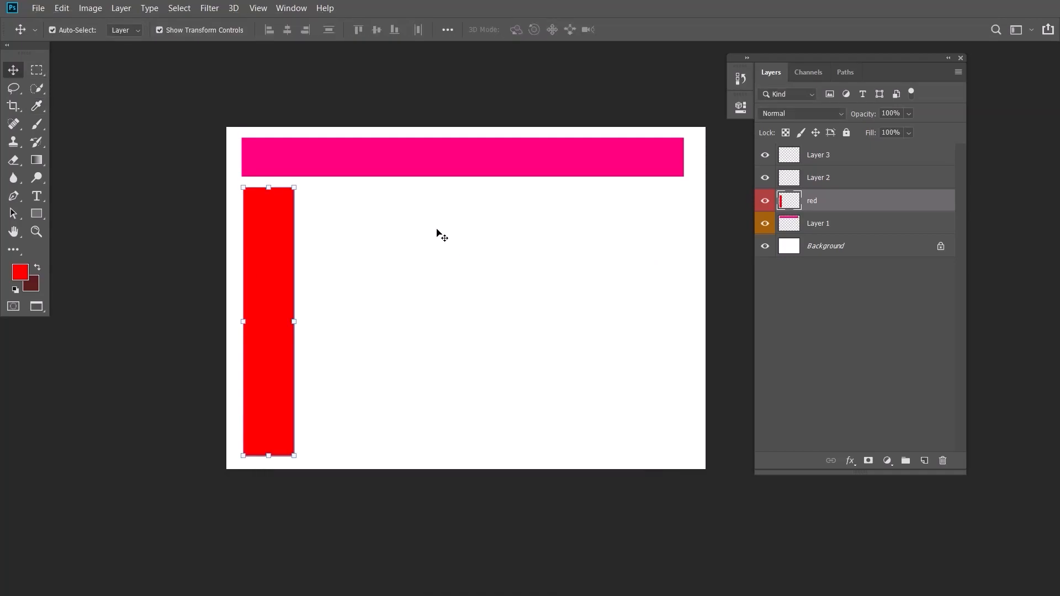
# - Delete the empty Layer 2 and Layer 3
pyautogui.click(823, 224)
pyautogui.click(827, 208)
pyautogui.click(830, 232)
pyautogui.click(844, 177)
pyautogui.click(934, 454)
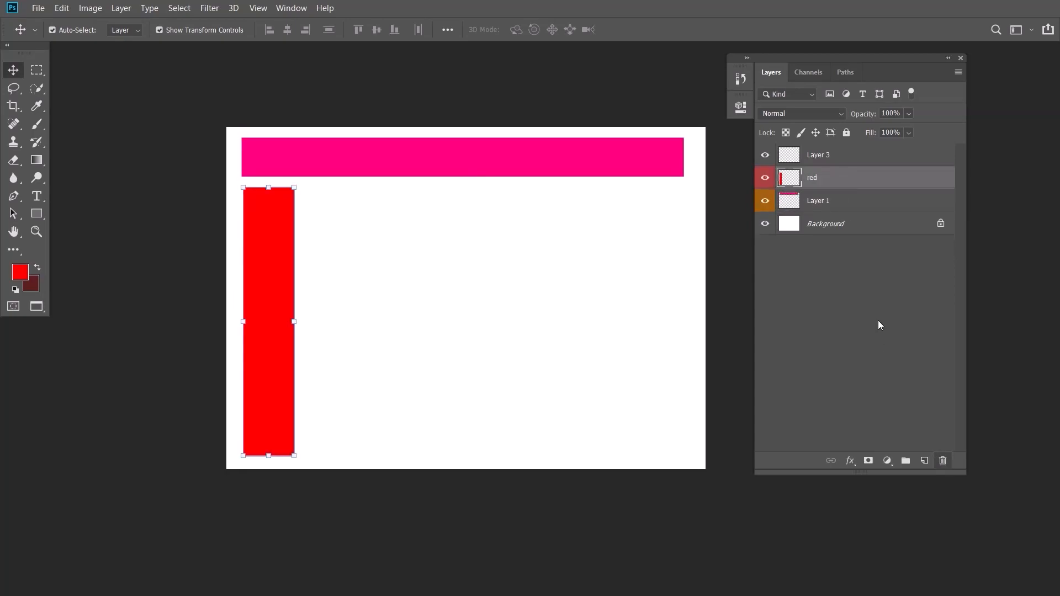
pyautogui.click(833, 159)
pyautogui.click(934, 454)
pyautogui.click(820, 177)
pyautogui.click(827, 163)
pyautogui.click(825, 200)
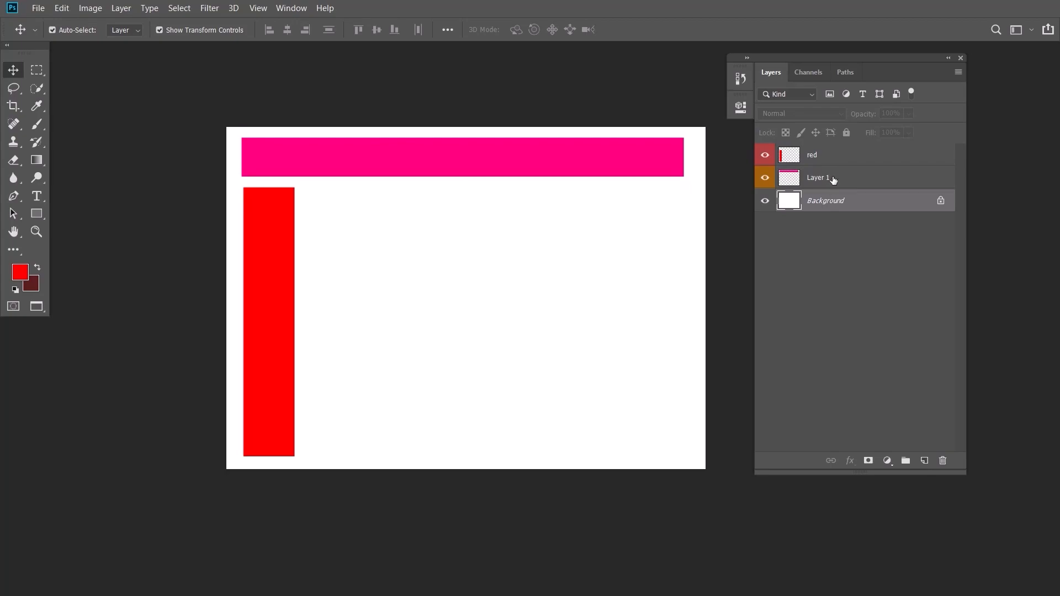
# - Move the pink strip down toward mid-canvas and the red bar up and to the right so that the two cross
pyautogui.click(833, 180)
pyautogui.moveTo(410, 161); pyautogui.dragTo(409, 214)
pyautogui.moveTo(279, 313); pyautogui.dragTo(283, 274)
pyautogui.moveTo(331, 213); pyautogui.dragTo(333, 266)
pyautogui.click(340, 196)
pyautogui.moveTo(275, 205); pyautogui.dragTo(302, 199)
pyautogui.moveTo(418, 260); pyautogui.dragTo(418, 276)
pyautogui.click(421, 215)
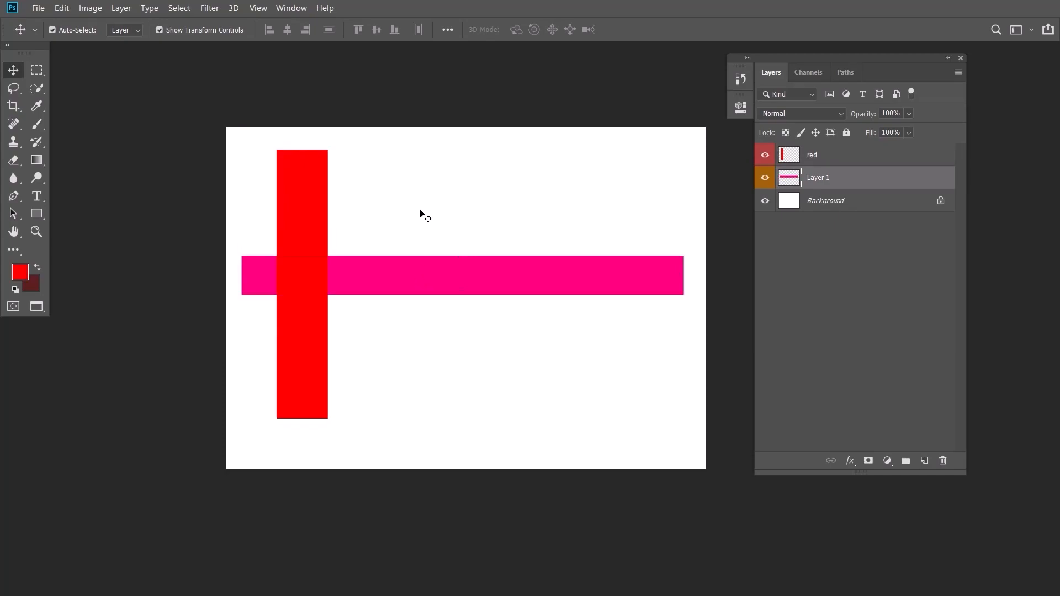
pyautogui.click(448, 279)
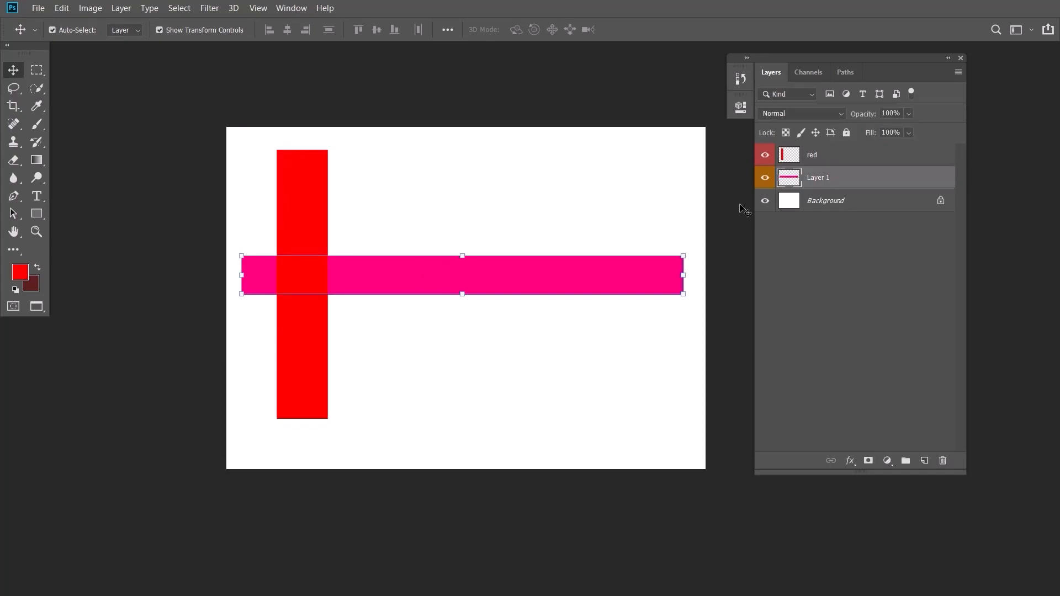
# - Place Layer 1 above the red layer and rename it as pink
pyautogui.moveTo(831, 184); pyautogui.dragTo(831, 155)
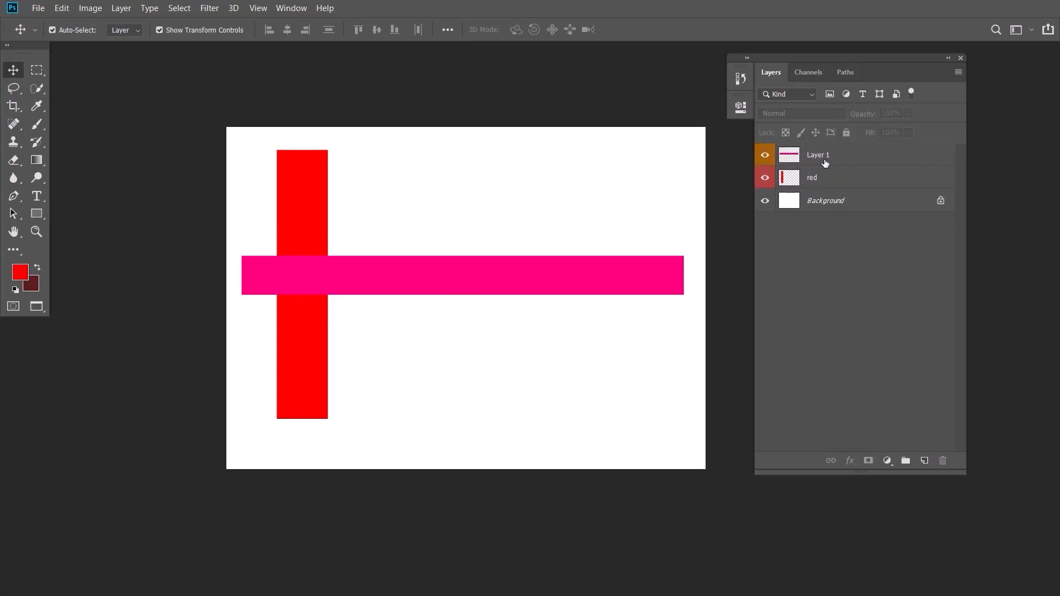
pyautogui.doubleClick(817, 156)
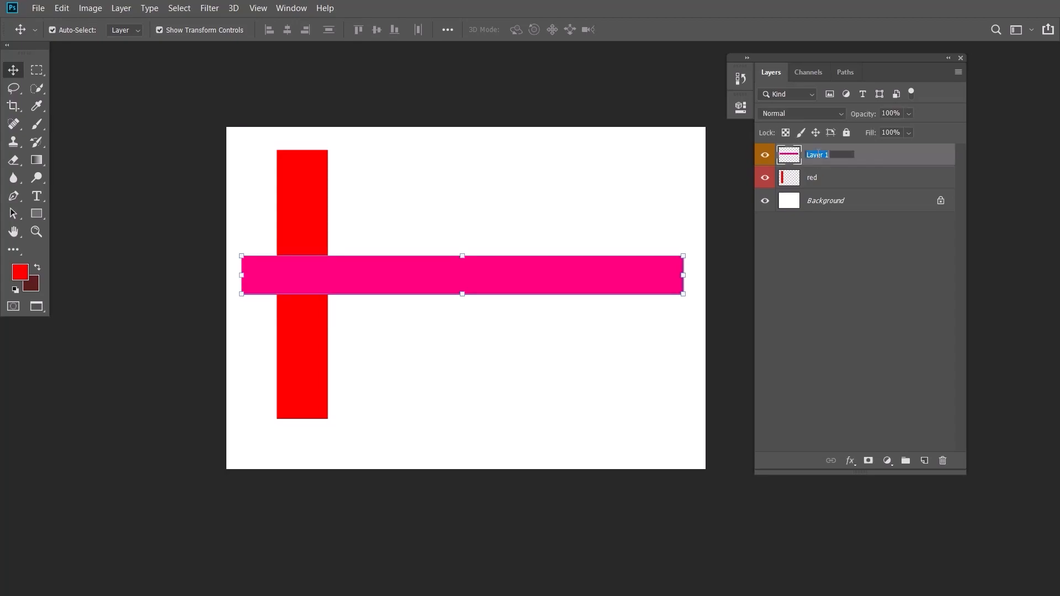
pyautogui.write('pink')
pyautogui.press('Return')
# - Place the red layer above the pink layer so the red bar covers the strip
pyautogui.click(831, 181)
pyautogui.moveTo(831, 181); pyautogui.dragTo(831, 150)
pyautogui.click(474, 243)
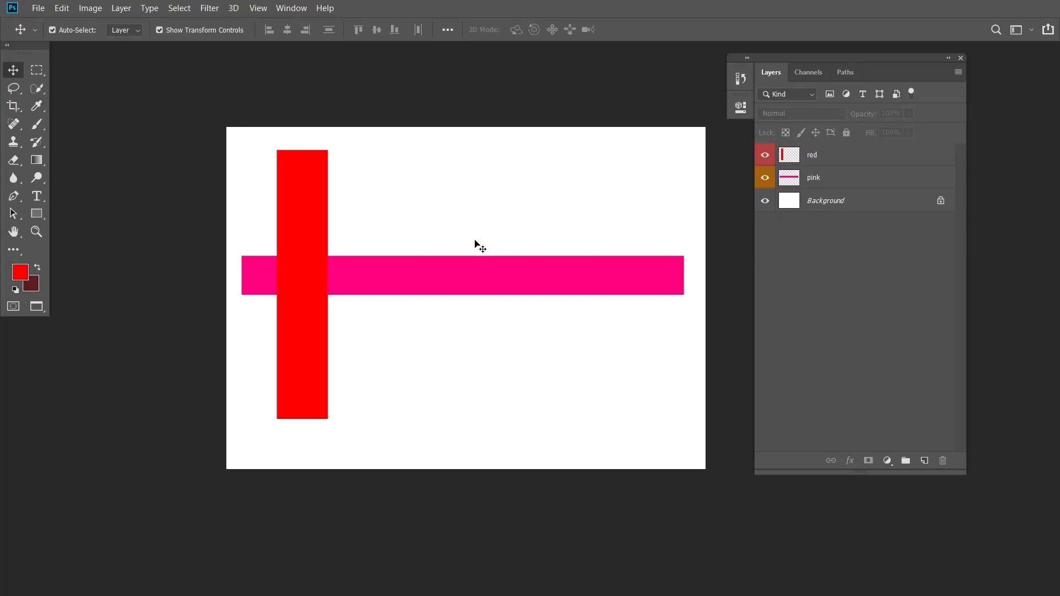
pyautogui.click(314, 257)
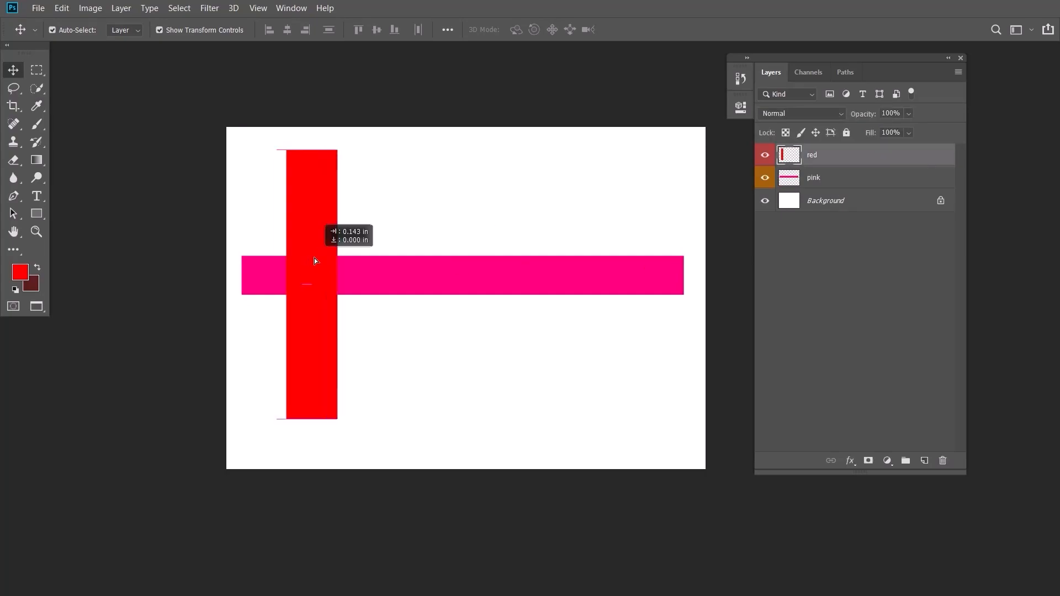
pyautogui.click(416, 235)
# - Send the red layer behind the pink layer and bring it forward again several times, ending with red on top
pyautogui.click(832, 156)
pyautogui.click(829, 180)
pyautogui.click(836, 165)
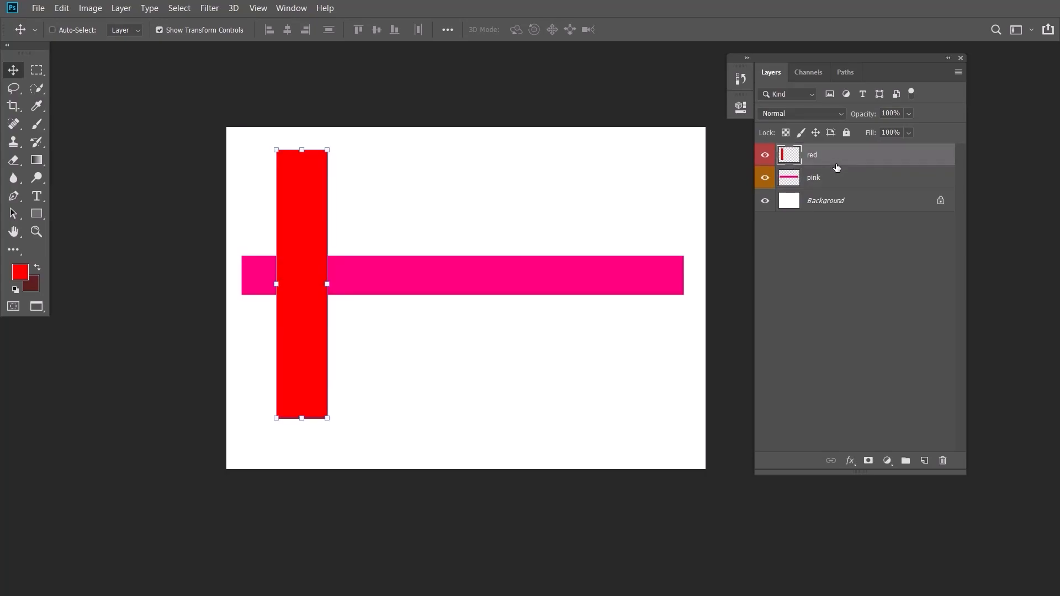
pyautogui.press('ctrl')
pyautogui.hotkey('ctrl', '[')
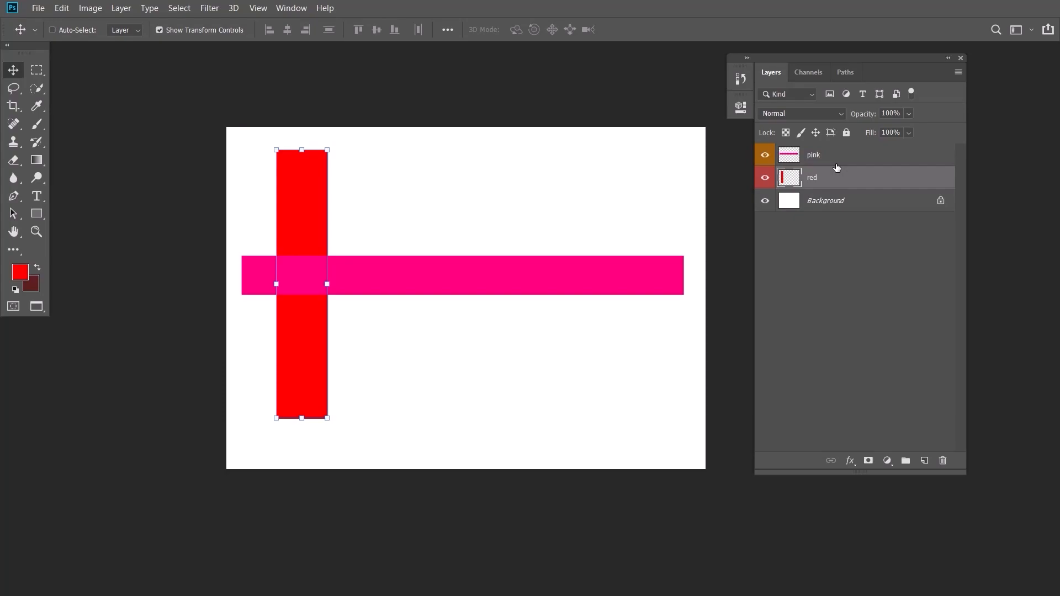
pyautogui.hotkey('ctrl', ']')
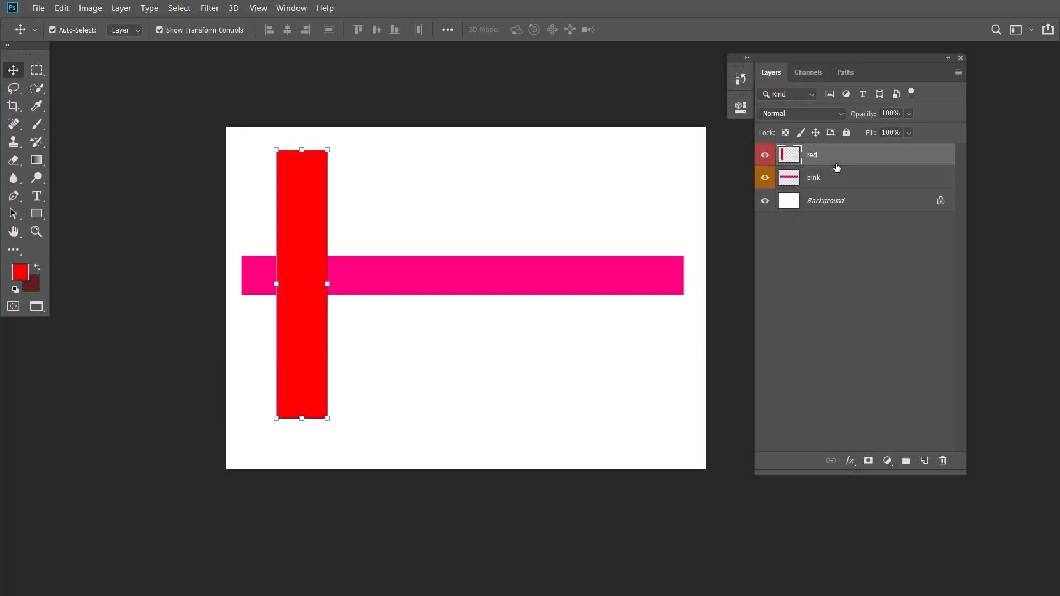
pyautogui.hotkey('ctrl', '[')
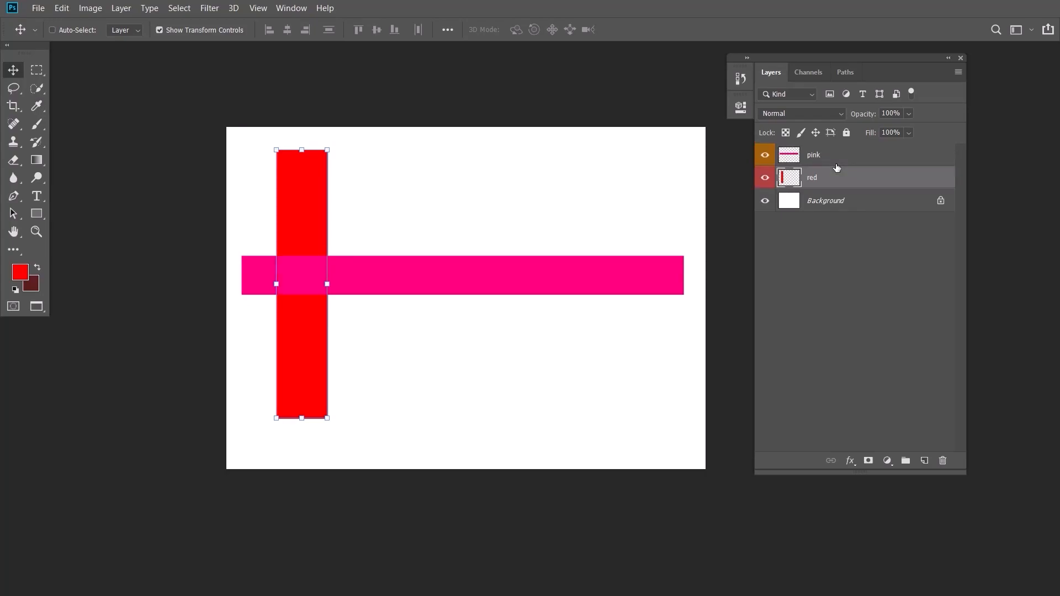
pyautogui.hotkey('ctrl', ']')
pyautogui.hotkey('ctrl', '[')
pyautogui.hotkey('ctrl', ']')
pyautogui.hotkey('ctrl', '[')
pyautogui.hotkey('ctrl', ']')
pyautogui.hotkey('ctrl', '[')
pyautogui.hotkey('ctrl', ']')
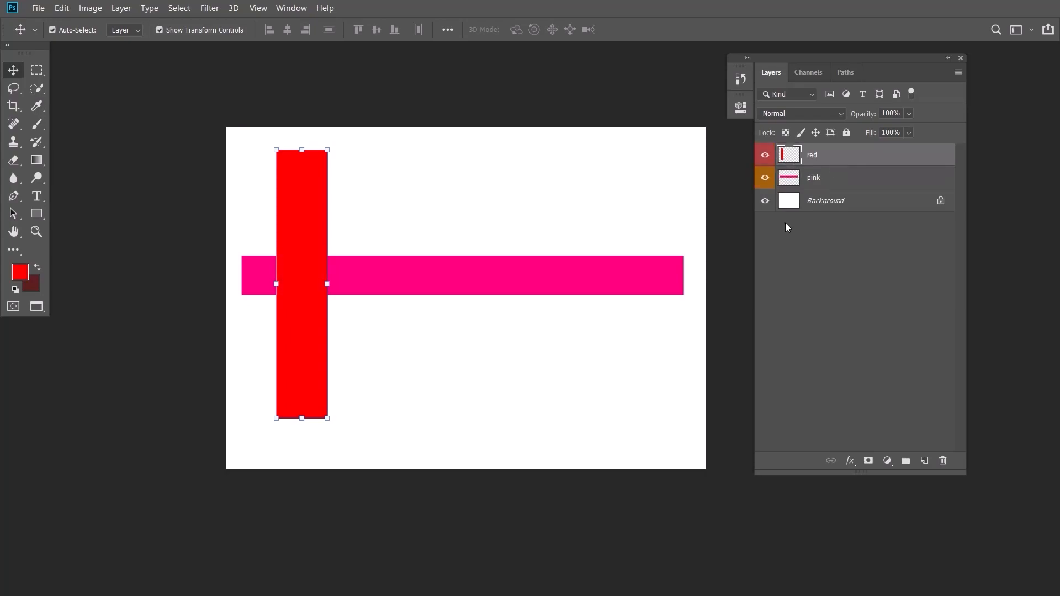
# - Make the red layer active and shift the floating Layers panel slightly lower
pyautogui.click(394, 205)
pyautogui.moveTo(308, 223); pyautogui.dragTo(307, 223)
pyautogui.click(836, 174)
pyautogui.click(833, 160)
pyautogui.click(828, 180)
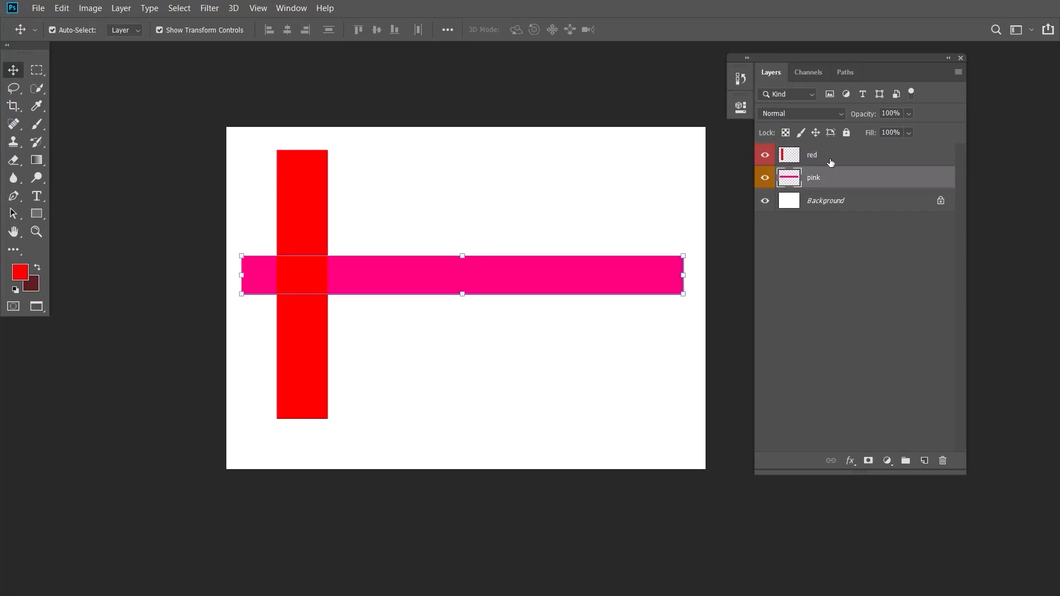
pyautogui.click(832, 156)
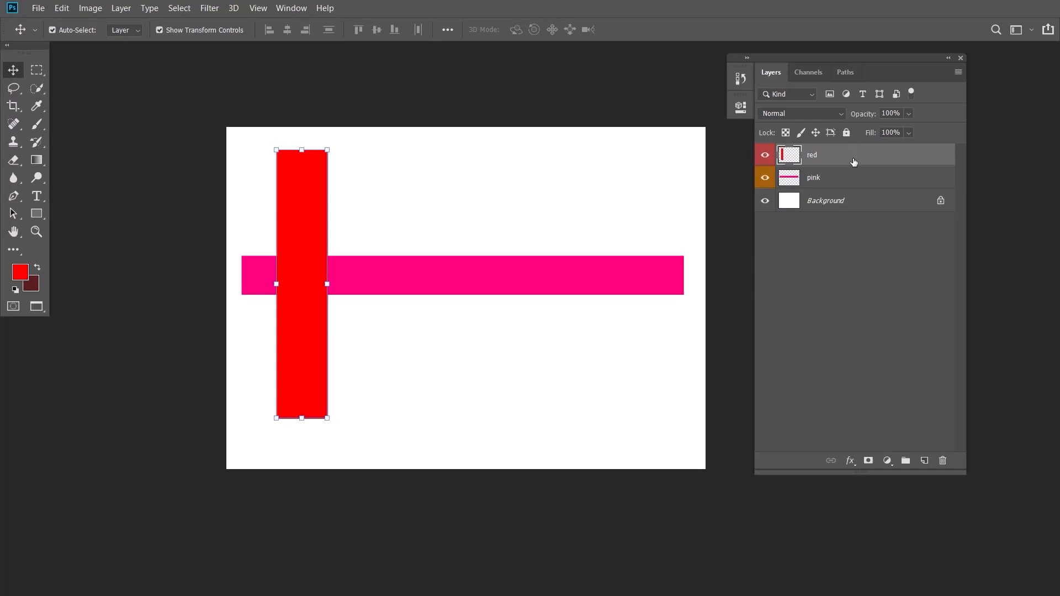
pyautogui.moveTo(882, 74); pyautogui.dragTo(876, 97)
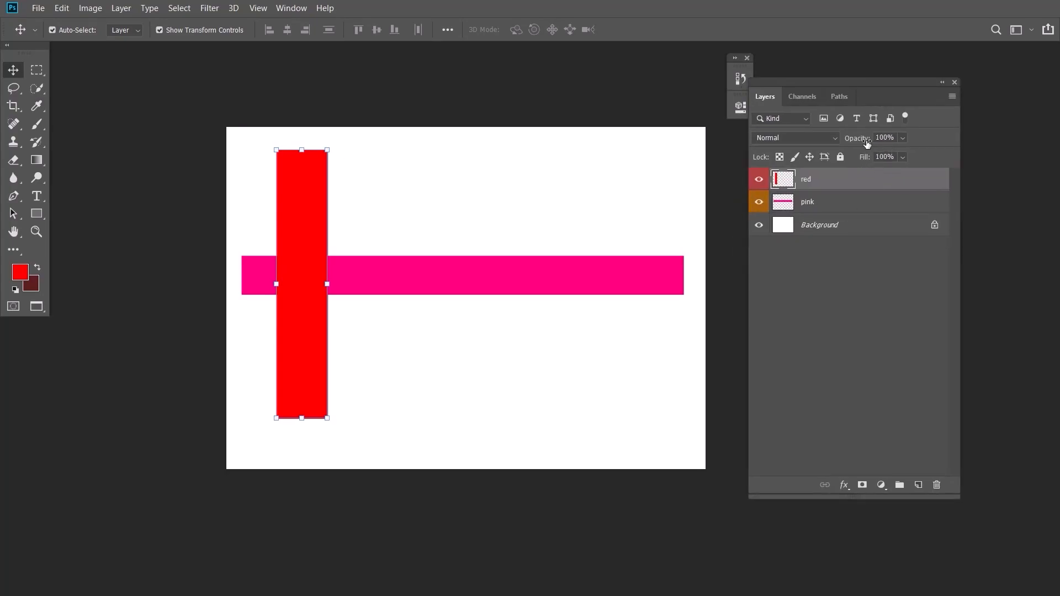
# - Preview blend modes such as Lighter Color on the pink layer, keeping Normal
pyautogui.click(857, 225)
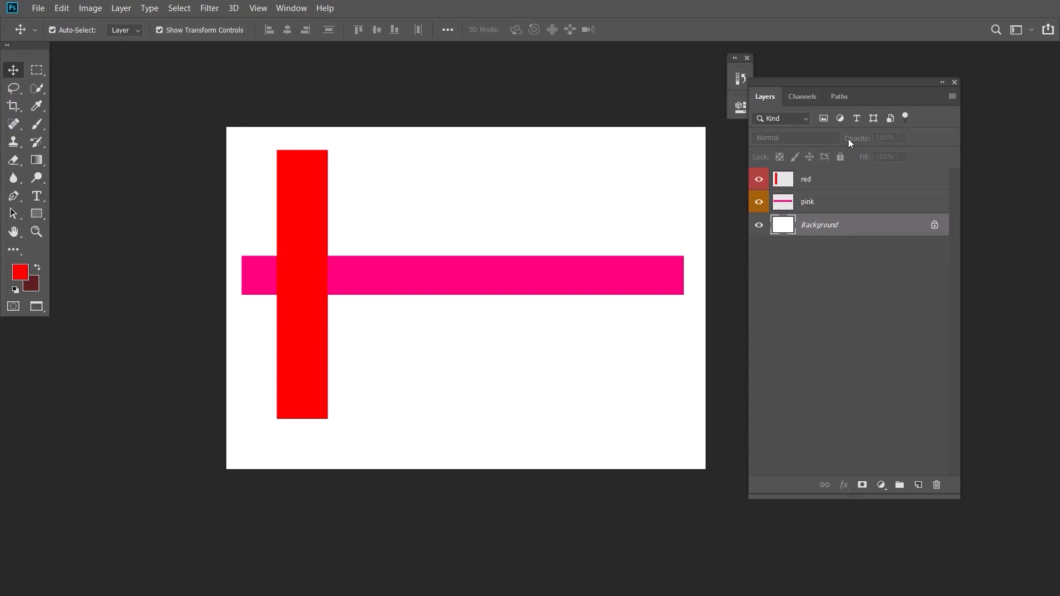
pyautogui.click(827, 205)
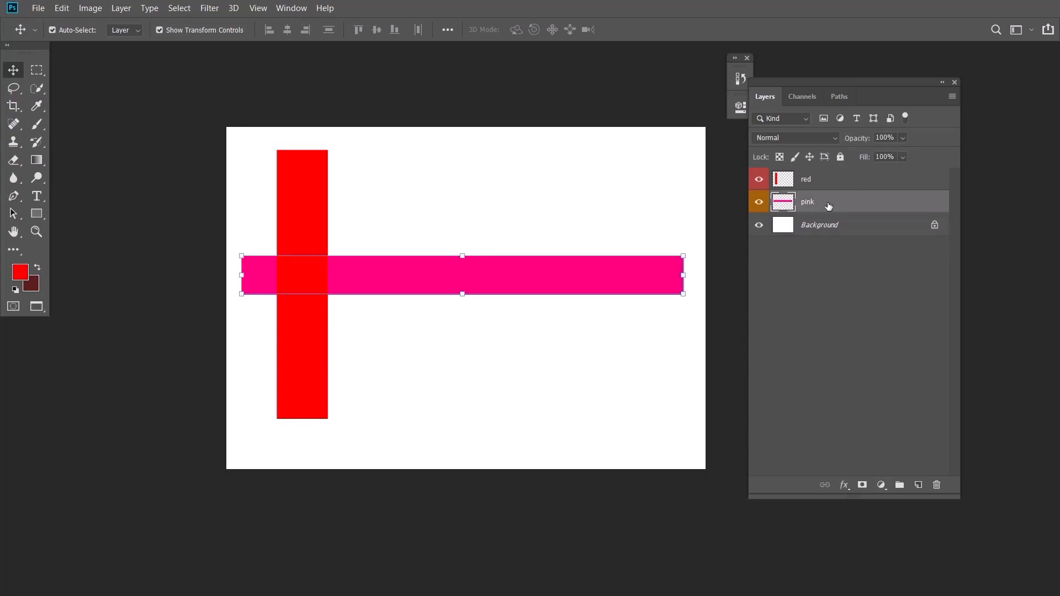
pyautogui.click(826, 140)
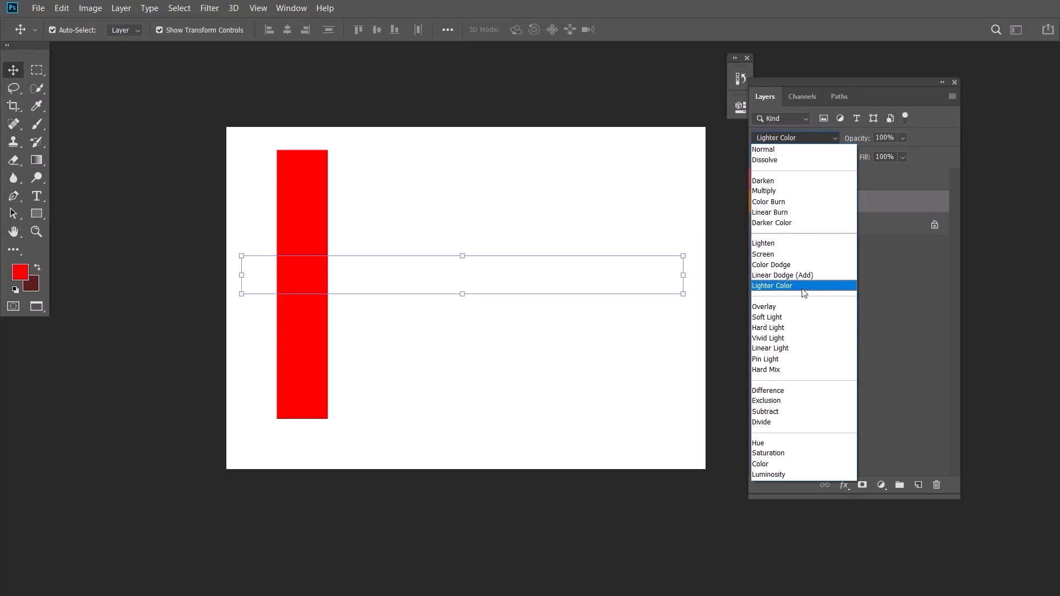
pyautogui.click(896, 193)
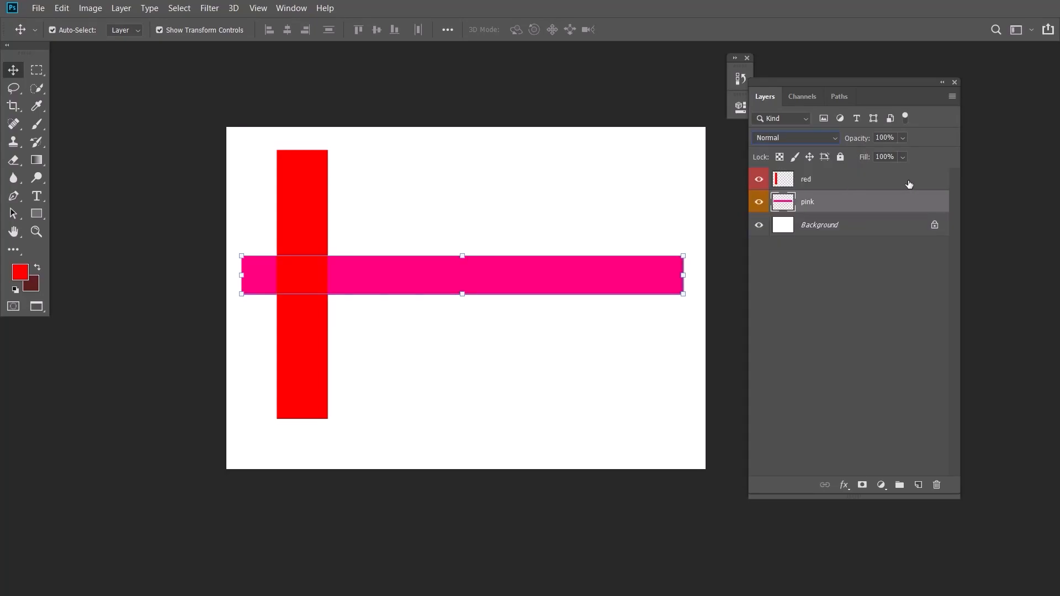
# - Try adjusting the pink layer's opacity, keep it at 100%, and make the red layer active
pyautogui.moveTo(859, 140); pyautogui.dragTo(975, 148)
pyautogui.click(852, 142)
pyautogui.click(821, 185)
pyautogui.click(821, 193)
pyautogui.click(822, 179)
pyautogui.click(449, 183)
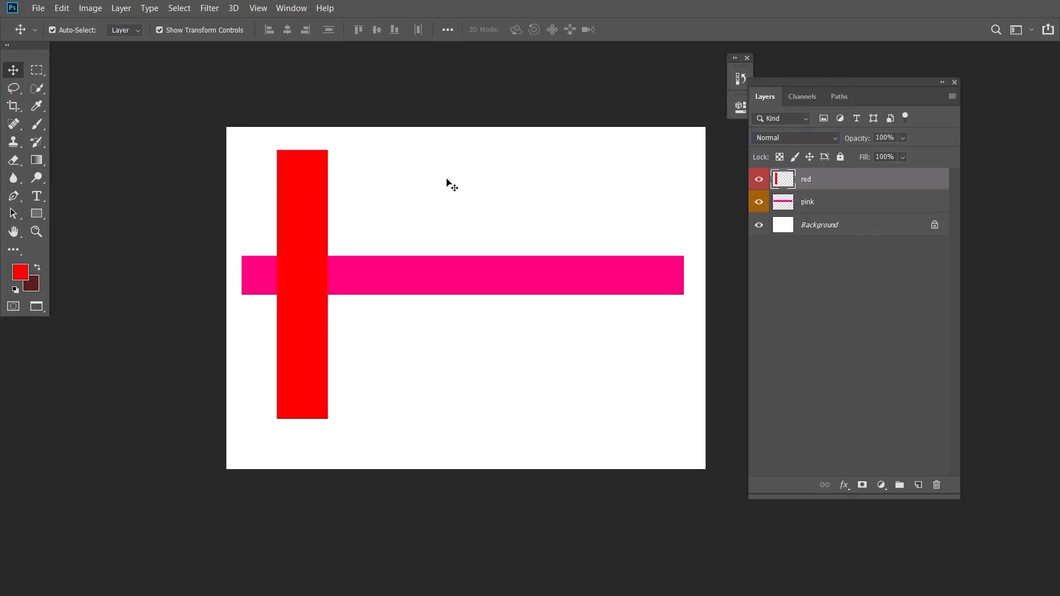
# - Create a new layer above the red layer and draw single rectangular marquee selections above and below the pink bar, each replacing the last
pyautogui.click(36, 71)
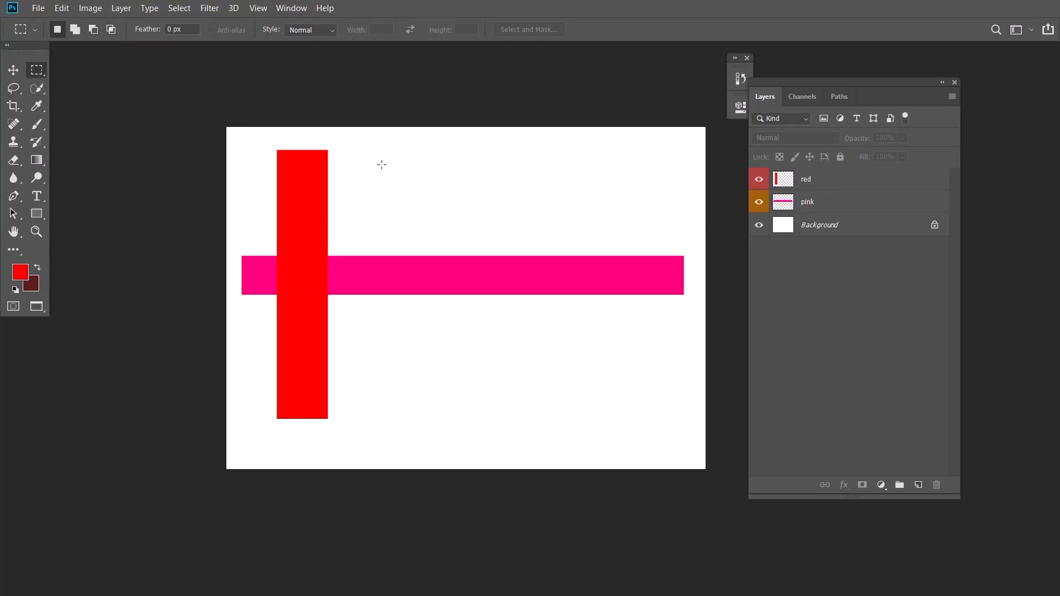
pyautogui.click(918, 484)
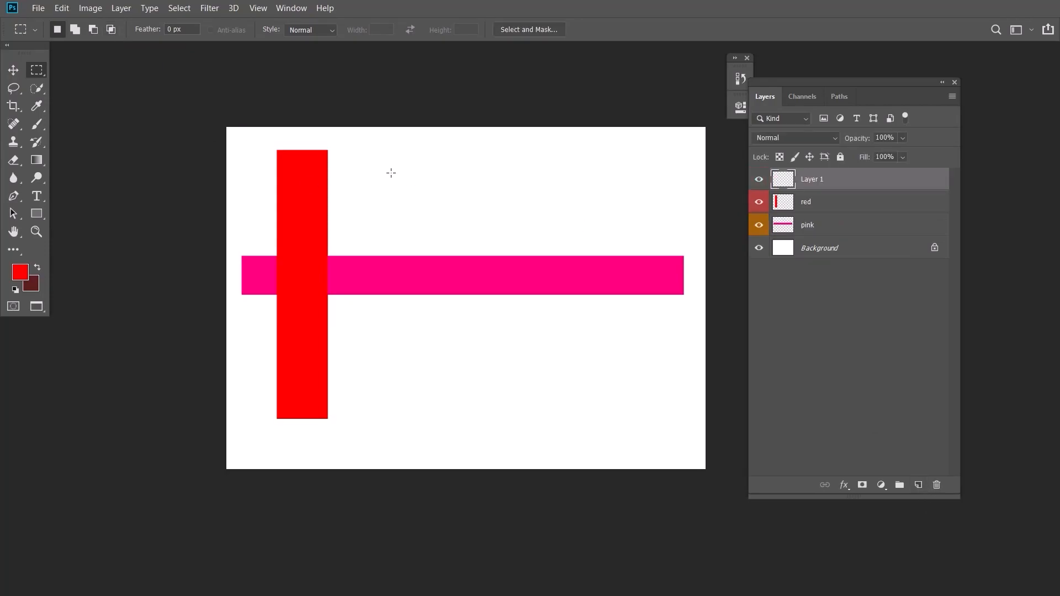
pyautogui.moveTo(367, 142); pyautogui.dragTo(588, 230)
pyautogui.moveTo(347, 316); pyautogui.dragTo(481, 421)
pyautogui.moveTo(347, 149); pyautogui.dragTo(515, 249)
pyautogui.moveTo(347, 310); pyautogui.dragTo(488, 400)
pyautogui.moveTo(489, 192); pyautogui.dragTo(558, 241)
pyautogui.moveTo(346, 138); pyautogui.dragTo(505, 230)
# - Add five more rectangles to the selection, making two rows of three above and below the pink bar
pyautogui.click(75, 29)
pyautogui.moveTo(339, 308); pyautogui.dragTo(504, 408)
pyautogui.moveTo(517, 141); pyautogui.dragTo(574, 229)
pyautogui.moveTo(586, 144); pyautogui.dragTo(633, 232)
pyautogui.moveTo(527, 309); pyautogui.dragTo(574, 417)
pyautogui.moveTo(592, 307); pyautogui.dragTo(664, 431)
# - Make dark red the foreground color, fill the six selected rectangles on Layer 1, deselect, and shift the shapes slightly down
pyautogui.click(37, 267)
pyautogui.click(38, 267)
pyautogui.click(38, 267)
pyautogui.press('x')
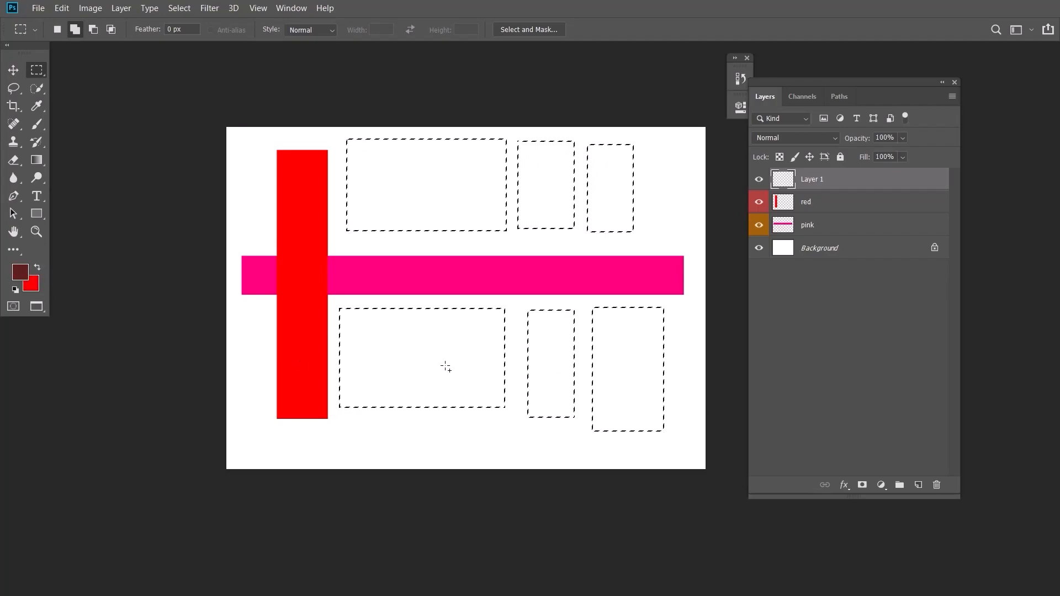
pyautogui.hotkey('alt', 'BackSpace')
pyautogui.hotkey('ctrl', 'd')
pyautogui.press('v')
pyautogui.moveTo(451, 205)
pyautogui.mouseDown()
pyautogui.moveTo(451, 187)
pyautogui.moveTo(454, 197)
pyautogui.mouseUp()
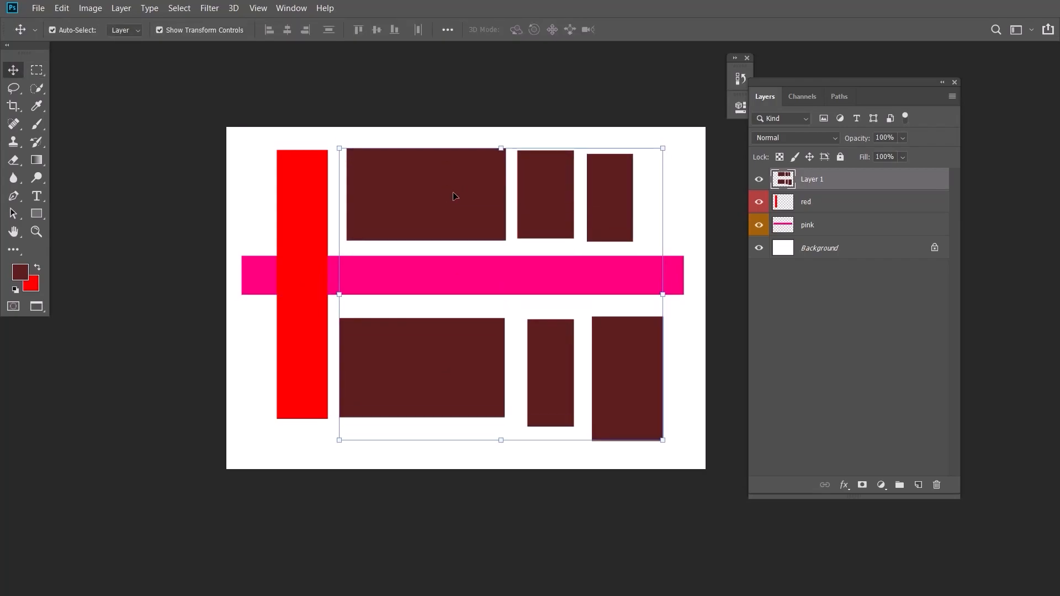
# - Hide Layer 1 and the red and pink layers so only the white background shows
pyautogui.click(240, 150)
pyautogui.moveTo(242, 134); pyautogui.dragTo(653, 430)
pyautogui.click(694, 386)
pyautogui.moveTo(760, 180); pyautogui.dragTo(762, 224)
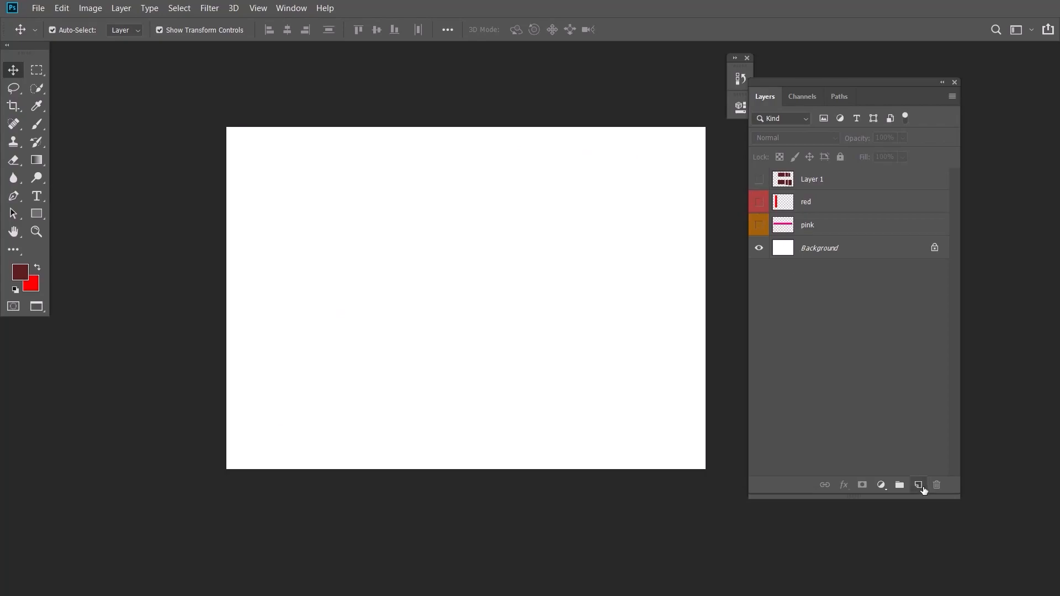
# - Create a new layer and marquee-select two separate rectangles side by side in the upper half of the canvas
pyautogui.click(919, 485)
pyautogui.click(36, 70)
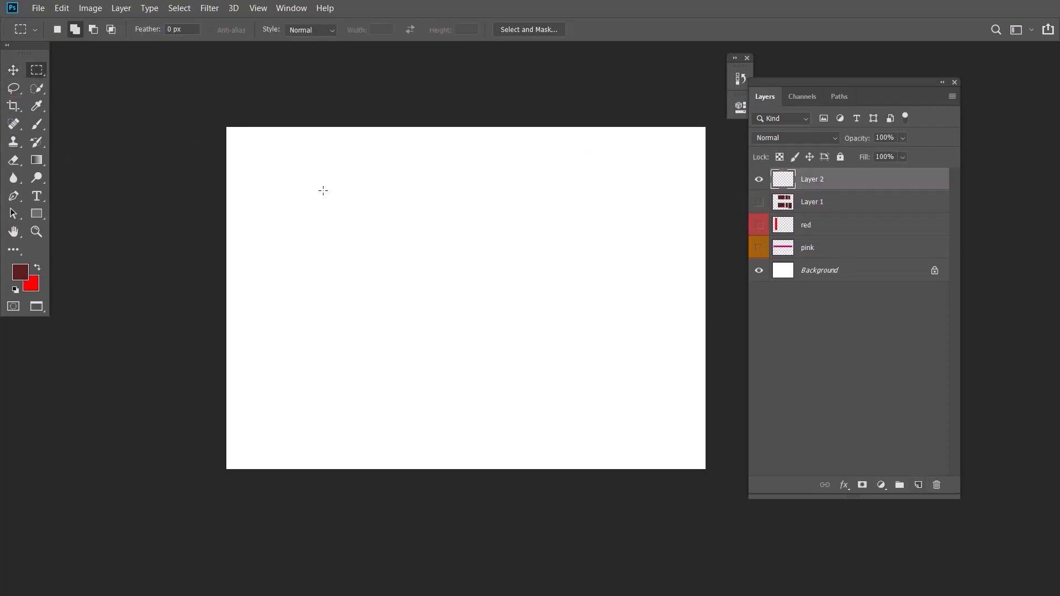
pyautogui.moveTo(257, 147); pyautogui.dragTo(411, 294)
pyautogui.moveTo(429, 168); pyautogui.dragTo(569, 296)
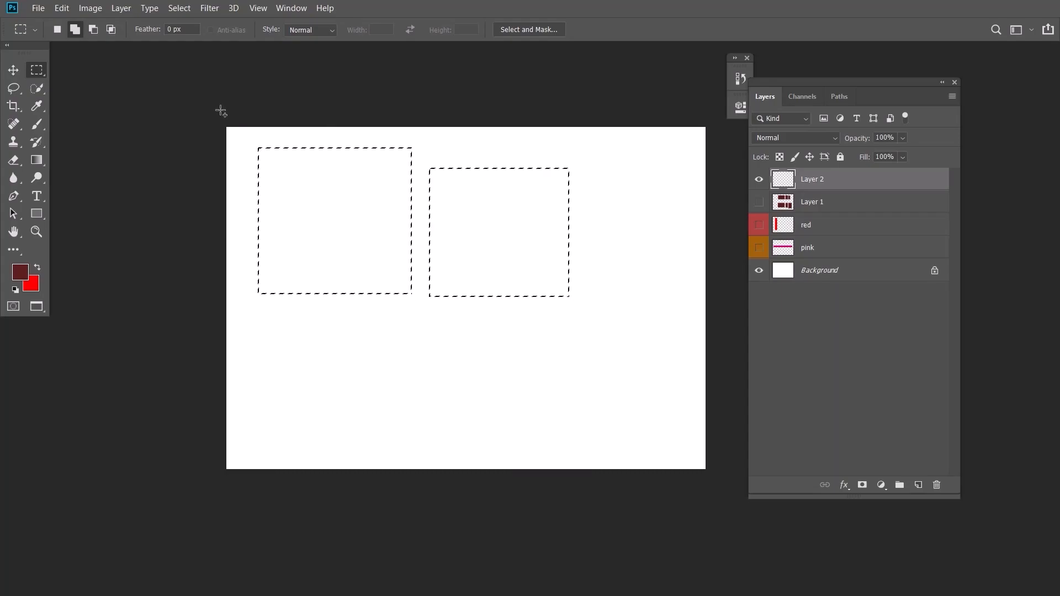
# - Subtract rectangular areas from the two selections, cutting away their facing lower corners and their outer upper corners
pyautogui.click(94, 31)
pyautogui.moveTo(451, 317); pyautogui.dragTo(473, 331)
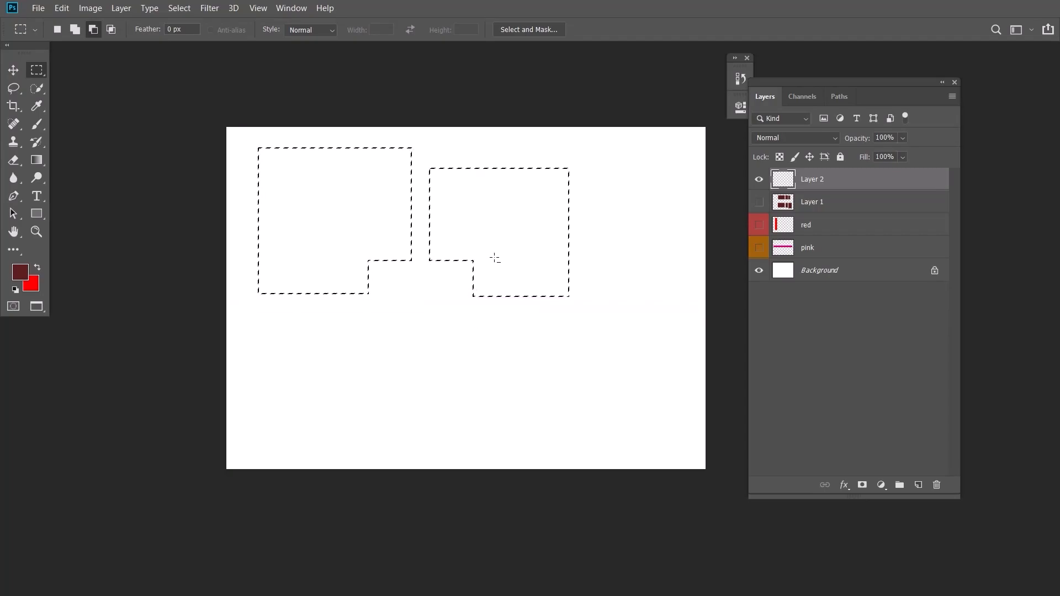
pyautogui.moveTo(473, 153); pyautogui.dragTo(574, 212)
pyautogui.moveTo(233, 132); pyautogui.dragTo(317, 213)
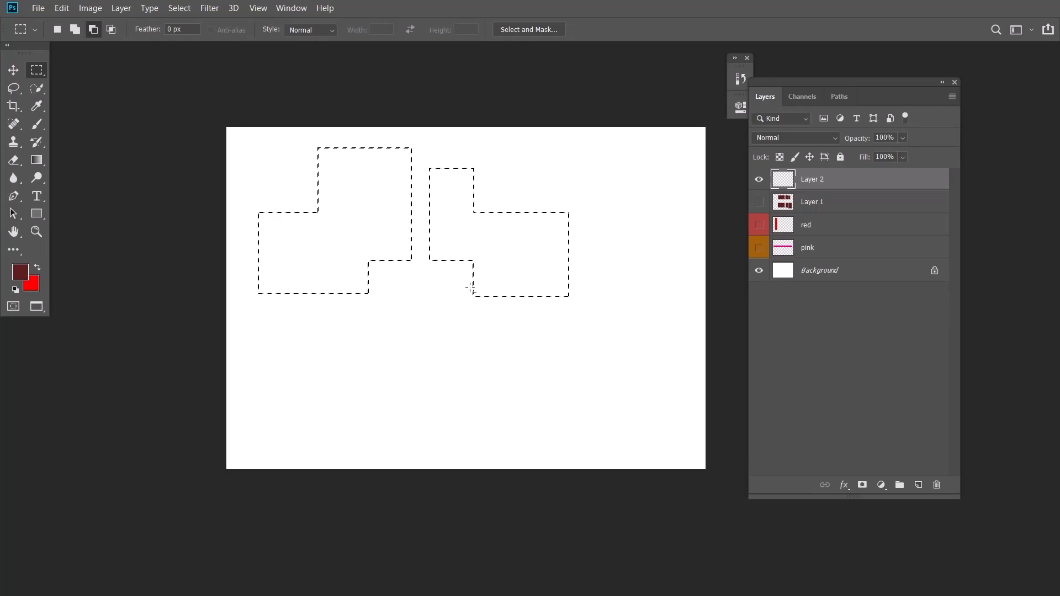
# - Replace the notched selections with a new rectangle and add four more, including a wide thin one near the canvas's upper edge
pyautogui.click(418, 363)
pyautogui.hotkey('ctrl', 'alt', 'z')
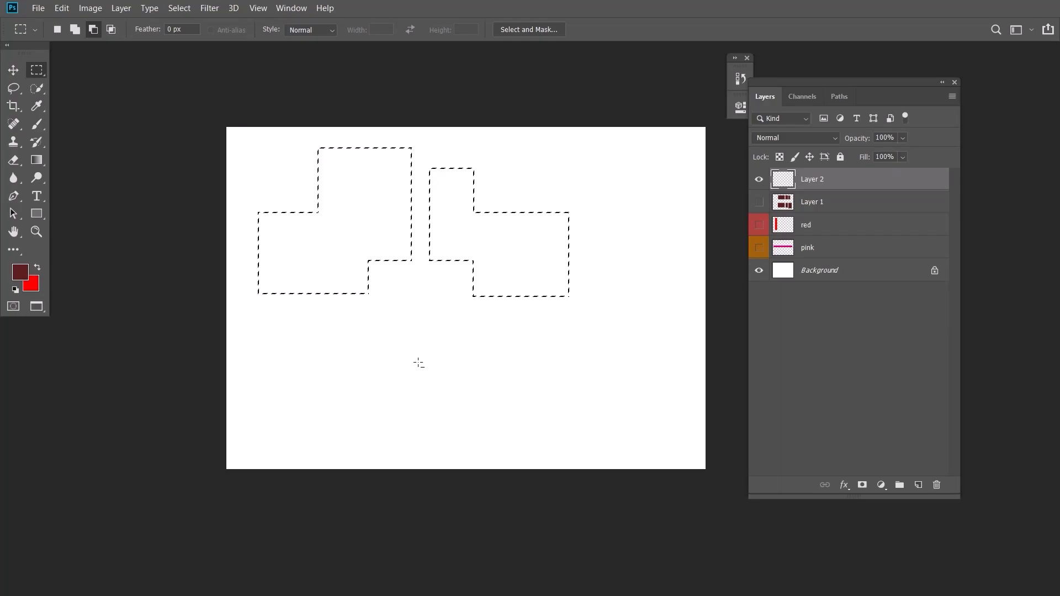
pyautogui.click(418, 363)
pyautogui.moveTo(313, 188); pyautogui.dragTo(434, 293)
pyautogui.click(75, 30)
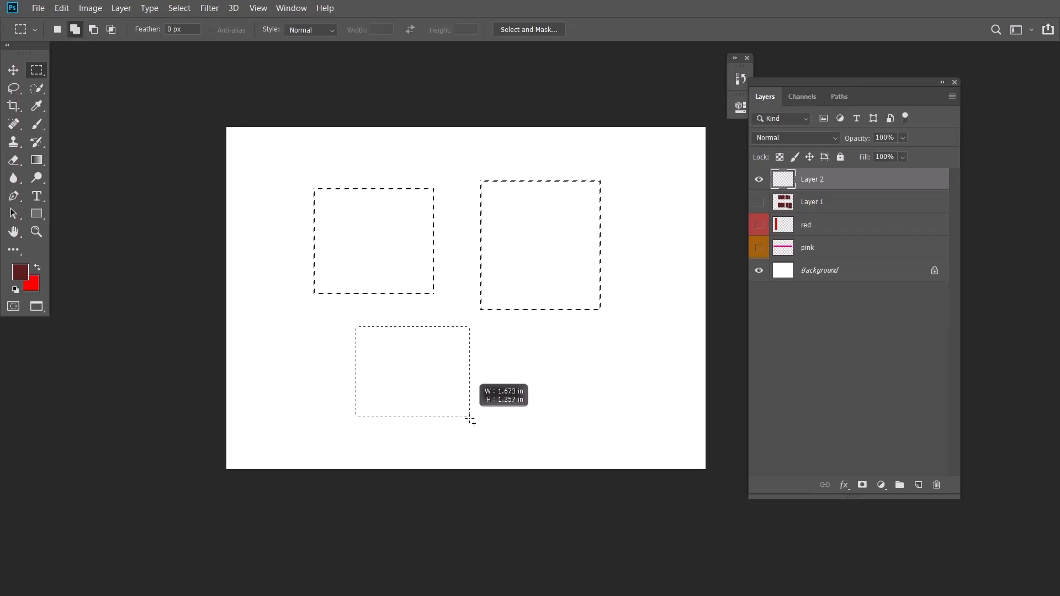
pyautogui.moveTo(364, 142); pyautogui.dragTo(530, 170)
pyautogui.moveTo(489, 331); pyautogui.dragTo(615, 434)
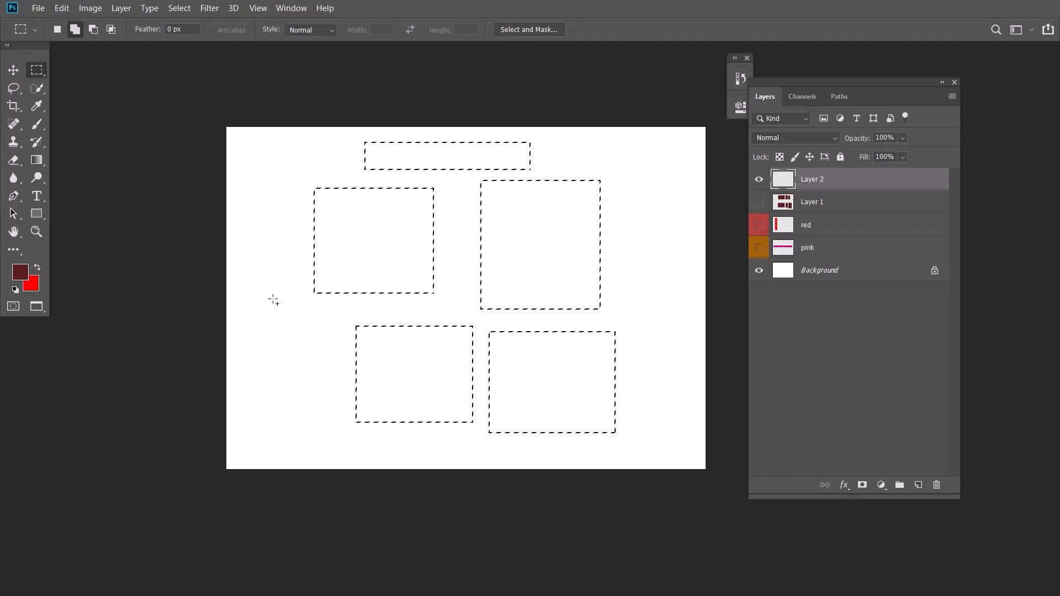
# - Try intersecting the selection with smaller rectangles drawn inside the existing ones, and return the marquee to new-selection mode
pyautogui.moveTo(454, 322); pyautogui.dragTo(473, 320)
pyautogui.click(111, 29)
pyautogui.moveTo(365, 248); pyautogui.dragTo(416, 280)
pyautogui.moveTo(510, 352); pyautogui.dragTo(536, 378)
pyautogui.click(61, 33)
# - Hide Layer 2, show Layer 1 and the red and pink layers again, and inspect the edges of the dark red shapes up close
pyautogui.click(759, 179)
pyautogui.moveTo(759, 202); pyautogui.dragTo(760, 244)
pyautogui.scroll(4, 564, 253)
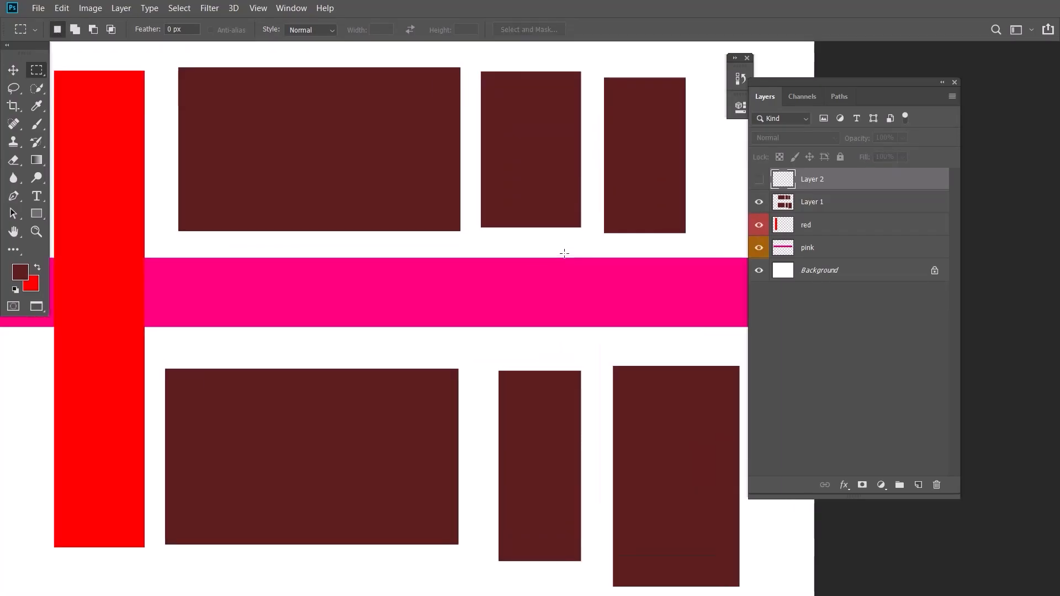
pyautogui.moveTo(561, 229); pyautogui.dragTo(464, 317)
pyautogui.scroll(4, 473, 338)
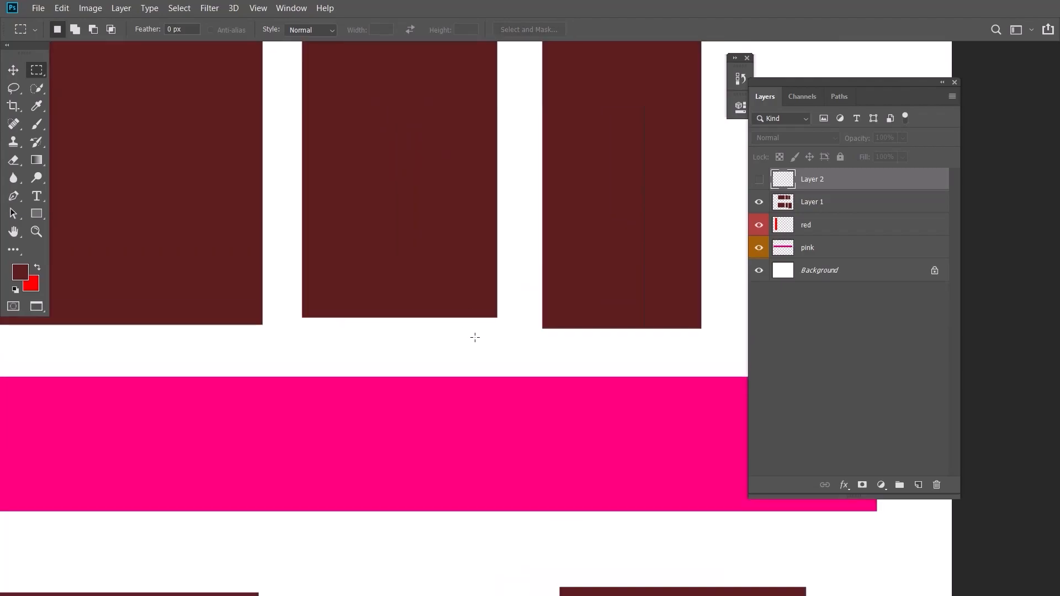
pyautogui.scroll(-2, 518, 299)
pyautogui.scroll(2, 518, 299)
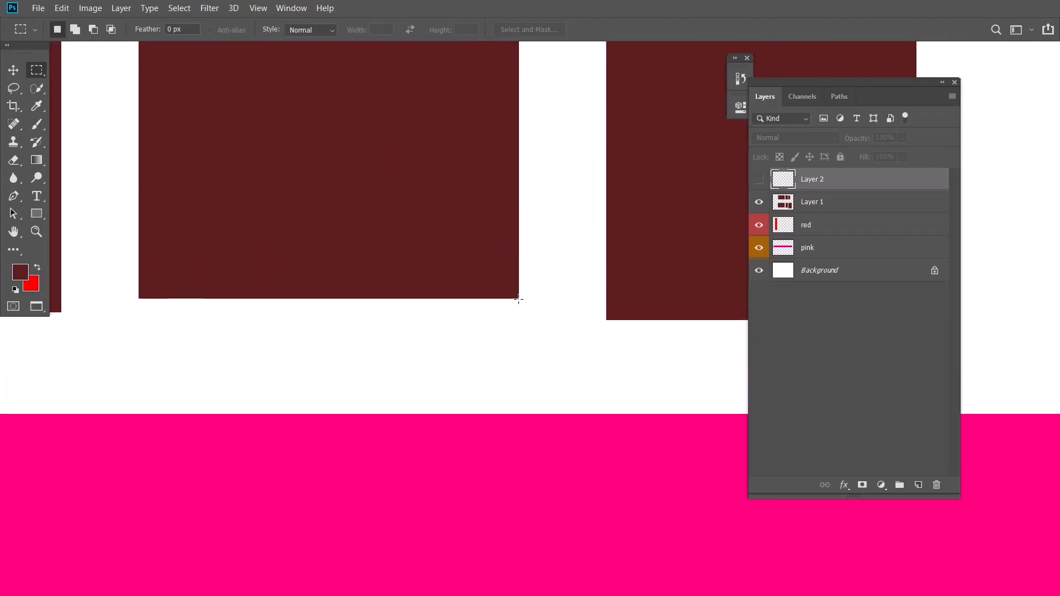
pyautogui.scroll(-4, 518, 299)
pyautogui.scroll(-4, 518, 300)
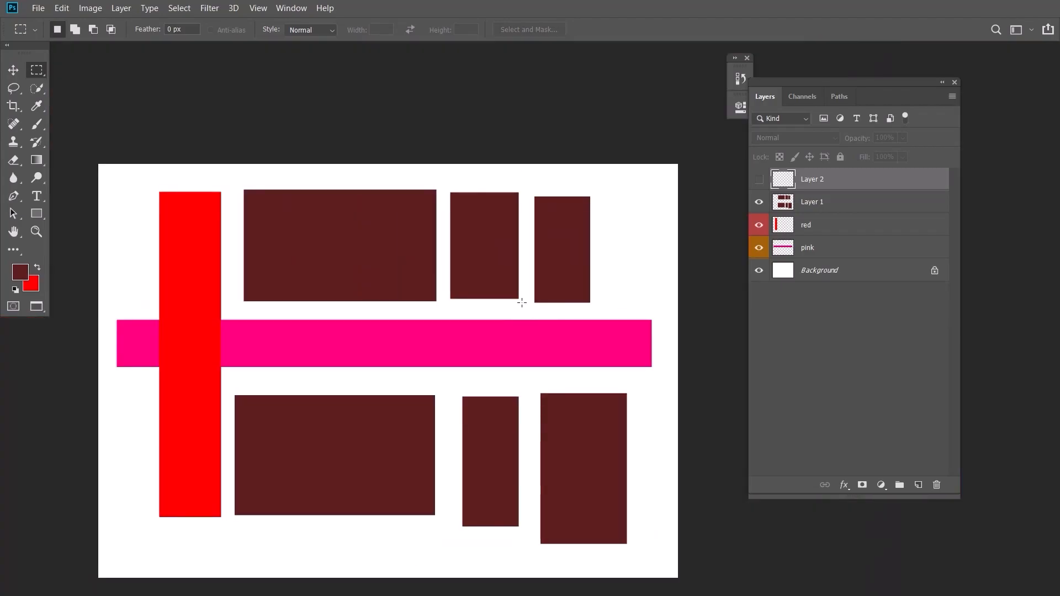
# - Select Layer 1, red and pink together and delete them, along with the empty Layer 2
pyautogui.press('v')
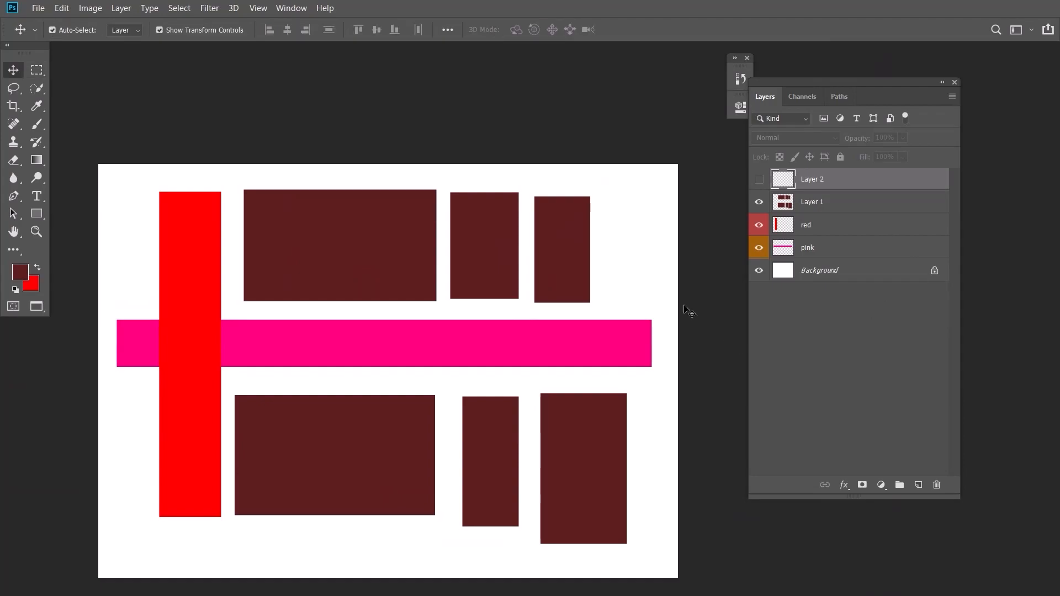
pyautogui.moveTo(478, 346); pyautogui.dragTo(480, 291)
pyautogui.moveTo(162, 116); pyautogui.dragTo(690, 515)
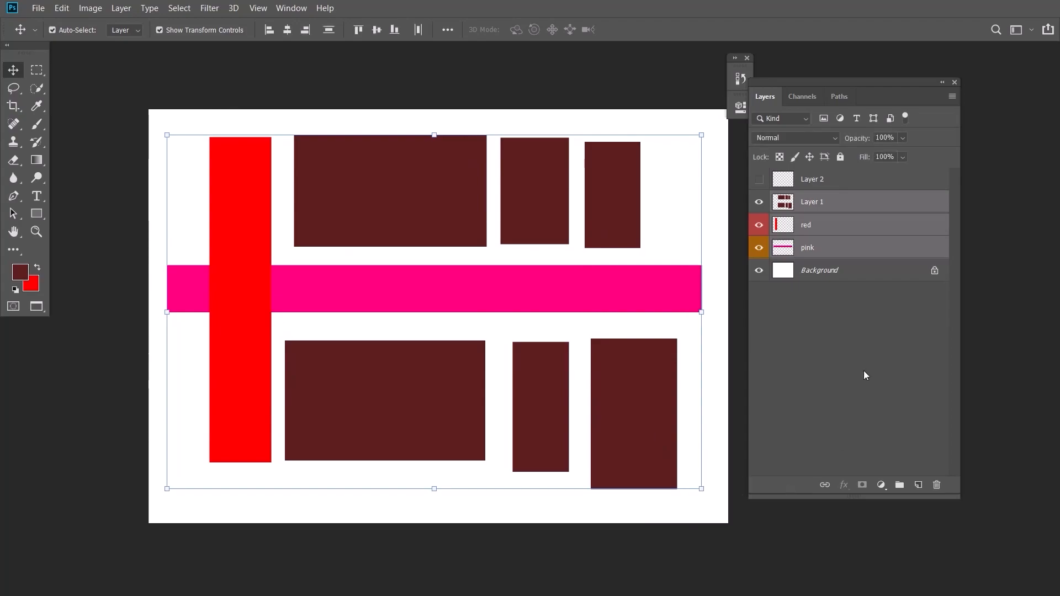
pyautogui.click(936, 484)
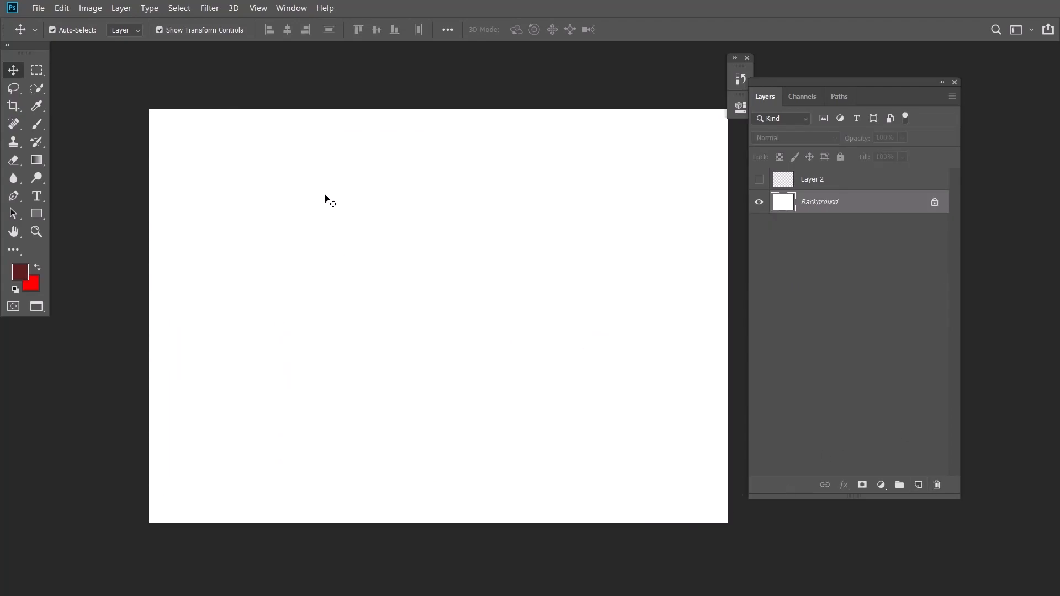
pyautogui.click(936, 484)
# - Create a new layer, marquee-select a tall rectangle near the canvas's left side with 0 px feather, and fill it dark red
pyautogui.click(917, 485)
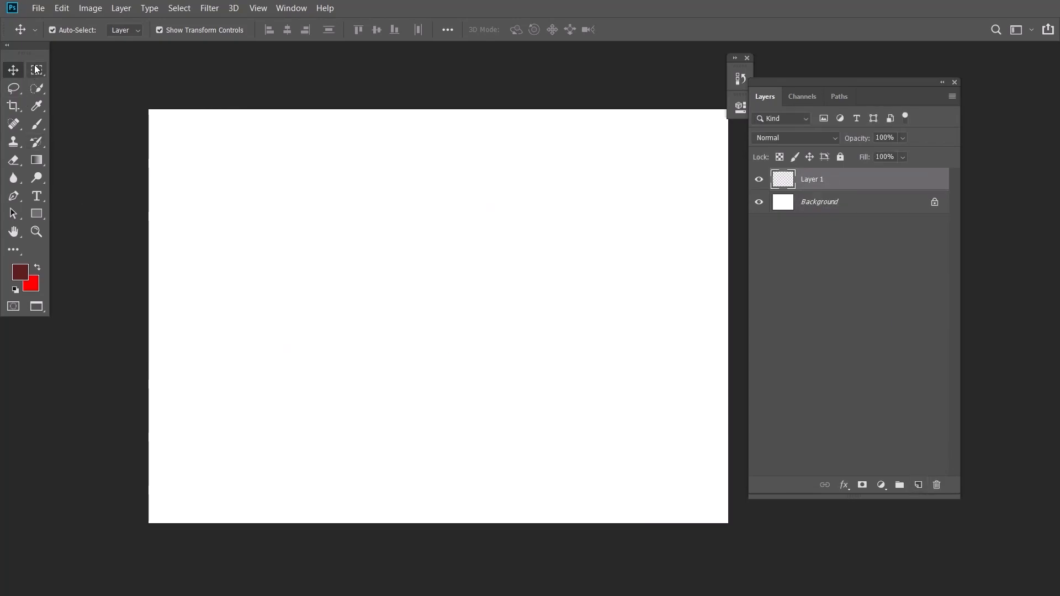
pyautogui.click(36, 70)
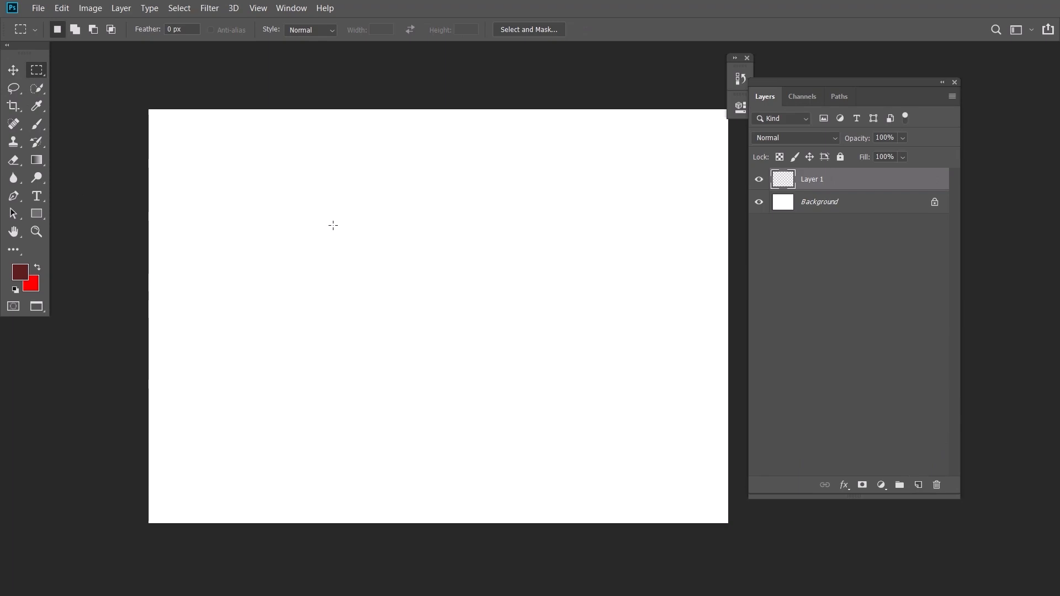
pyautogui.click(148, 35)
pyautogui.moveTo(301, 198); pyautogui.dragTo(481, 337)
pyautogui.moveTo(191, 147); pyautogui.dragTo(296, 420)
pyautogui.hotkey('alt', 'BackSpace')
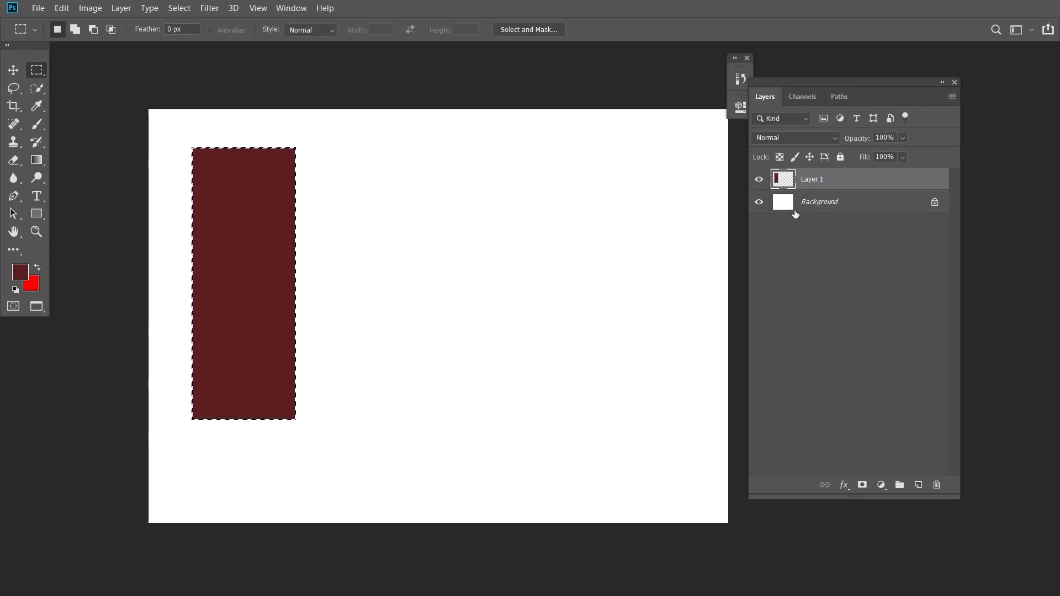
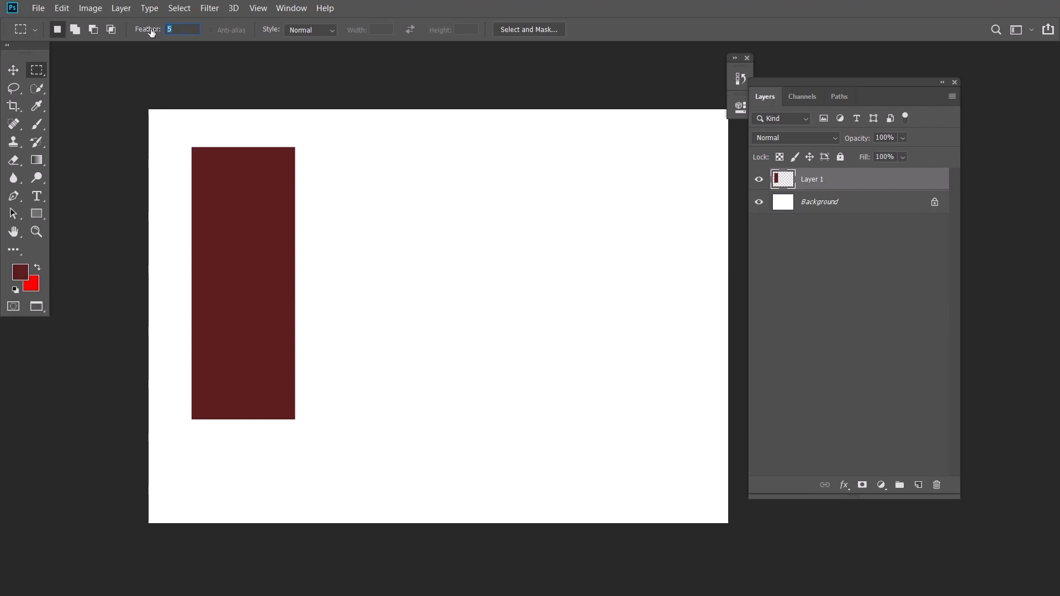
# - Set the marquee feather to 5 px and select a tall rectangle just right of the dark red one
pyautogui.press('Return')
pyautogui.moveTo(323, 147); pyautogui.dragTo(421, 423)
pyautogui.scroll(4, 312, 147)
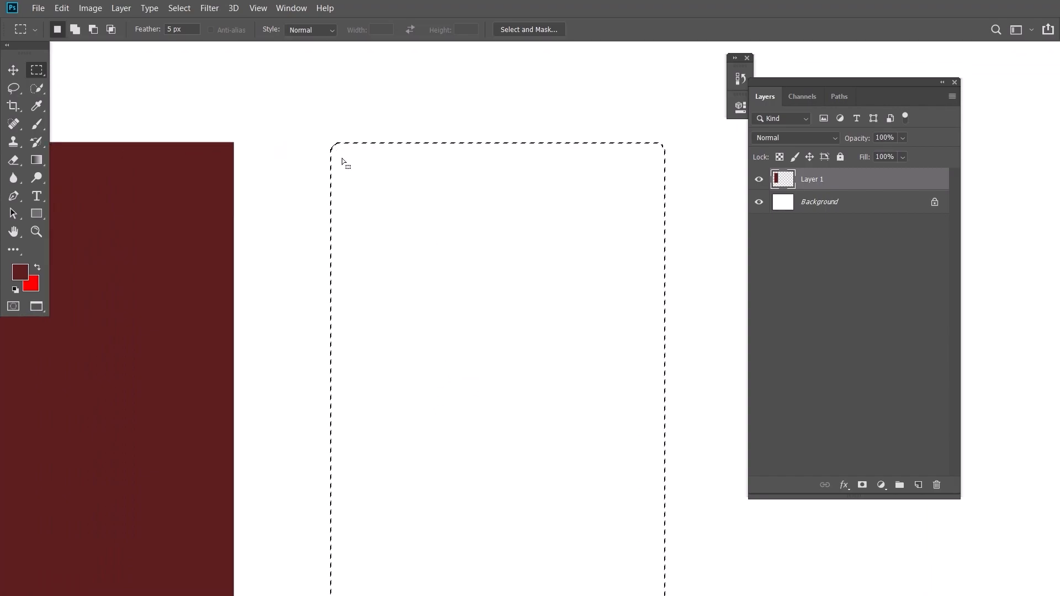
pyautogui.scroll(-3, 376, 181)
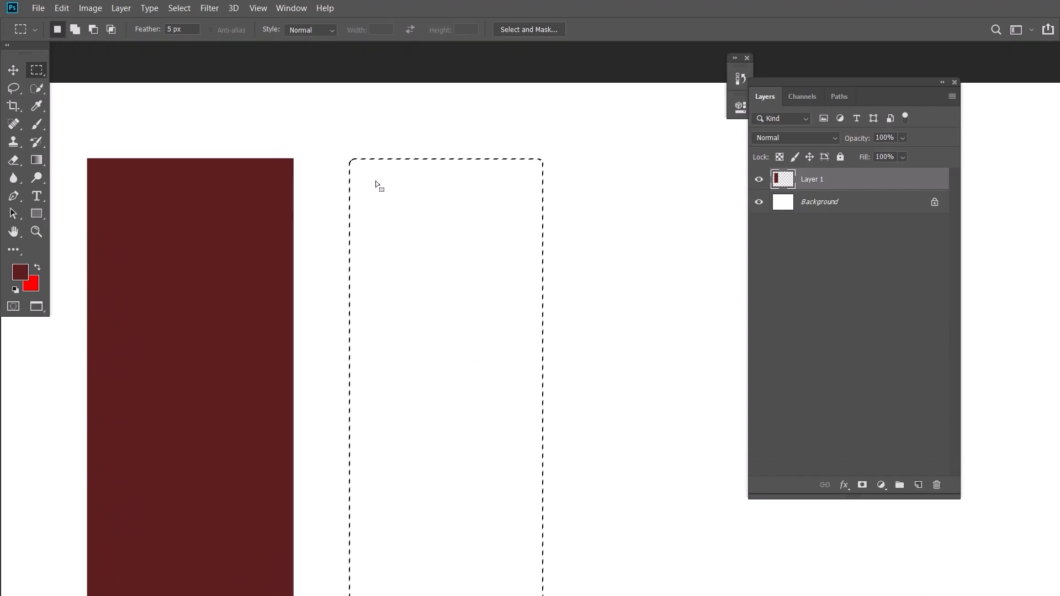
# - Fill the 5 px feathered selection with dark red on a new layer and deselect
pyautogui.click(912, 492)
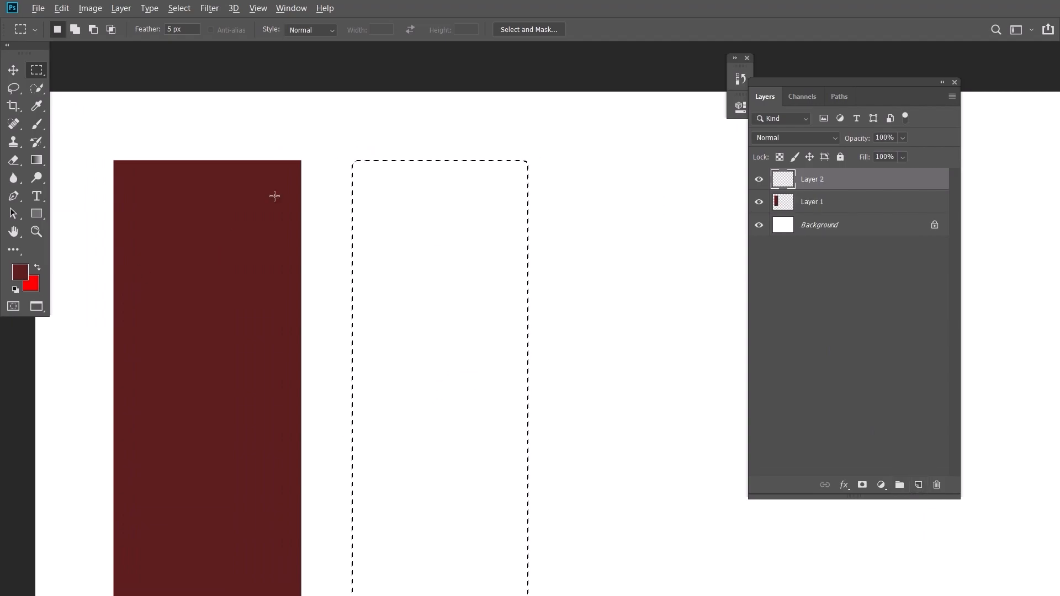
pyautogui.hotkey('alt', 'BackSpace')
pyautogui.hotkey('ctrl', 'd')
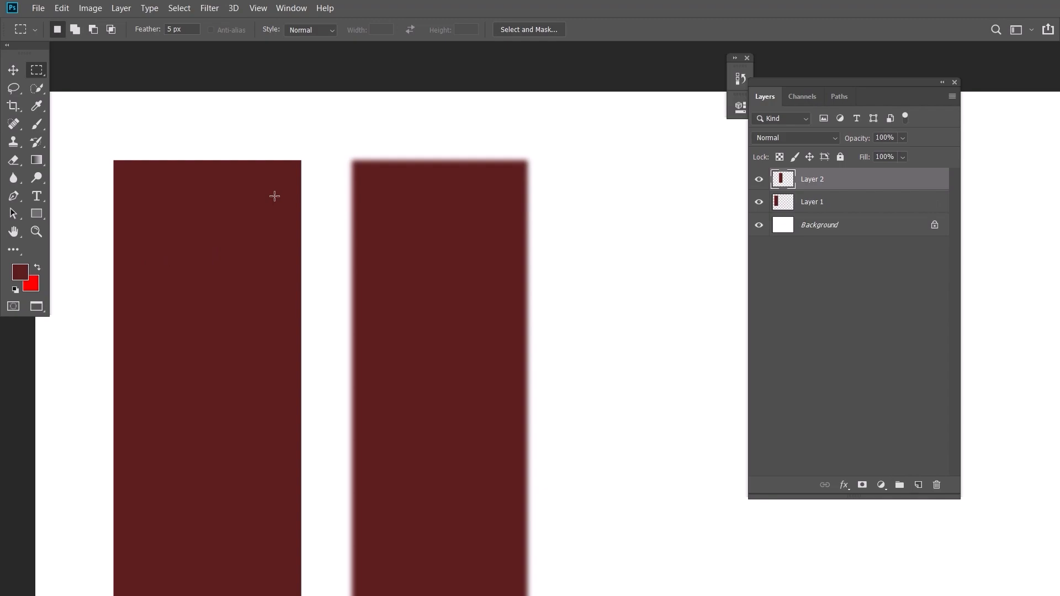
# - Compare the edges of the unfeathered and the 5 px feathered rectangle up close
pyautogui.press('v')
pyautogui.click(257, 132)
pyautogui.scroll(2, 274, 149)
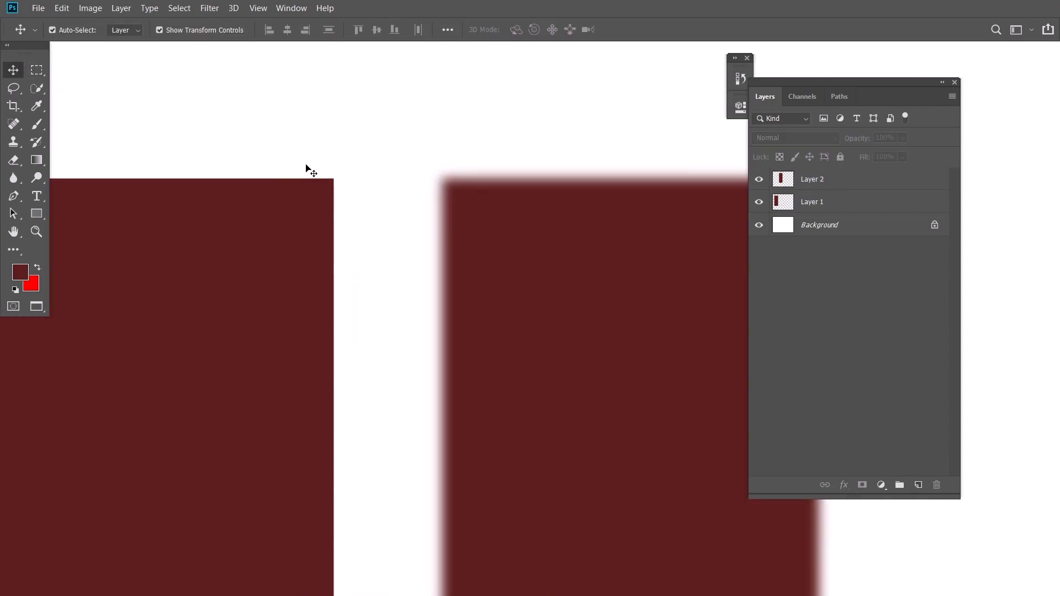
pyautogui.scroll(-1, 329, 216)
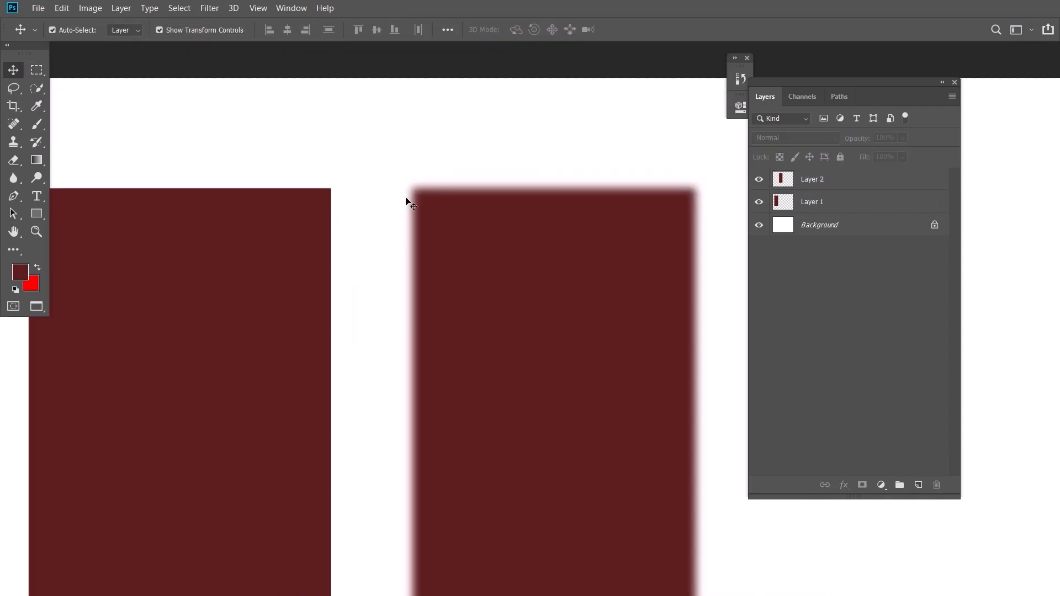
pyautogui.scroll(-3, 407, 201)
pyautogui.scroll(1, 414, 207)
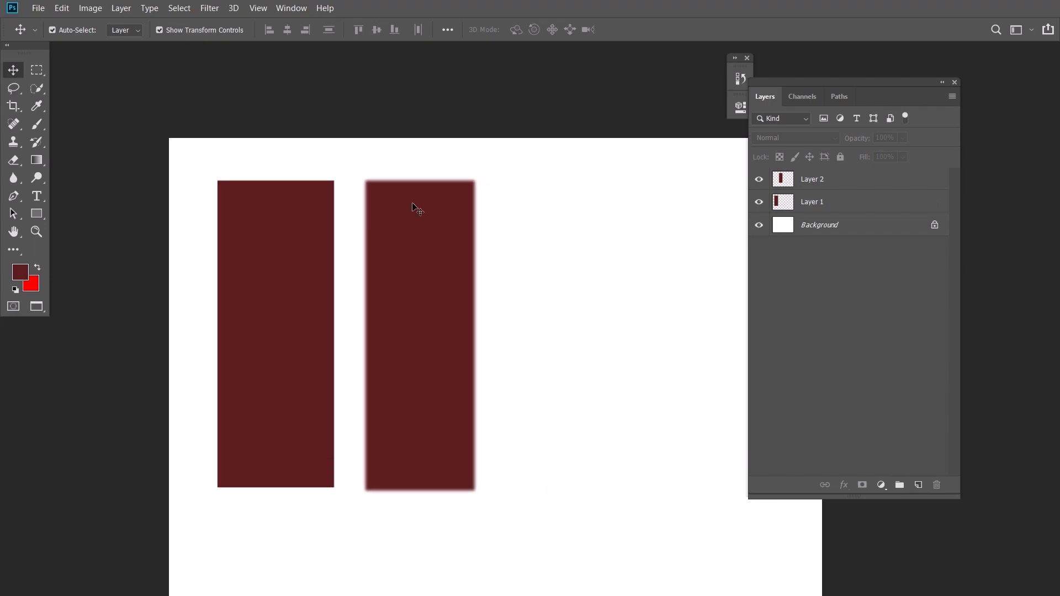
pyautogui.scroll(1, 413, 208)
pyautogui.moveTo(411, 278); pyautogui.dragTo(359, 260)
pyautogui.scroll(-1, 480, 251)
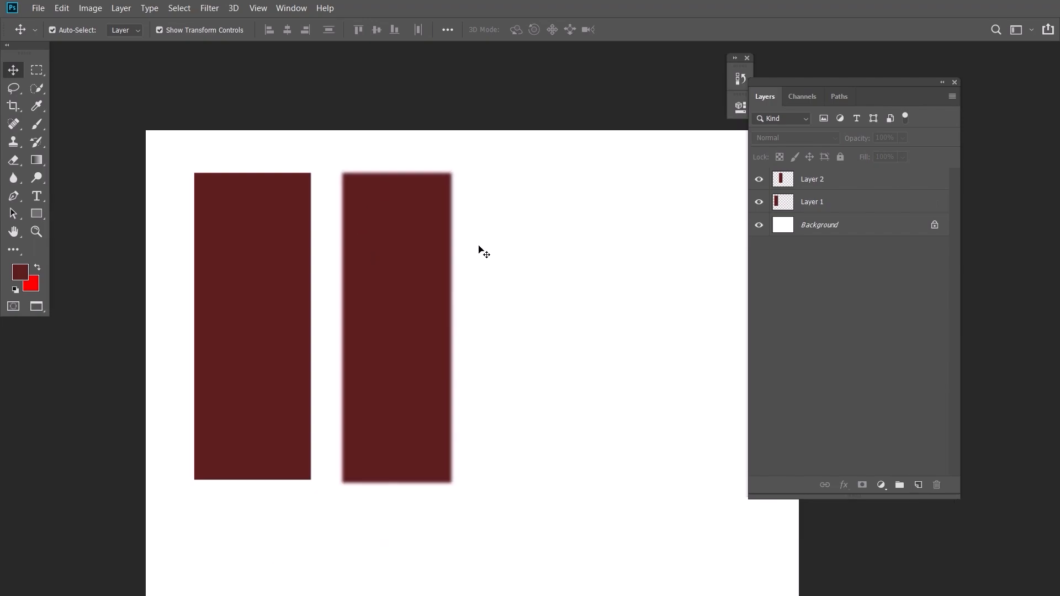
# - Set the marquee feather to 16 px and select a third tall rectangle to the right of the other two
pyautogui.press('m')
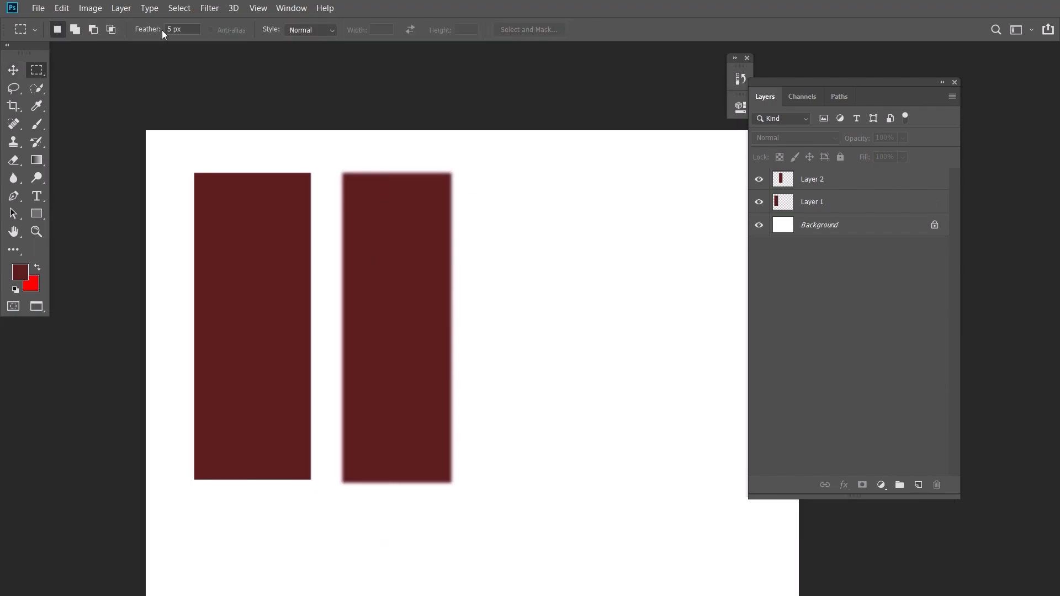
pyautogui.moveTo(146, 30); pyautogui.dragTo(218, 34)
pyautogui.moveTo(559, 316); pyautogui.dragTo(500, 298)
pyautogui.moveTo(428, 156); pyautogui.dragTo(537, 467)
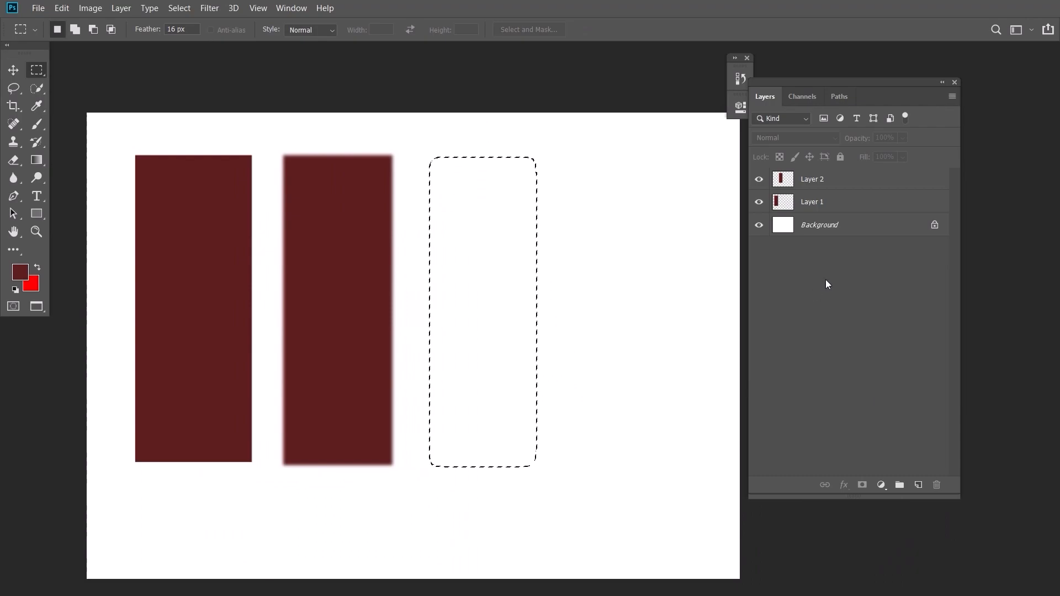
# - Fill the 16 px feathered selection with dark red on a new layer, deselect, and switch to the Move tool
pyautogui.click(917, 485)
pyautogui.hotkey('alt', 'BackSpace')
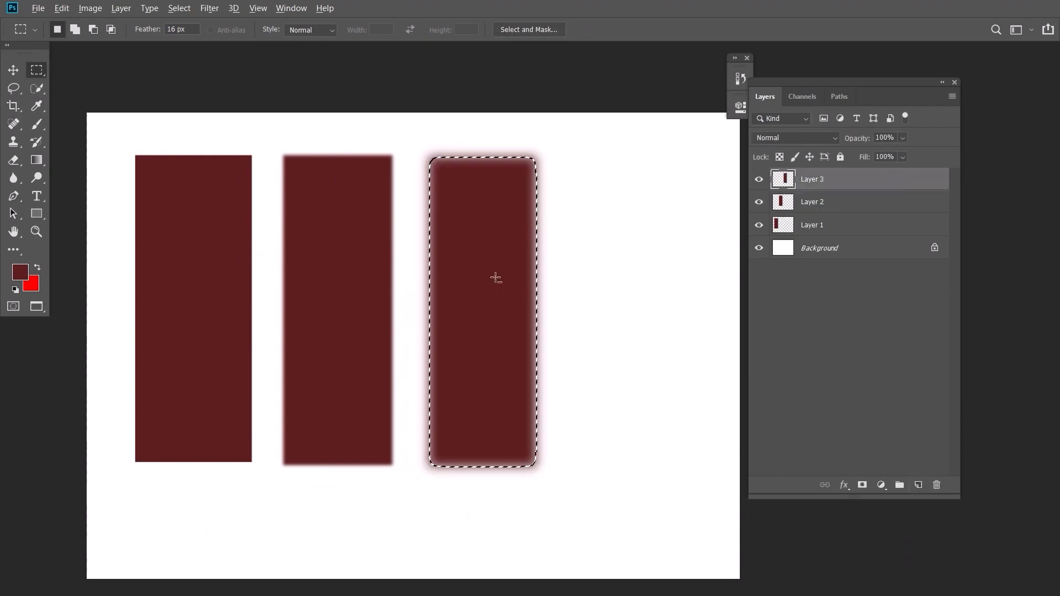
pyautogui.hotkey('ctrl', 'd')
pyautogui.press('v')
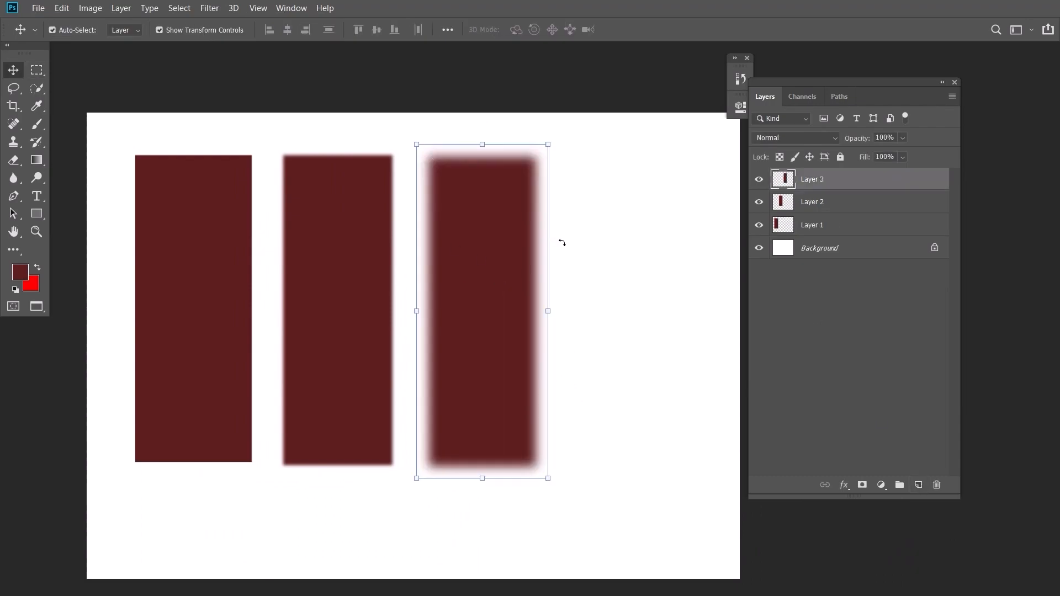
# - Move the three dark red rectangles toward the right side of the canvas, one after another
pyautogui.click(664, 222)
pyautogui.scroll(-2, 402, 276)
pyautogui.moveTo(453, 277); pyautogui.dragTo(493, 273)
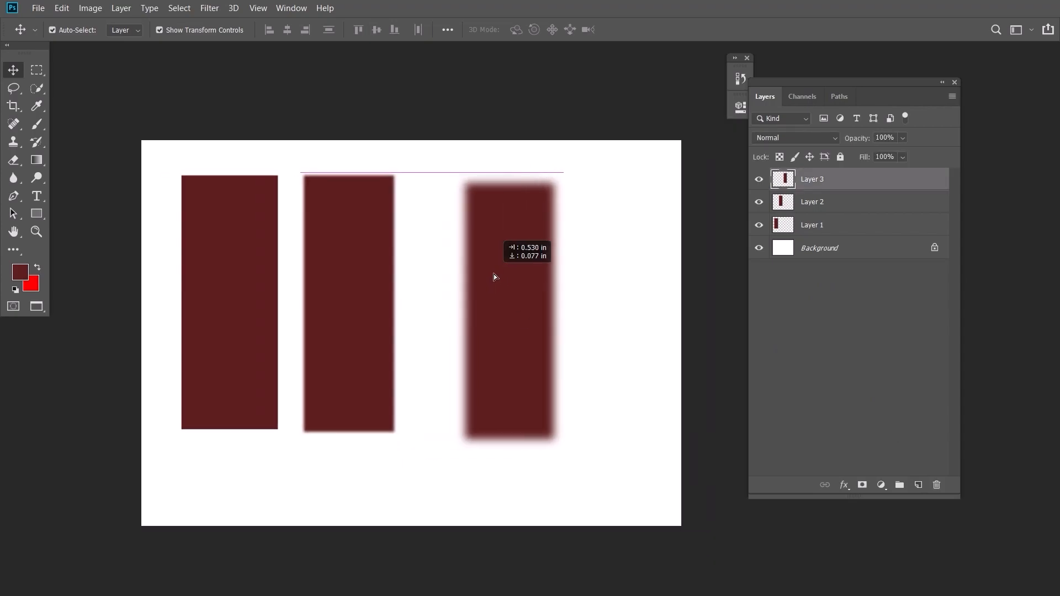
pyautogui.moveTo(355, 276); pyautogui.dragTo(410, 286)
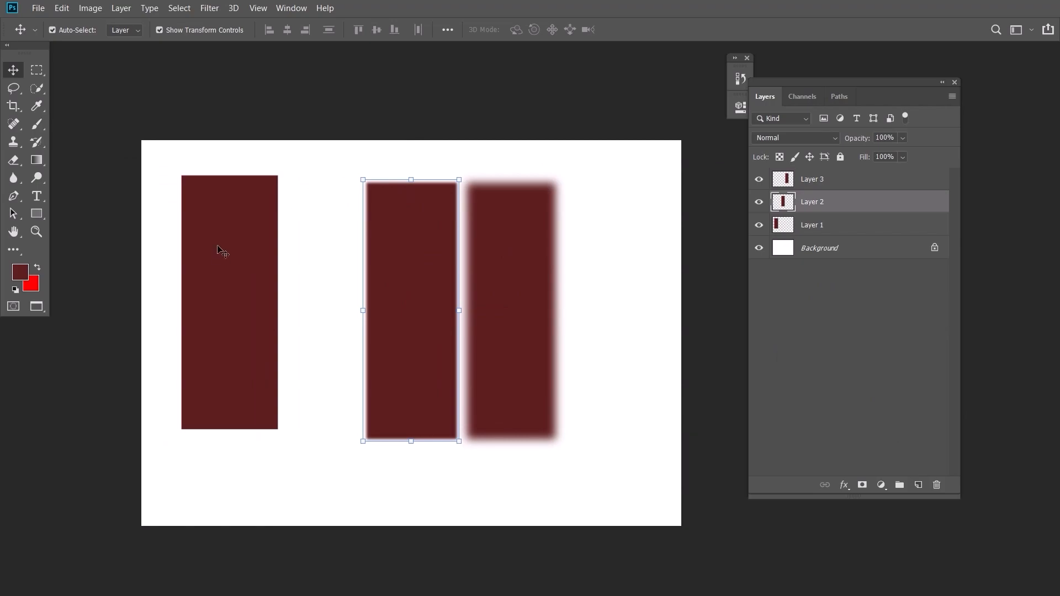
pyautogui.moveTo(223, 253); pyautogui.dragTo(273, 266)
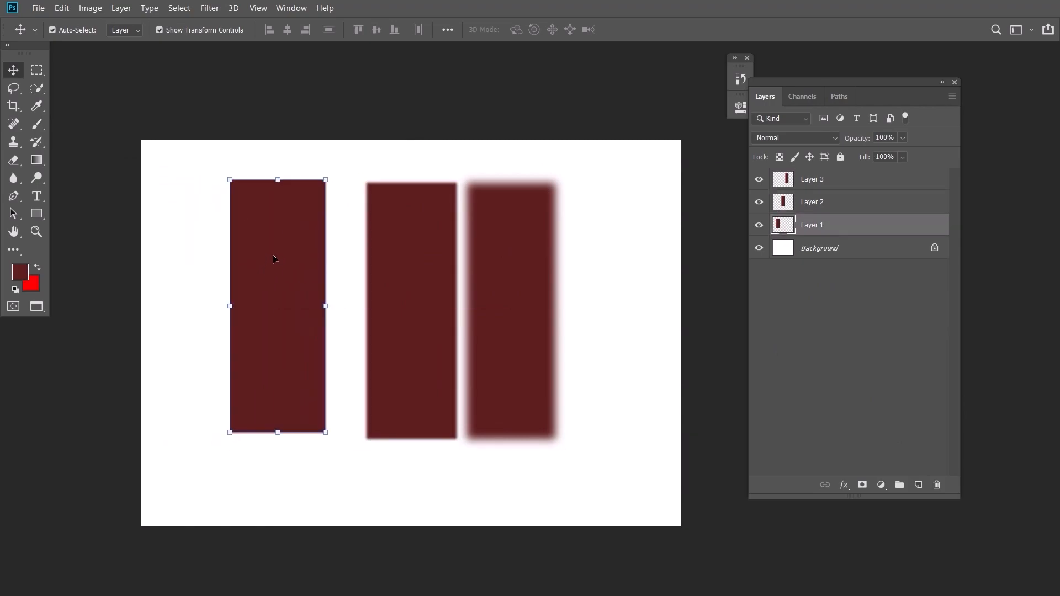
# - Select all three rectangle layers together on the canvas and delete them
pyautogui.click(185, 241)
pyautogui.moveTo(185, 207); pyautogui.dragTo(563, 440)
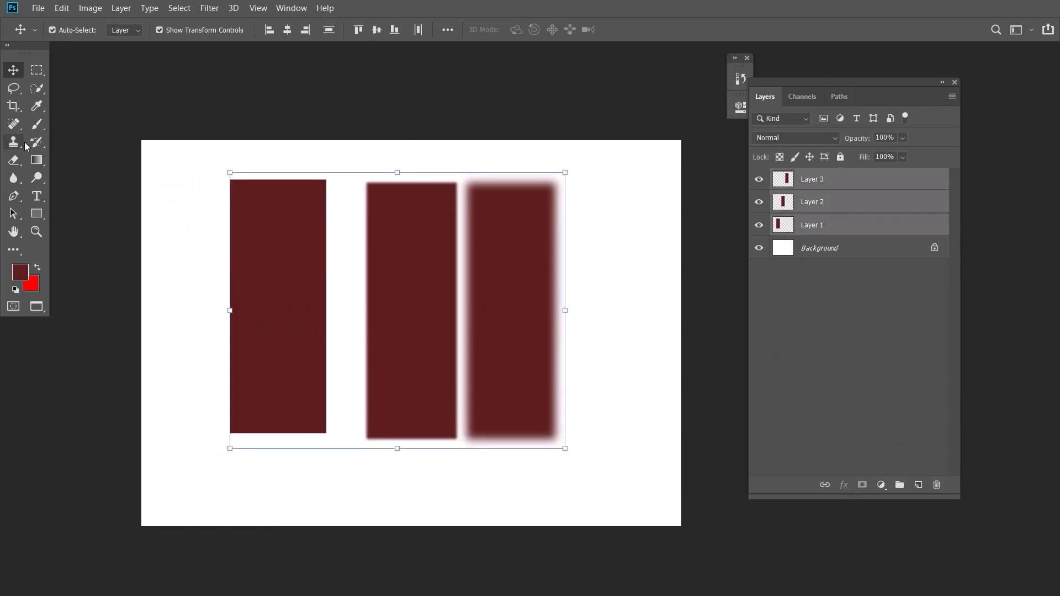
pyautogui.click(185, 167)
pyautogui.moveTo(199, 166); pyautogui.dragTo(590, 323)
pyautogui.press('Delete')
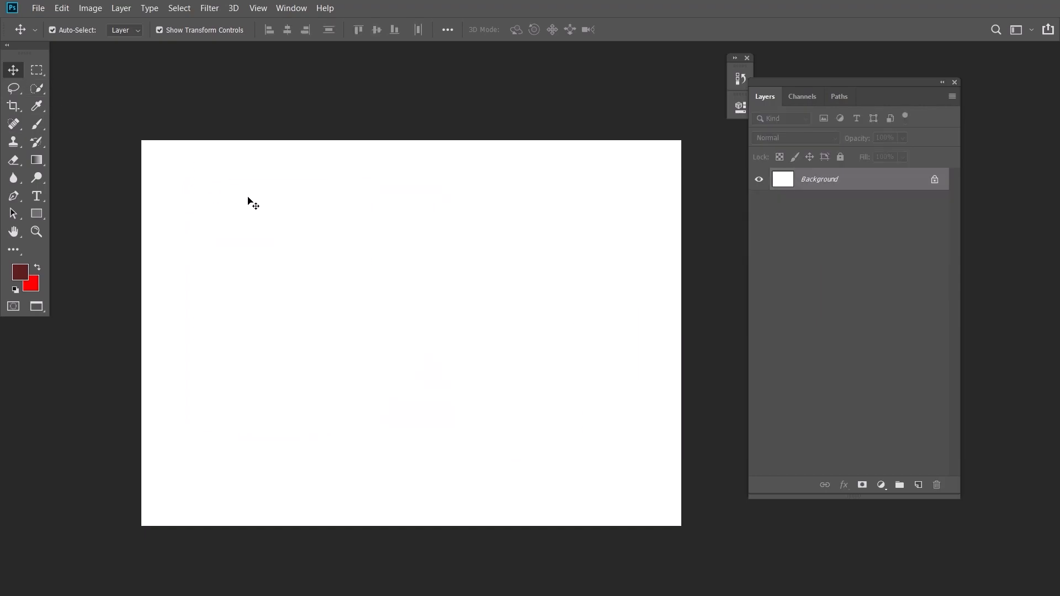
# - Switch to the Elliptical Marquee tool and draw two trial oval selections, deselecting each one
pyautogui.moveTo(38, 72); pyautogui.dragTo(81, 72)
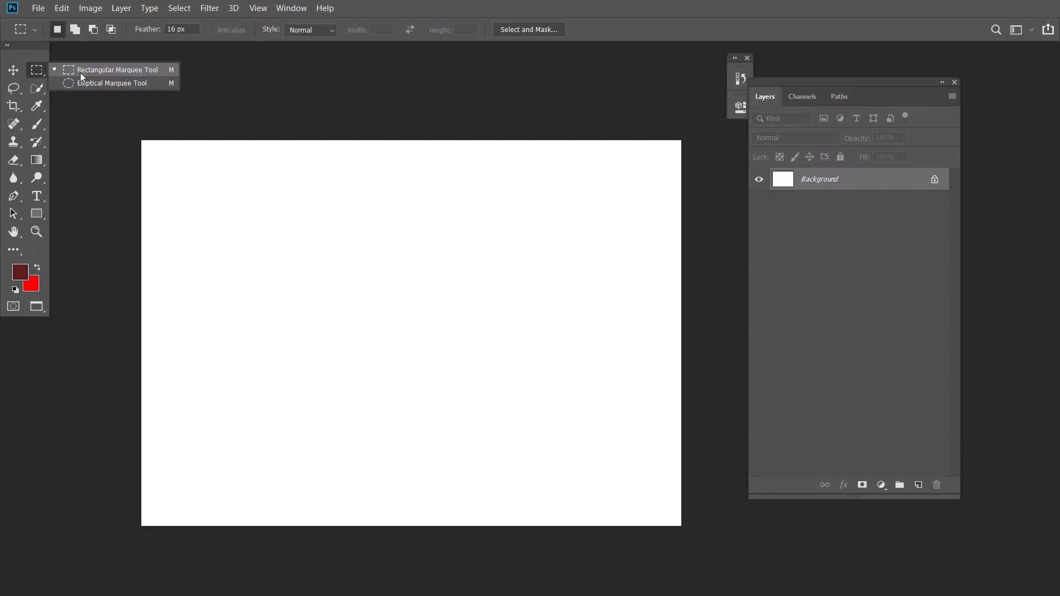
pyautogui.click(115, 82)
pyautogui.moveTo(231, 192); pyautogui.dragTo(433, 408)
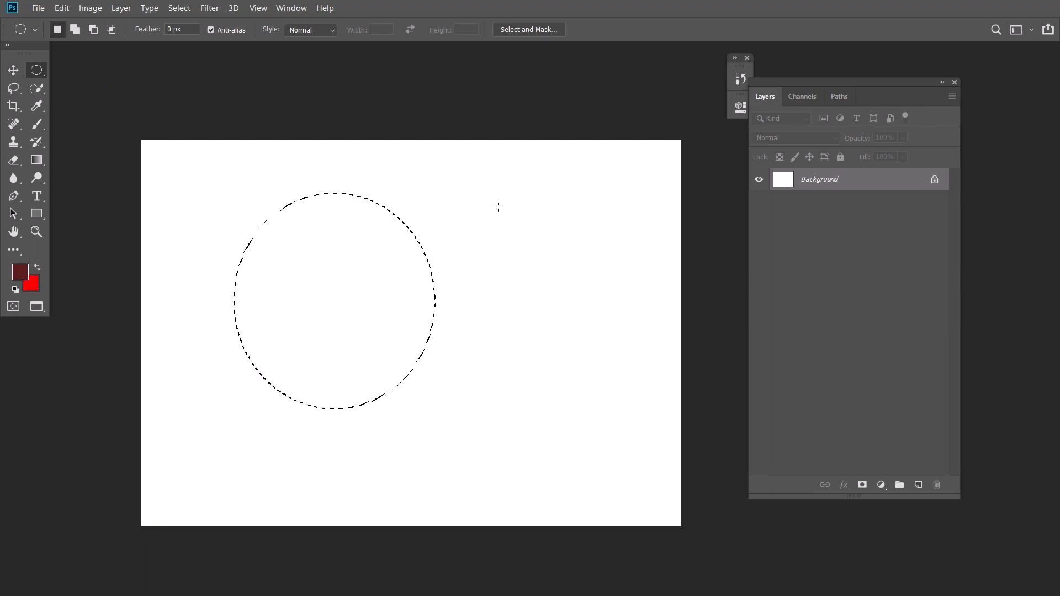
pyautogui.hotkey('ctrl', 'd')
pyautogui.moveTo(224, 196); pyautogui.dragTo(402, 440)
pyautogui.hotkey('ctrl', 'd')
# - Replace a freely drawn oval selection with a perfectly circular one near the middle of the canvas
pyautogui.moveTo(267, 224); pyautogui.dragTo(594, 475)
pyautogui.click(569, 241)
pyautogui.moveTo(249, 205); pyautogui.dragTo(545, 437)
pyautogui.press('shift')
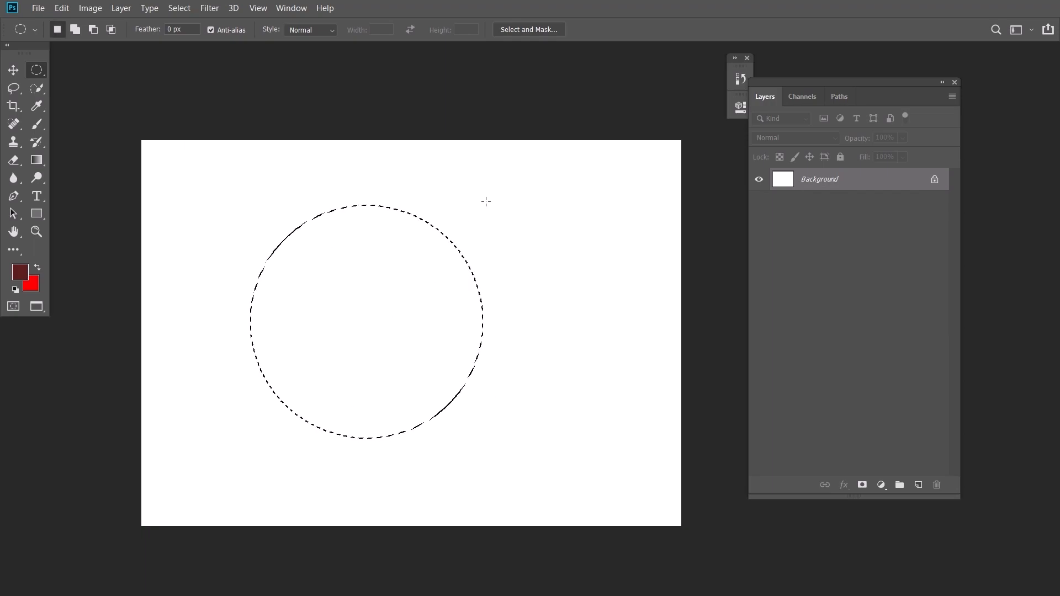
# - Add an overlapping ellipse at the circular selection's upper right, and subtract four ellipses from the combined outline's left, lower and right edges
pyautogui.click(75, 31)
pyautogui.moveTo(395, 179); pyautogui.dragTo(554, 307)
pyautogui.click(92, 31)
pyautogui.moveTo(221, 250); pyautogui.dragTo(348, 348)
pyautogui.moveTo(334, 389); pyautogui.dragTo(524, 496)
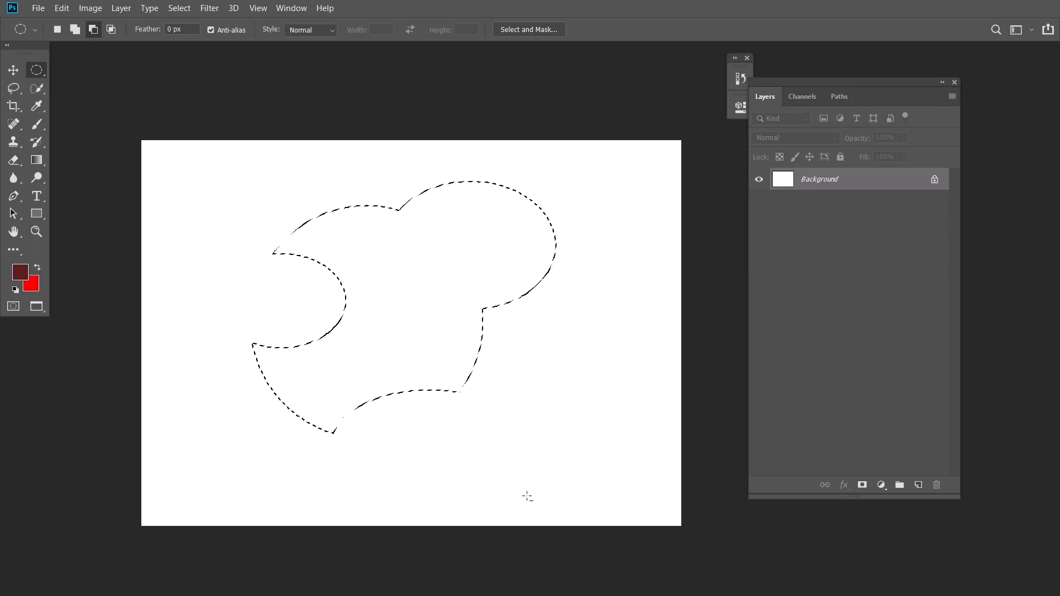
pyautogui.moveTo(525, 233); pyautogui.dragTo(578, 267)
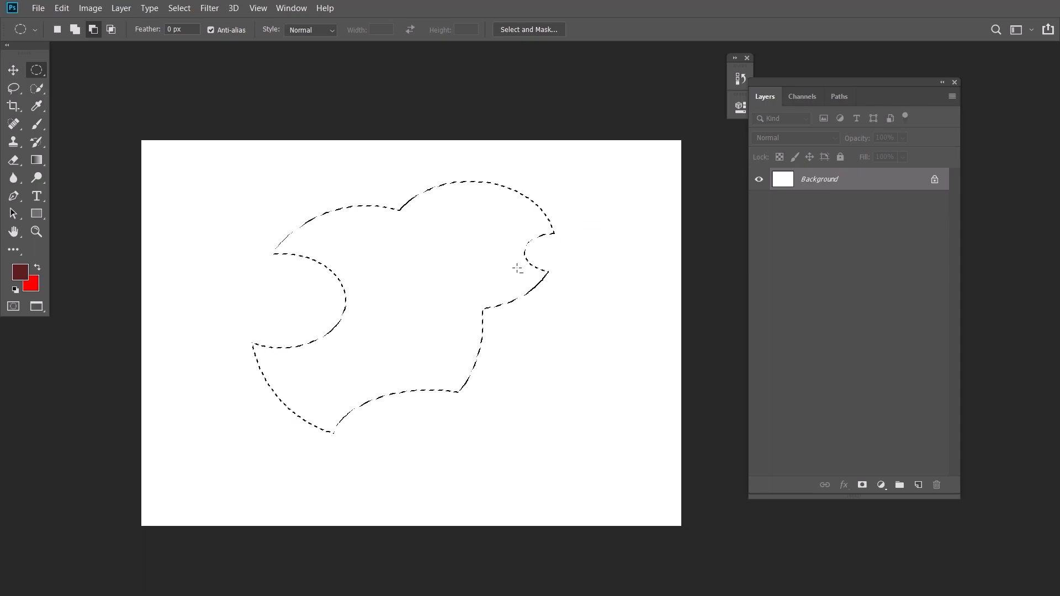
pyautogui.moveTo(499, 274); pyautogui.dragTo(530, 302)
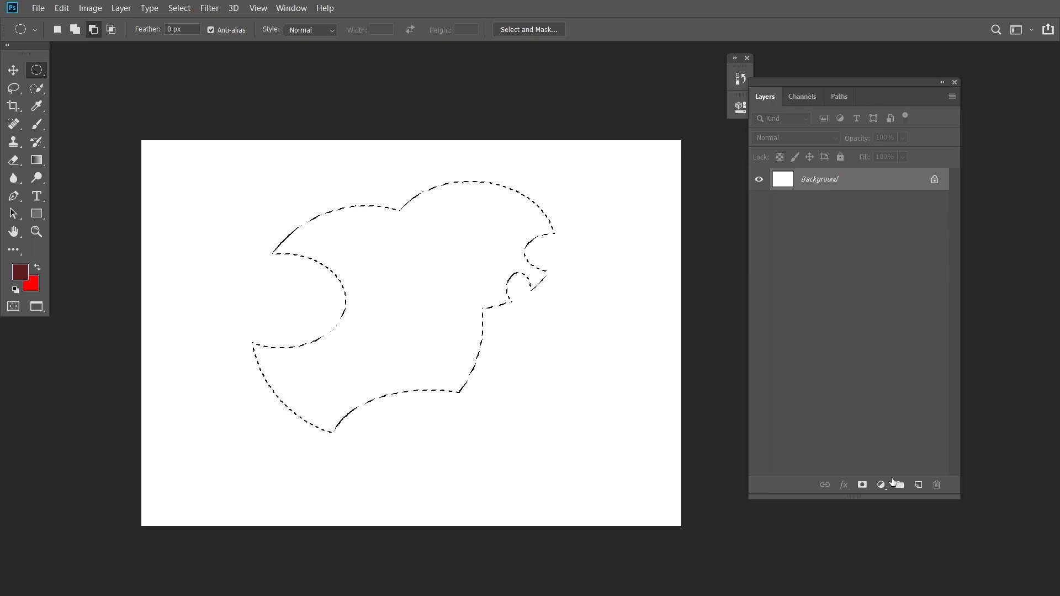
# - Fill the combined selection with dark red on a new layer, deselect, and move the shape slightly up and left
pyautogui.click(918, 485)
pyautogui.hotkey('alt', 'BackSpace')
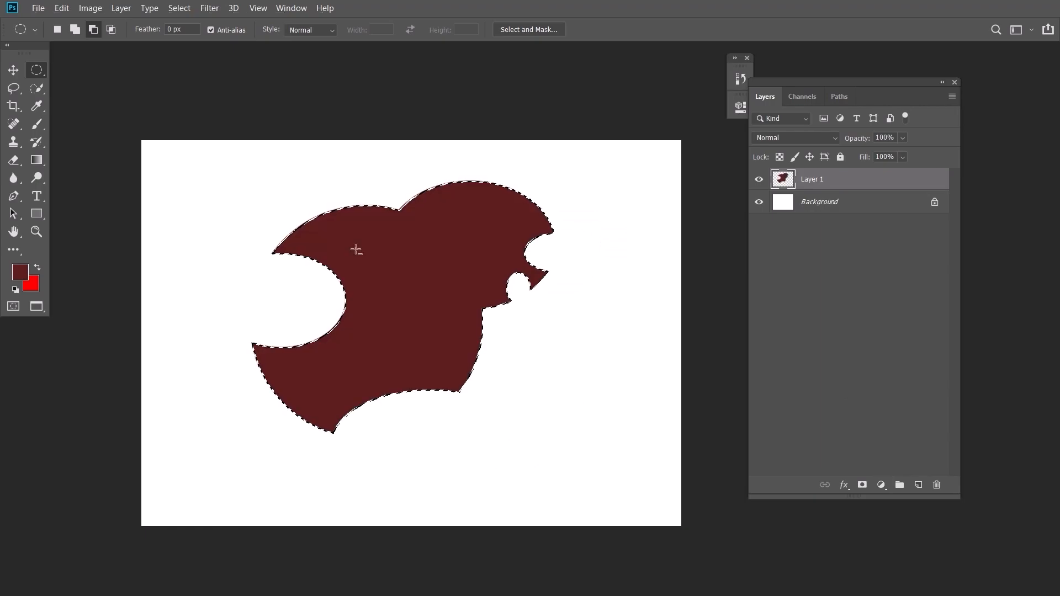
pyautogui.hotkey('ctrl', 'd')
pyautogui.press('v')
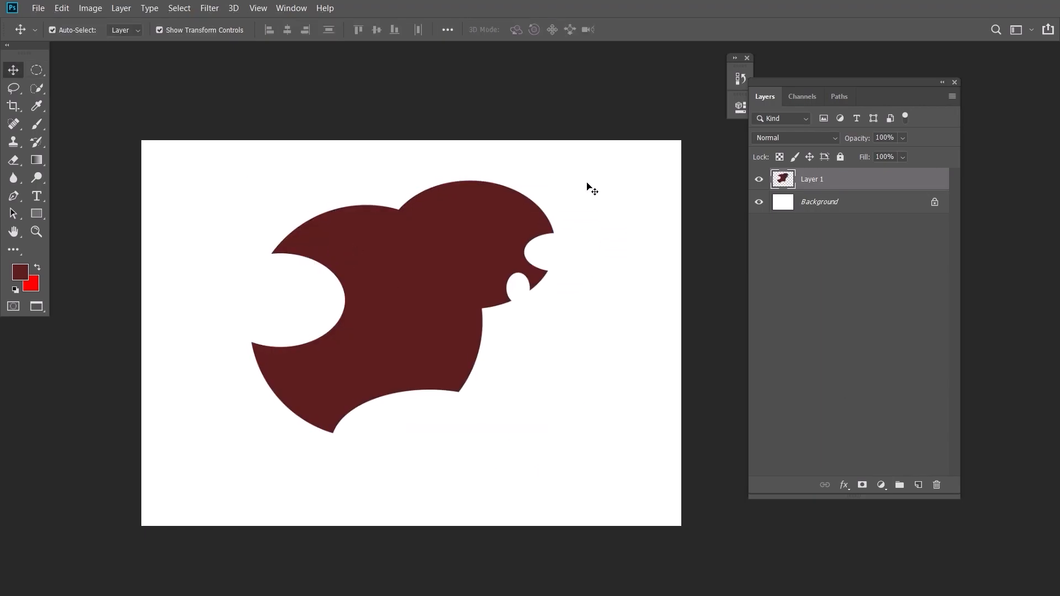
pyautogui.moveTo(473, 236); pyautogui.dragTo(427, 221)
# - Duplicate the dark red shape's layer and move the copy down and to the right of the original
pyautogui.moveTo(865, 179); pyautogui.dragTo(918, 485)
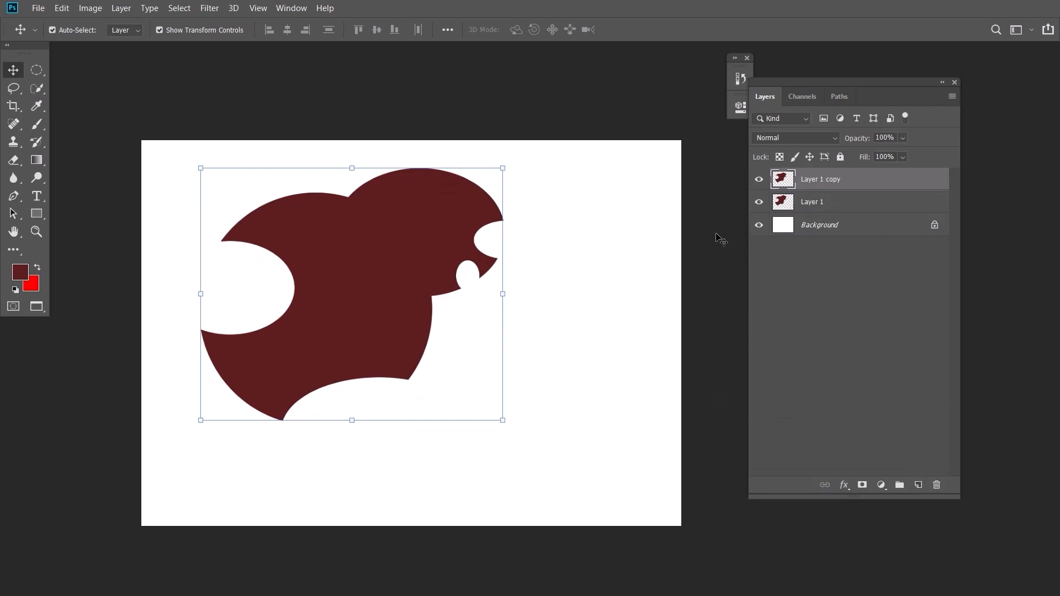
pyautogui.hotkey('ctrl', 'z')
pyautogui.hotkey('ctrl', 'j')
pyautogui.moveTo(412, 241); pyautogui.dragTo(521, 309)
pyautogui.moveTo(300, 213); pyautogui.dragTo(256, 210)
pyautogui.press('Escape')
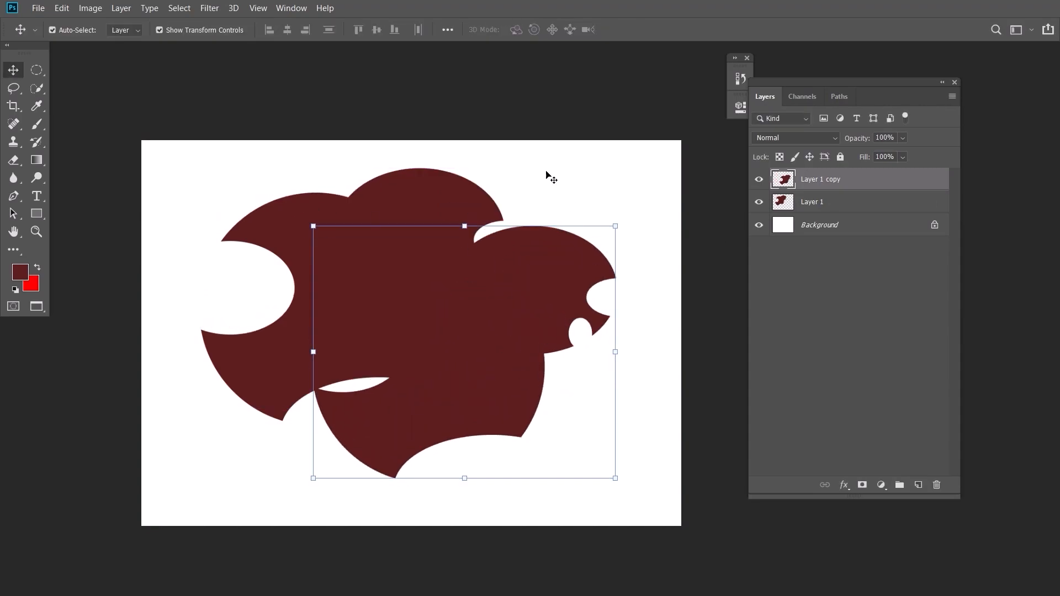
# - Select every layer above the background and delete them all
pyautogui.hotkey('ctrl', 'alt', 'a')
pyautogui.press('Delete')
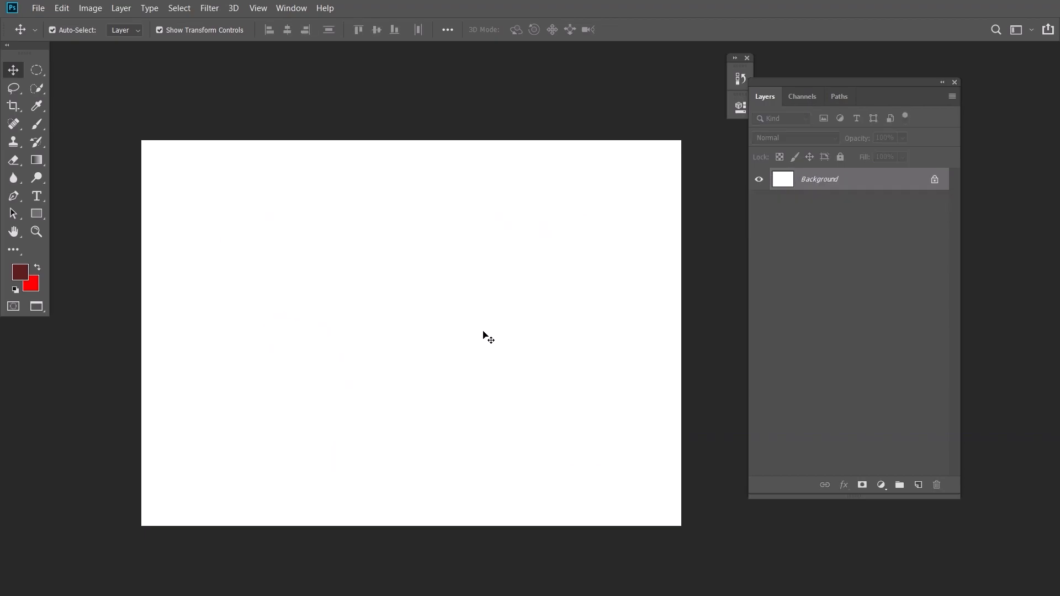
# - Draw a large square selection with the Rectangular Marquee tool, set the feather to 0 px, and deselect
pyautogui.click(35, 76)
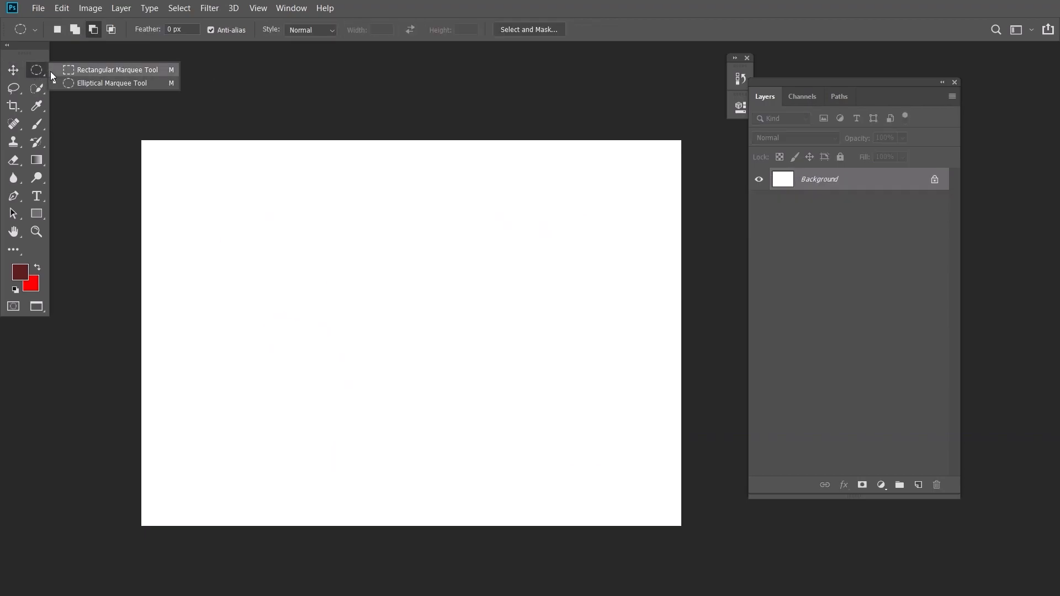
pyautogui.click(105, 73)
pyautogui.moveTo(301, 219); pyautogui.dragTo(619, 457)
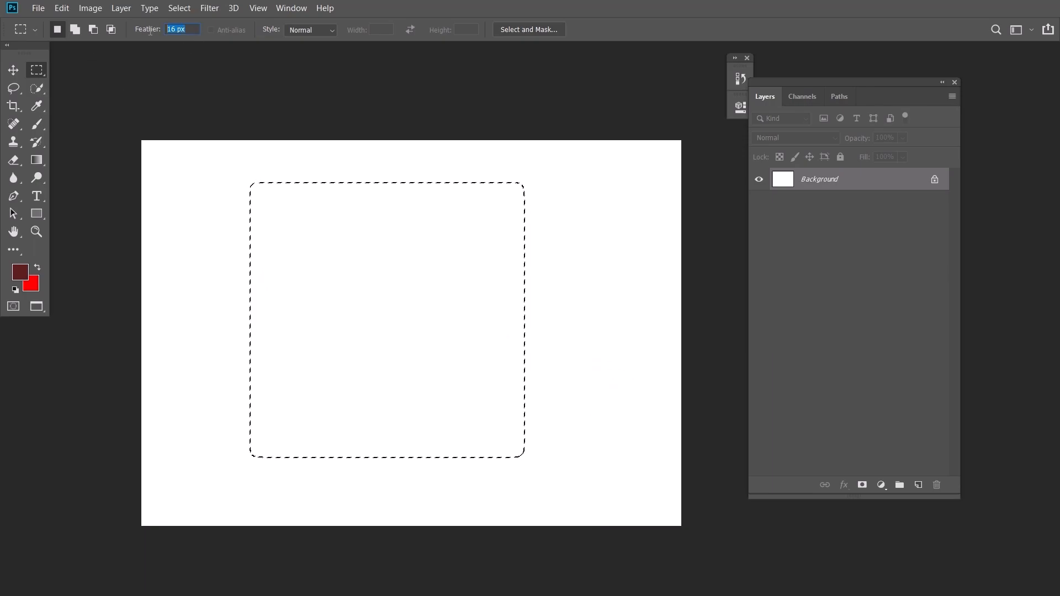
pyautogui.write('0')
pyautogui.press('Return')
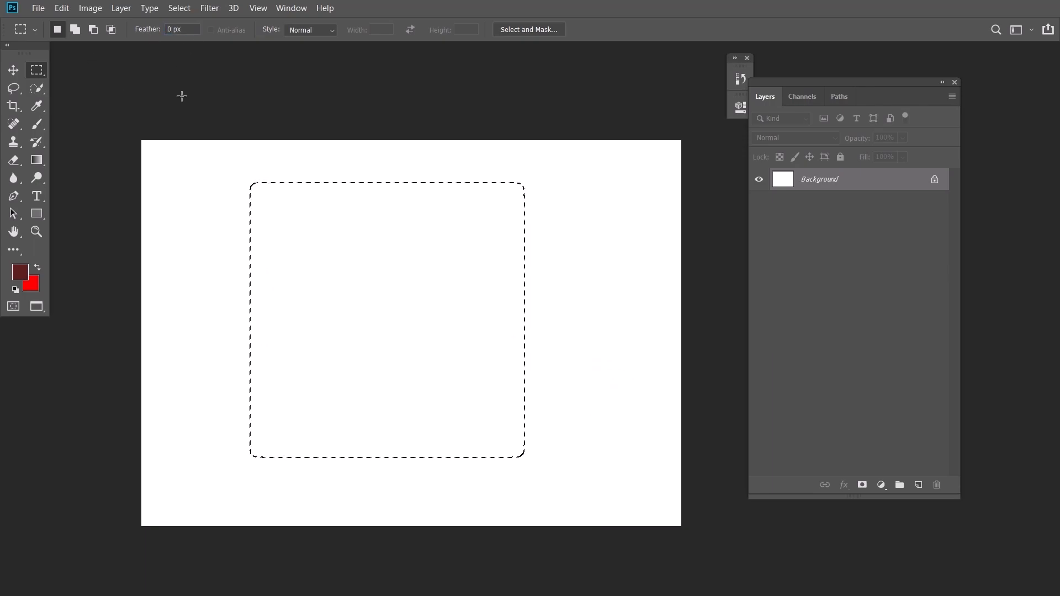
pyautogui.click(11, 70)
pyautogui.hotkey('ctrl', 'd')
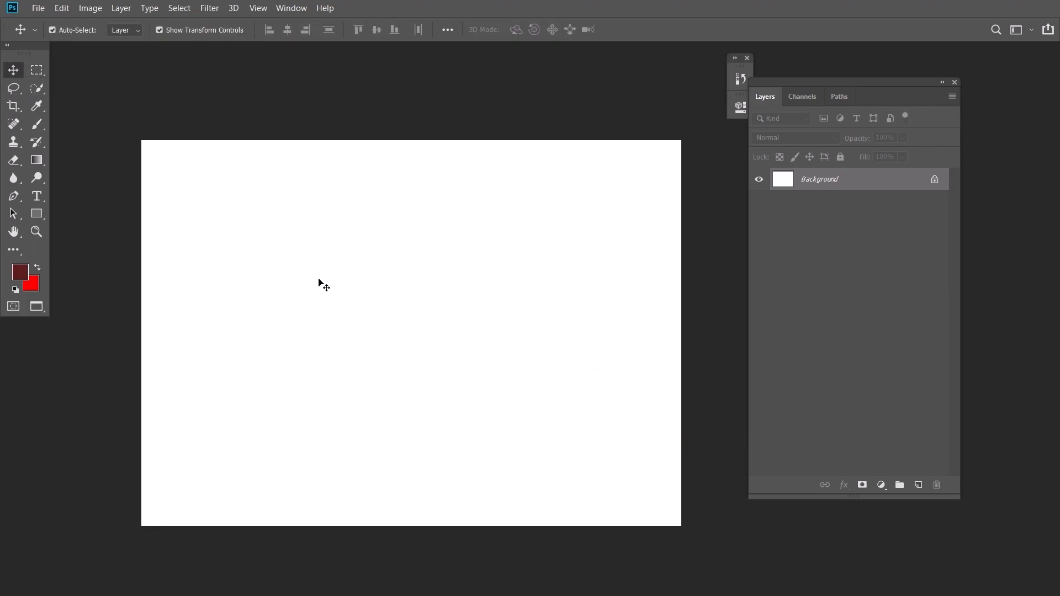
# - Select a rectangular area near the middle of the canvas with the Rectangular Marquee tool
pyautogui.click(40, 70)
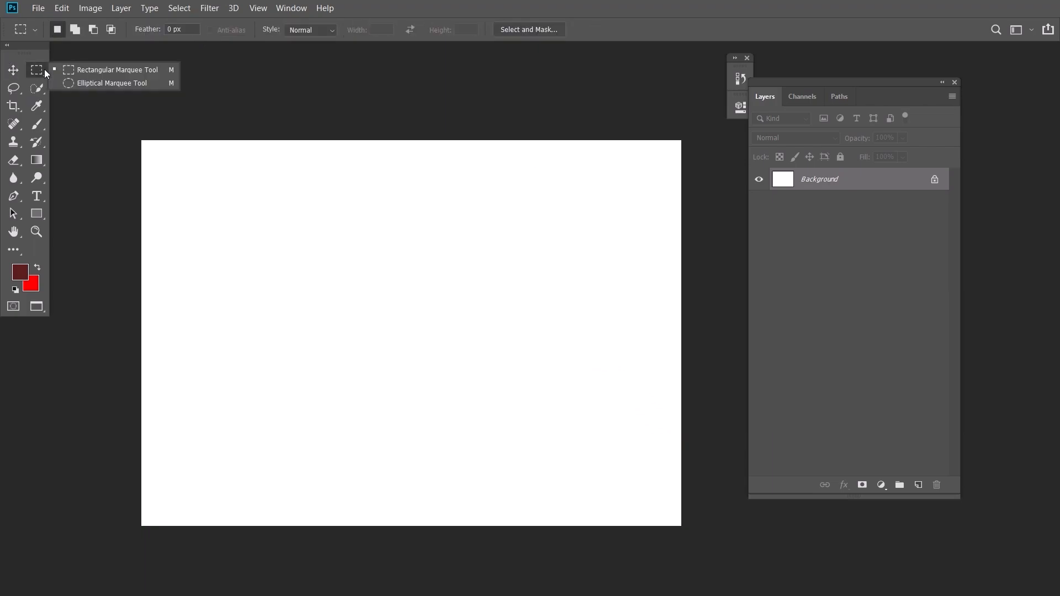
pyautogui.click(101, 67)
pyautogui.click(17, 74)
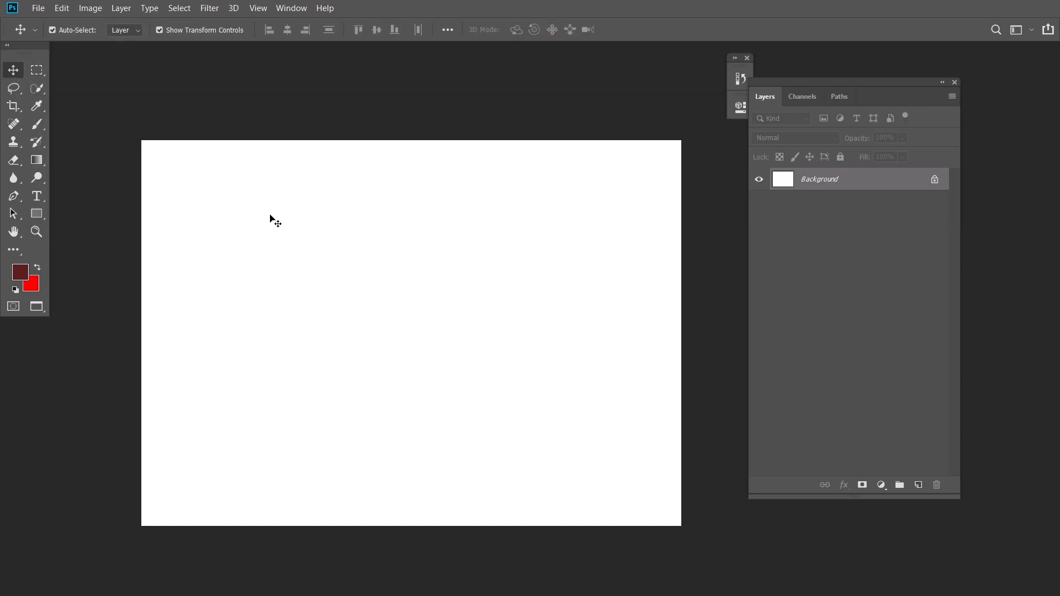
pyautogui.press('m')
pyautogui.moveTo(279, 218); pyautogui.dragTo(468, 377)
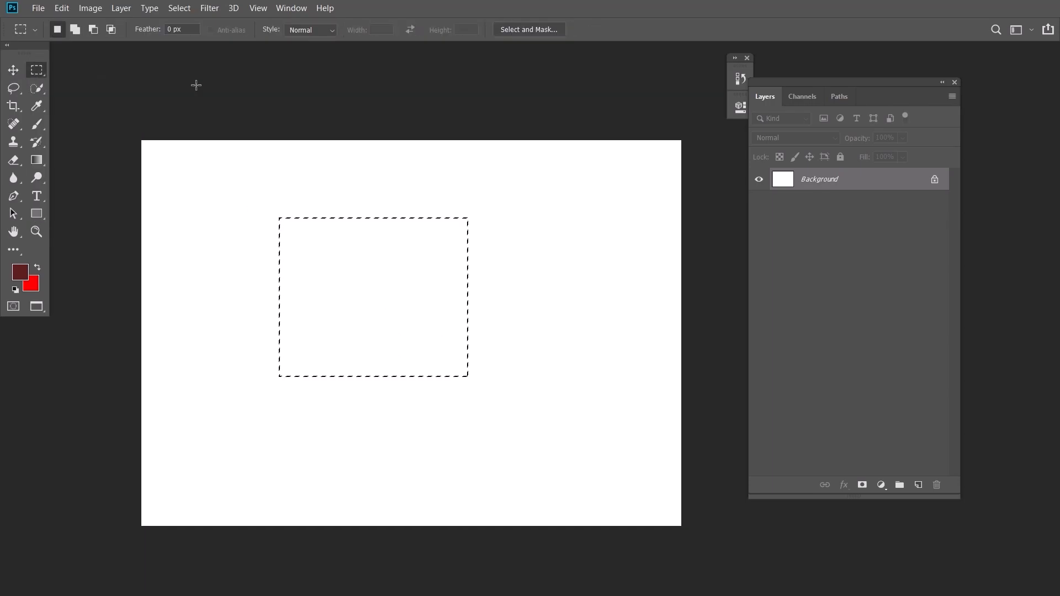
# - Fill the rectangular selection with dark red on a new layer, deselect, and move the rectangle slightly to the right
pyautogui.click(918, 484)
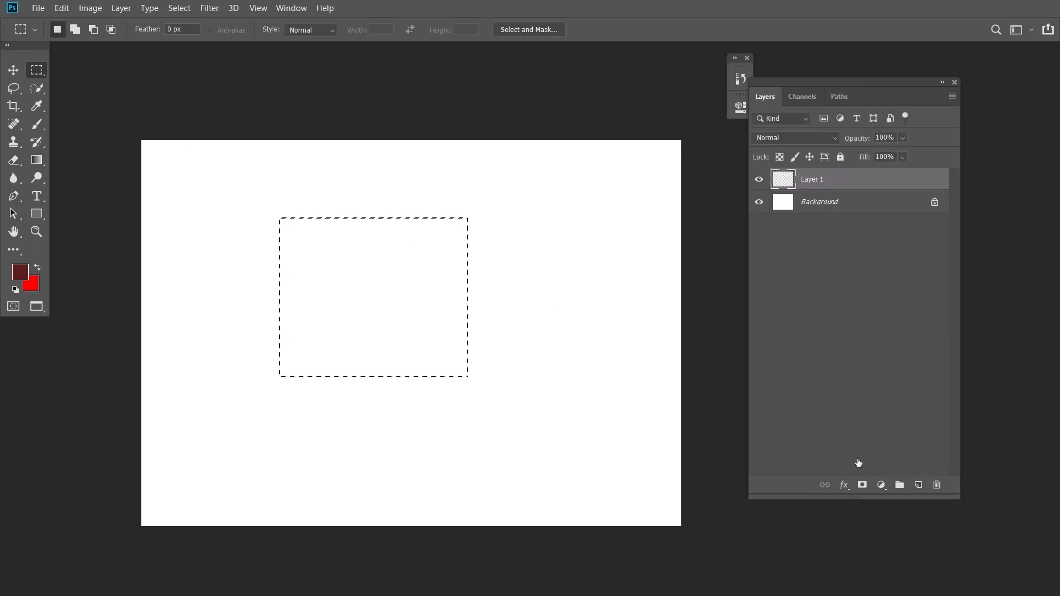
pyautogui.hotkey('alt', 'BackSpace')
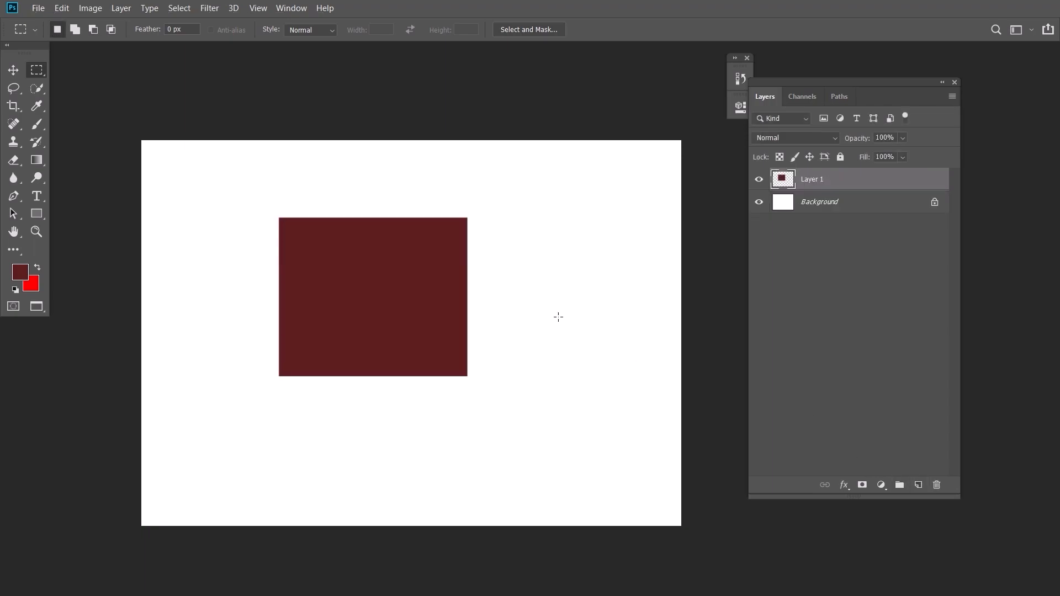
pyautogui.press('v')
pyautogui.moveTo(399, 299)
pyautogui.mouseDown()
pyautogui.moveTo(427, 327)
pyautogui.moveTo(385, 284)
pyautogui.mouseUp()
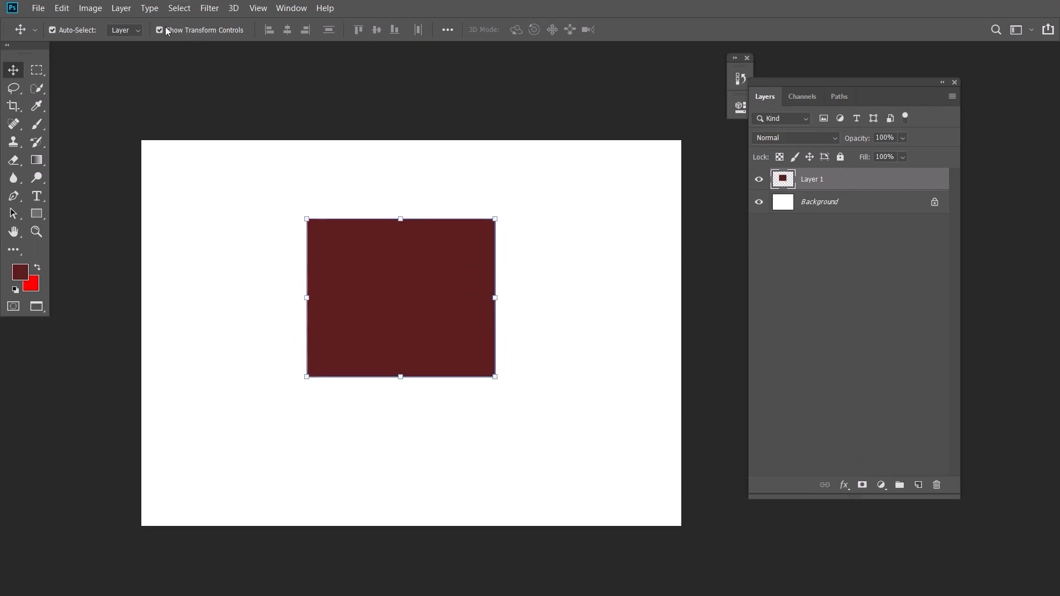
pyautogui.hotkey('ctrl', 't')
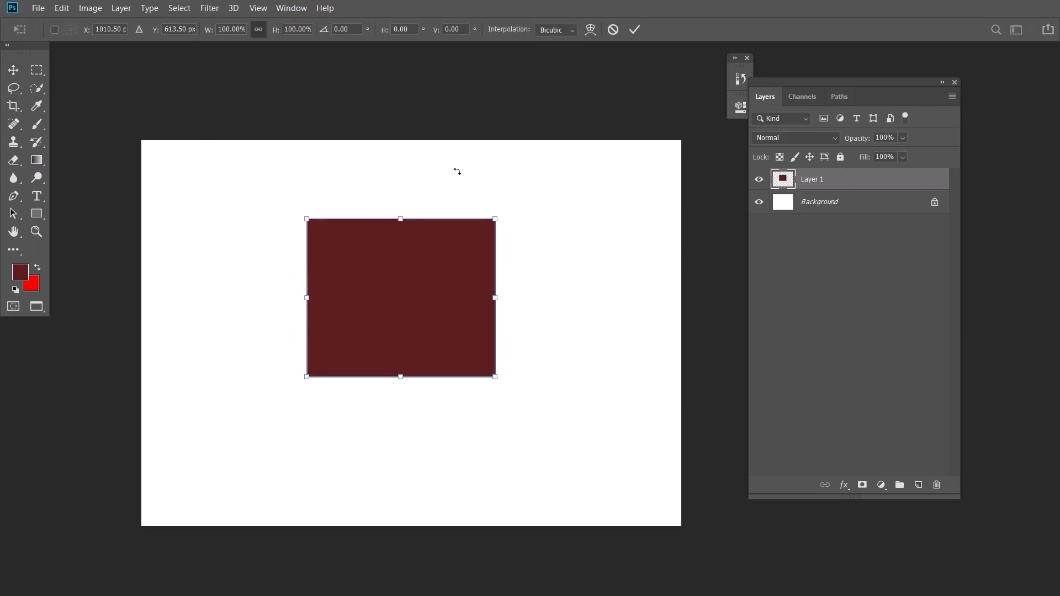
pyautogui.press('Return')
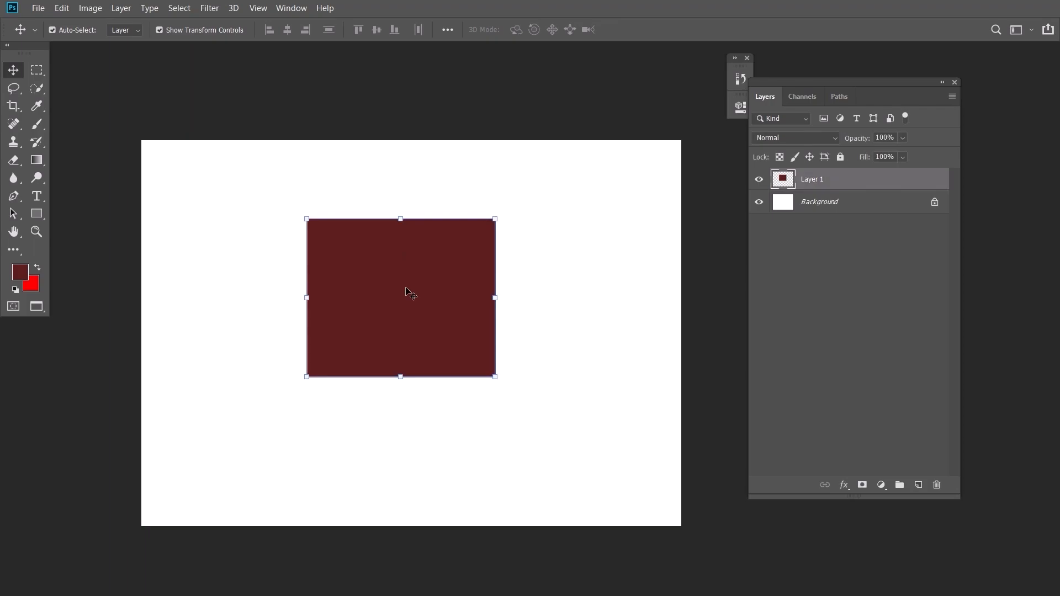
pyautogui.hotkey('ctrl', 't')
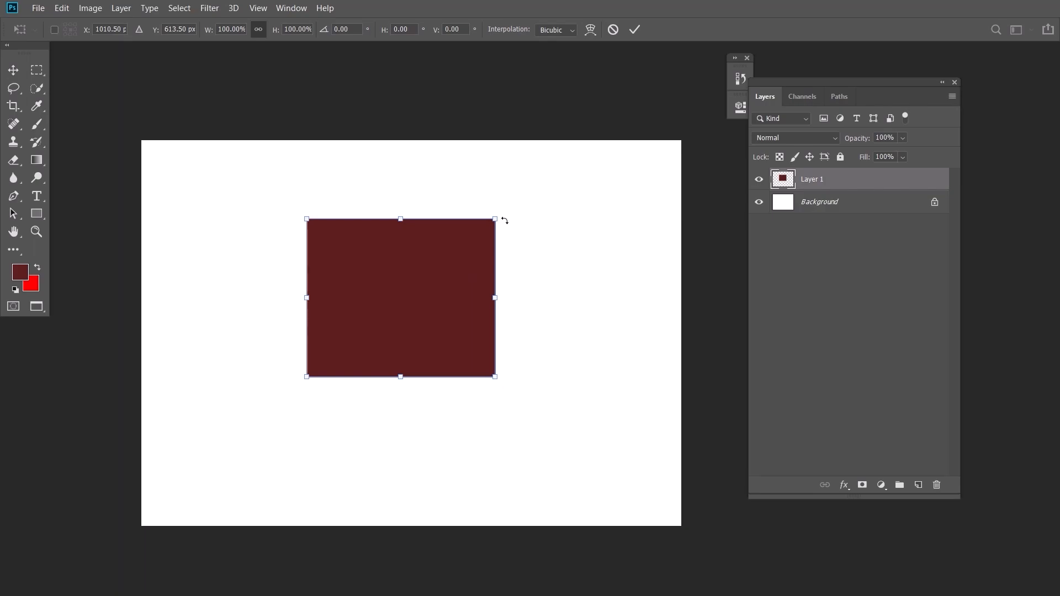
pyautogui.press('Return')
pyautogui.hotkey('ctrl', 't')
pyautogui.press('Return')
# - Start Free Transform on the dark red rectangle, scale it from its upper-right corner, and choose the Rotate option
pyautogui.hotkey('ctrl', 't')
pyautogui.rightClick(510, 199)
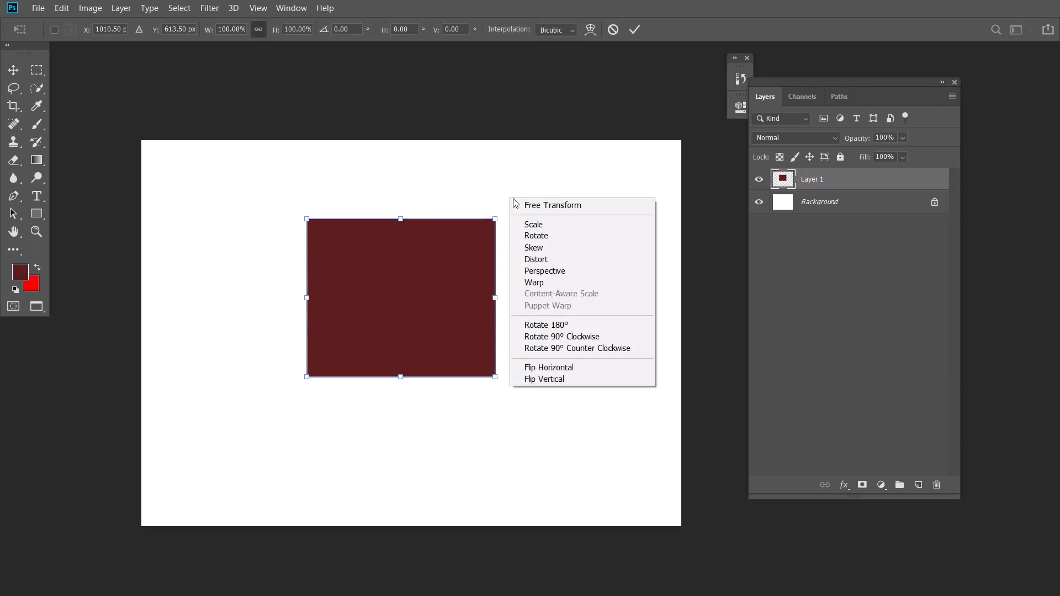
pyautogui.click(546, 224)
pyautogui.moveTo(496, 220); pyautogui.dragTo(552, 253)
pyautogui.rightClick(512, 195)
pyautogui.click(528, 230)
# - Skew the rectangle into a slanted parallelogram by shifting its upper edge, and choose the Distort option
pyautogui.rightClick(535, 220)
pyautogui.click(558, 270)
pyautogui.moveTo(440, 212); pyautogui.dragTo(285, 302)
pyautogui.rightClick(462, 198)
pyautogui.click(482, 259)
# - Reshape the slanted rectangle with the Perspective option by adjusting its corners into an uneven quadrilateral
pyautogui.rightClick(429, 237)
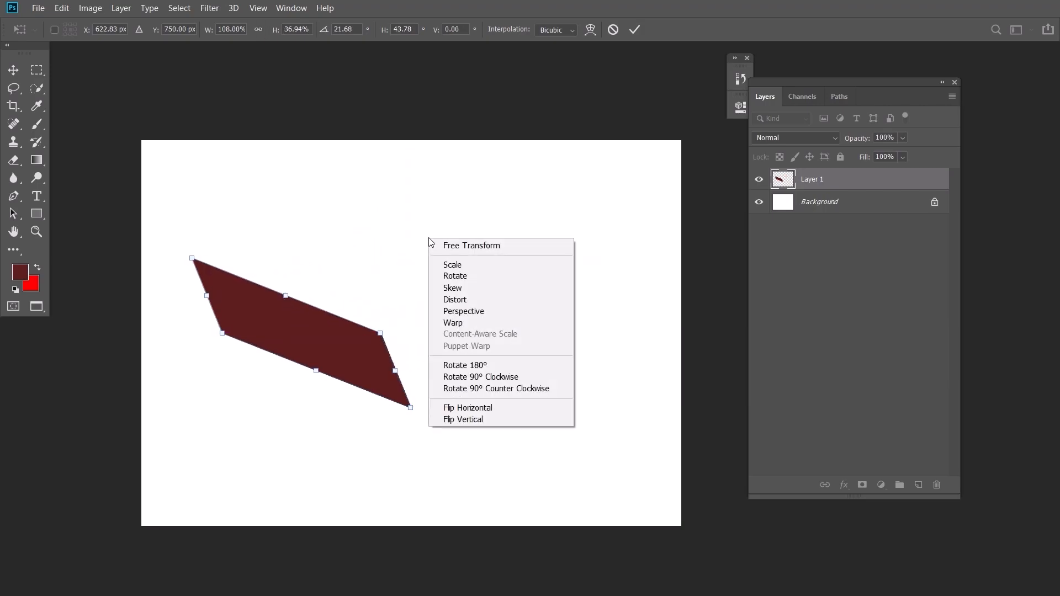
pyautogui.click(457, 311)
pyautogui.moveTo(296, 346); pyautogui.dragTo(457, 239)
pyautogui.moveTo(332, 320); pyautogui.dragTo(345, 352)
# - Distort the shape by shifting its upper edge to the right
pyautogui.rightClick(405, 280)
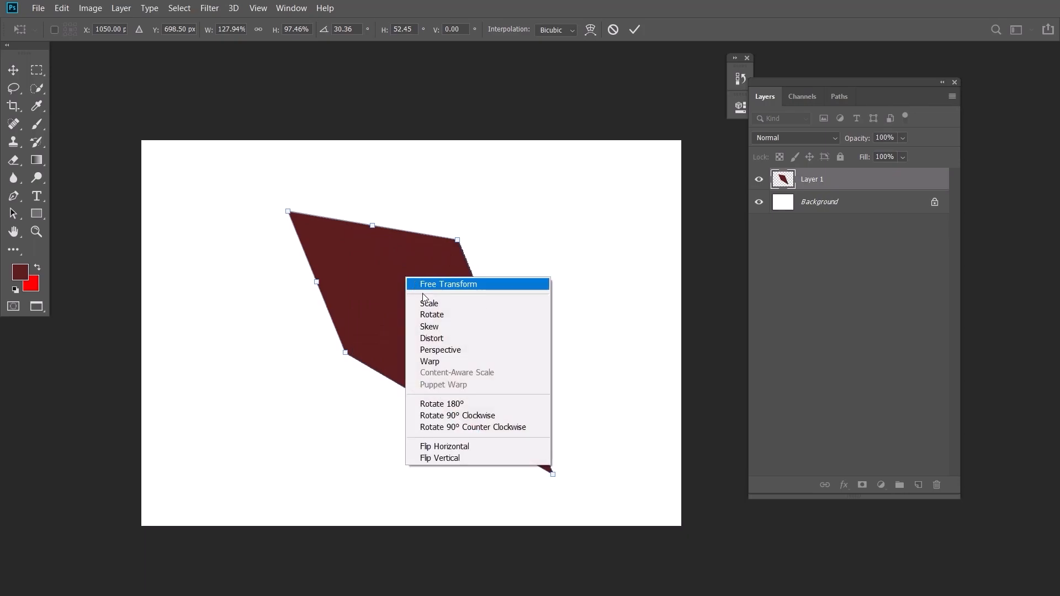
pyautogui.click(429, 338)
pyautogui.moveTo(372, 225); pyautogui.dragTo(430, 218)
# - Widen the shape's upper edge with the Perspective option and move the whole shape to the left
pyautogui.rightClick(430, 217)
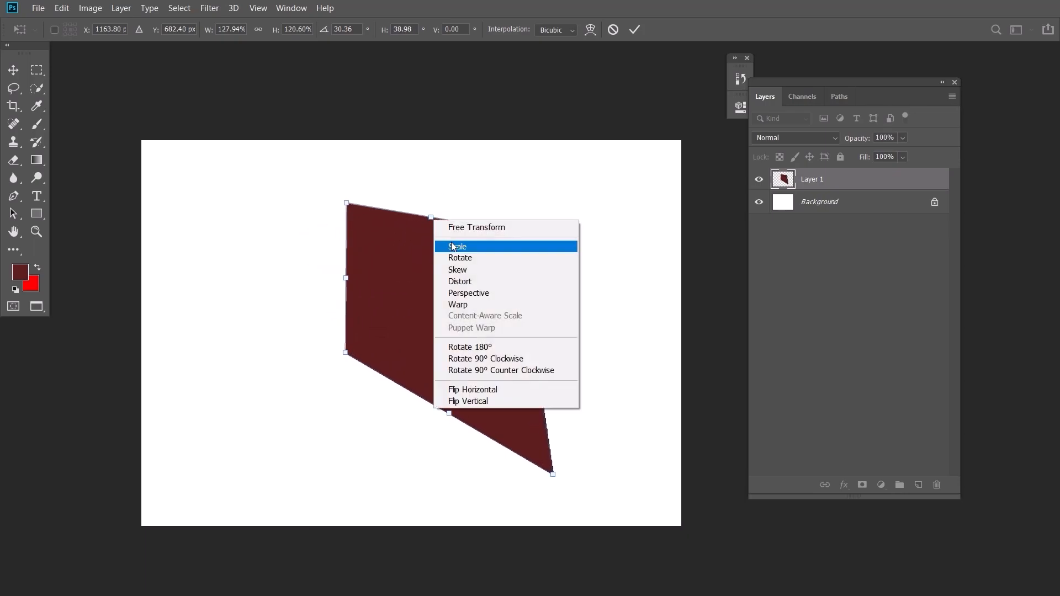
pyautogui.click(468, 293)
pyautogui.moveTo(345, 202); pyautogui.dragTo(297, 188)
pyautogui.moveTo(436, 292); pyautogui.dragTo(336, 305)
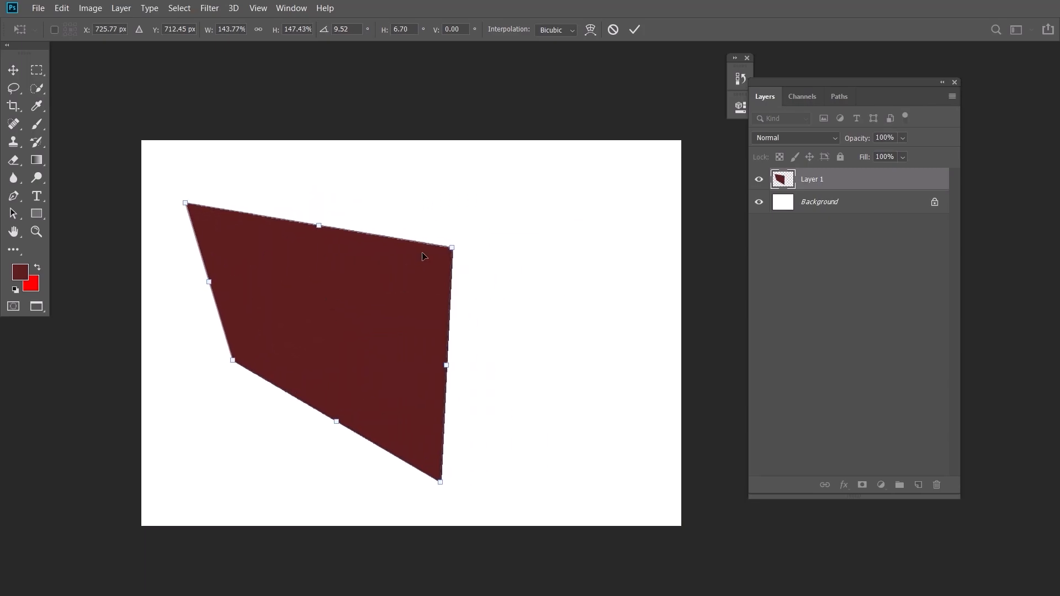
# - Distort the shape by pulling its upper-right corner inward and slightly down
pyautogui.rightClick(449, 248)
pyautogui.click(471, 309)
pyautogui.moveTo(449, 246); pyautogui.dragTo(404, 261)
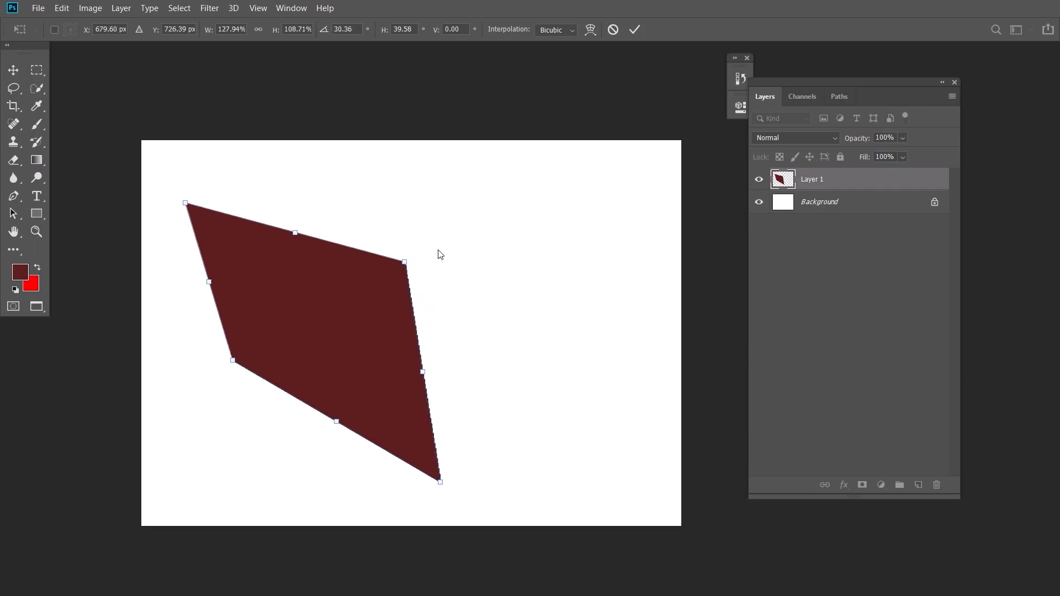
# - Apply the distortion, duplicate the dark red shape twice and spread the copies across the canvas
pyautogui.click(635, 30)
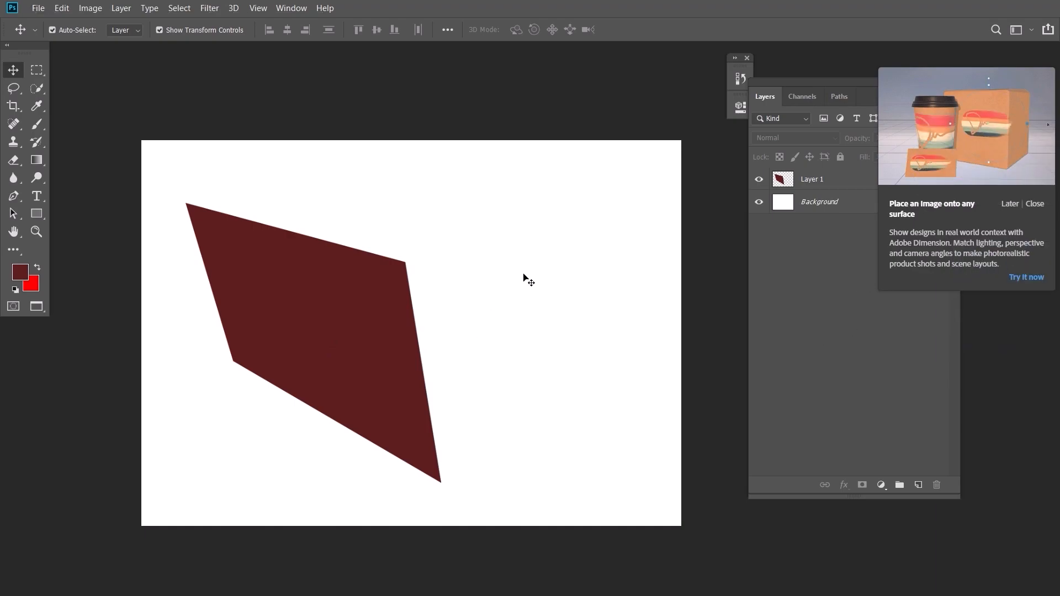
pyautogui.moveTo(317, 304); pyautogui.dragTo(453, 252)
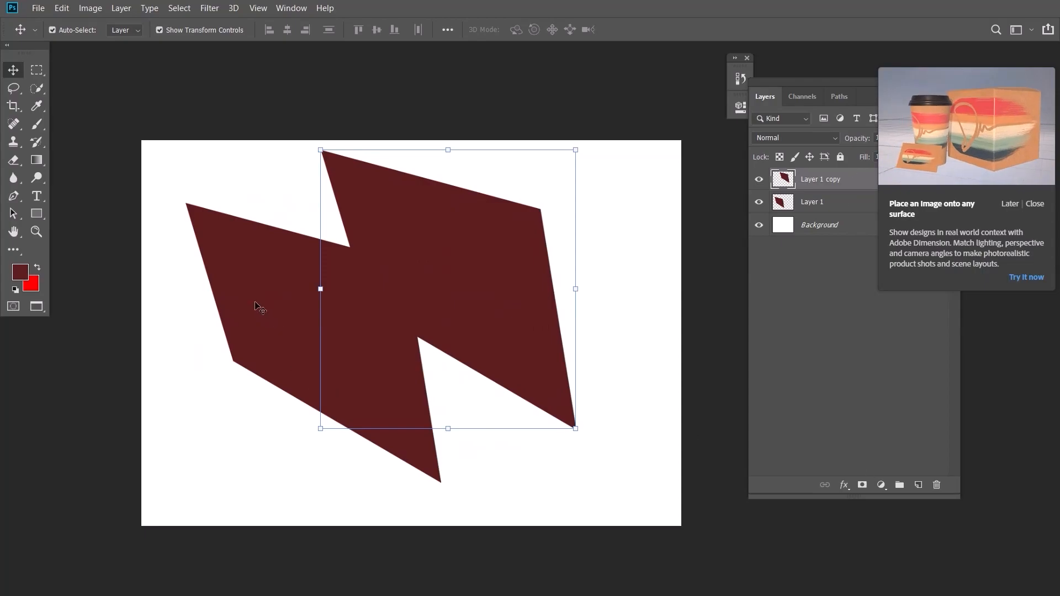
pyautogui.moveTo(259, 307); pyautogui.dragTo(215, 307)
pyautogui.moveTo(447, 259); pyautogui.dragTo(463, 288)
pyautogui.moveTo(243, 319); pyautogui.dragTo(526, 243)
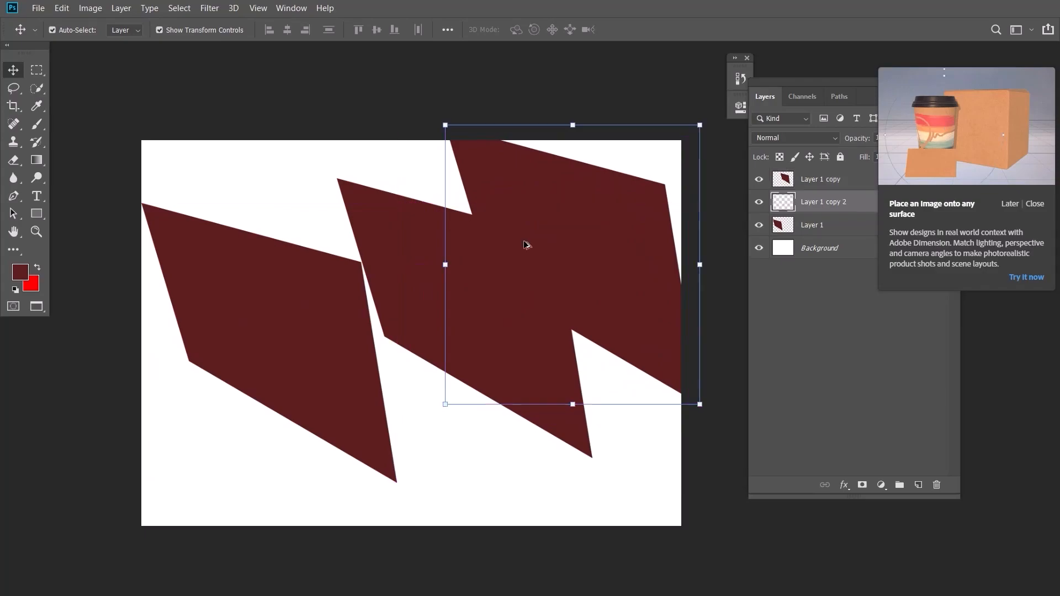
# - Delete the two duplicate shapes and move the remaining Layer 1 shape toward the middle of the canvas
pyautogui.moveTo(237, 192); pyautogui.dragTo(549, 359)
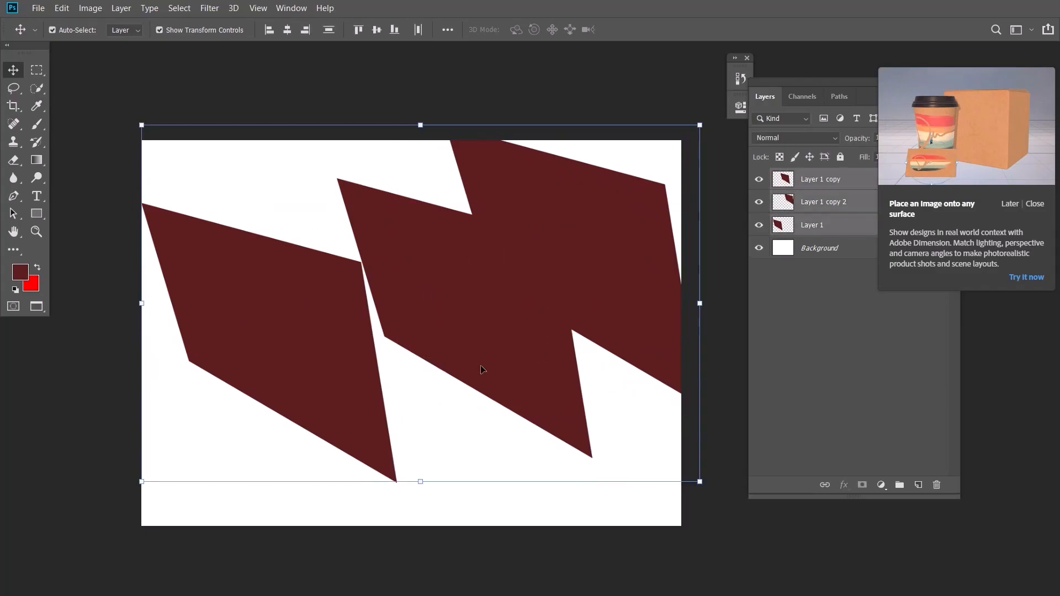
pyautogui.moveTo(289, 336); pyautogui.dragTo(362, 366)
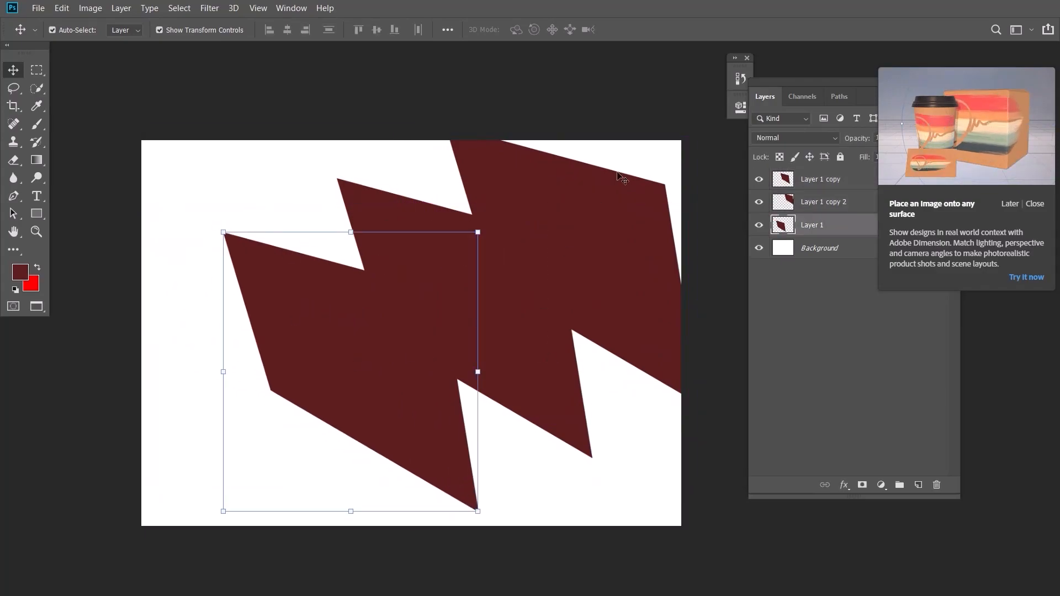
pyautogui.moveTo(617, 173); pyautogui.dragTo(554, 322)
pyautogui.press('Delete')
pyautogui.moveTo(360, 340); pyautogui.dragTo(428, 310)
# - Warp the shape into a wavy, flag-like form with a curved upper edge and a bulging left side, and apply it
pyautogui.rightClick(550, 205)
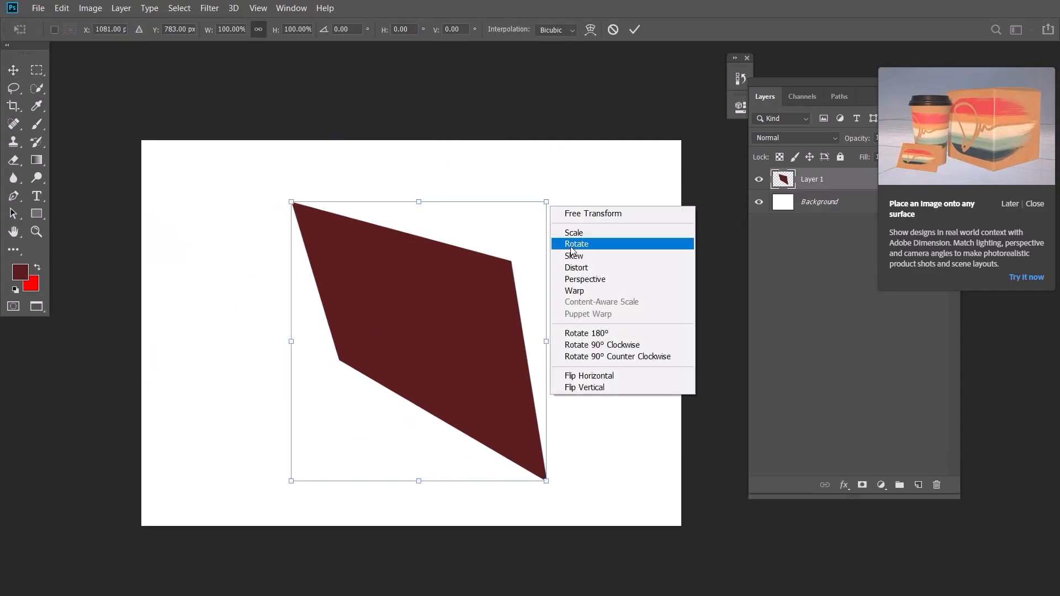
pyautogui.click(581, 295)
pyautogui.moveTo(464, 283); pyautogui.dragTo(480, 226)
pyautogui.moveTo(379, 273); pyautogui.dragTo(383, 246)
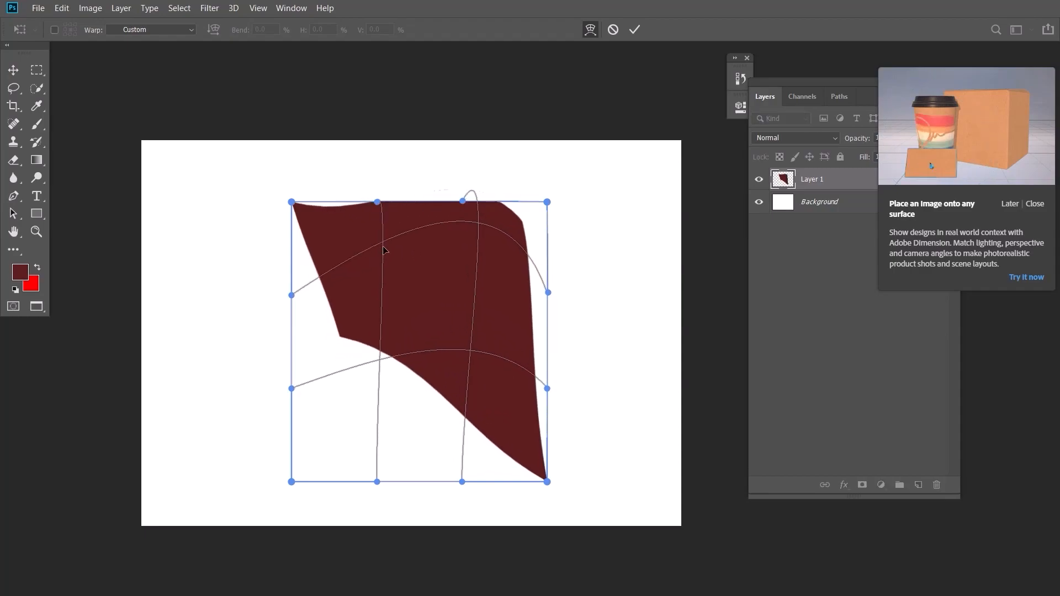
pyautogui.moveTo(418, 352); pyautogui.dragTo(434, 312)
pyautogui.moveTo(361, 301); pyautogui.dragTo(301, 358)
pyautogui.moveTo(470, 232); pyautogui.dragTo(513, 216)
pyautogui.click(635, 30)
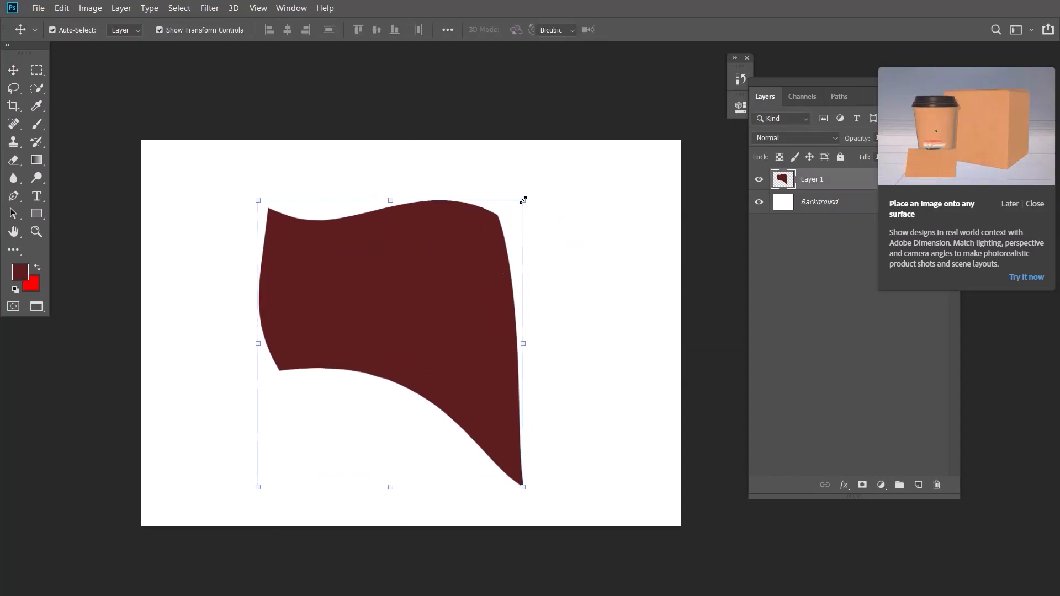
# - Rotate the warped shape 180°, shift it slightly up and to the right, and rotate it another 90° clockwise
pyautogui.click(523, 199)
pyautogui.rightClick(539, 164)
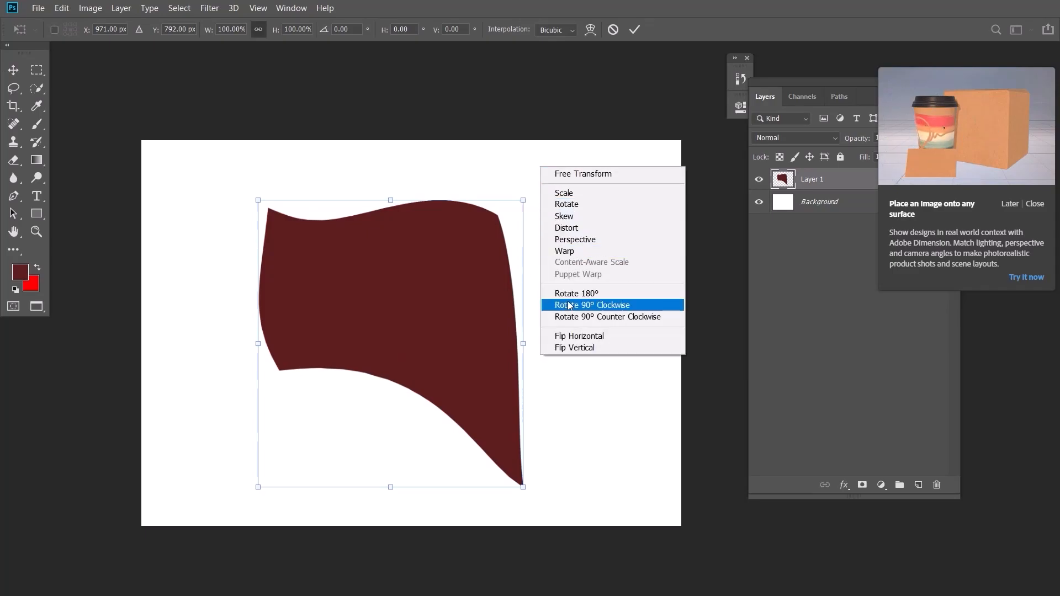
pyautogui.click(609, 297)
pyautogui.moveTo(391, 316); pyautogui.dragTo(414, 298)
pyautogui.rightClick(540, 220)
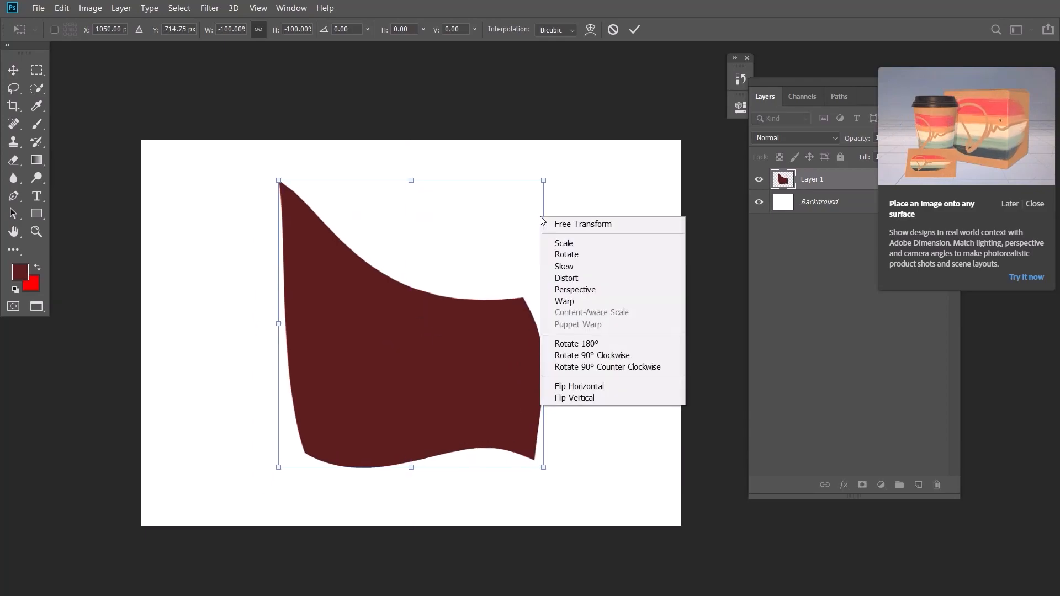
pyautogui.click(563, 355)
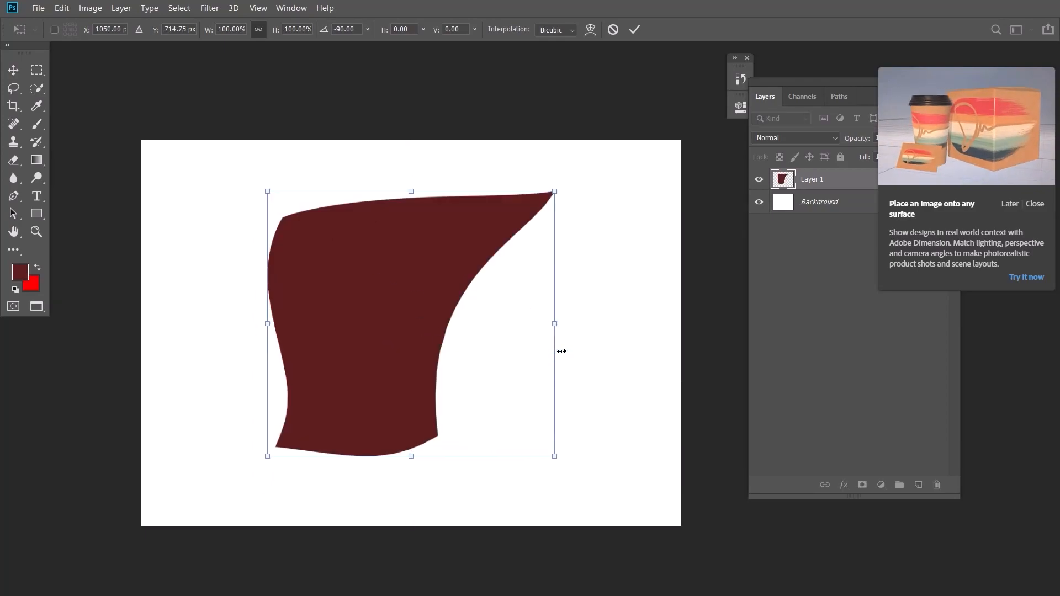
# - Rotate the shape 90° counter-clockwise and flip it horizontally
pyautogui.rightClick(562, 250)
pyautogui.click(589, 399)
pyautogui.rightClick(551, 243)
pyautogui.click(574, 413)
# - Flip the shape horizontally, vertically and horizontally once more, and apply the transform
pyautogui.rightClick(574, 414)
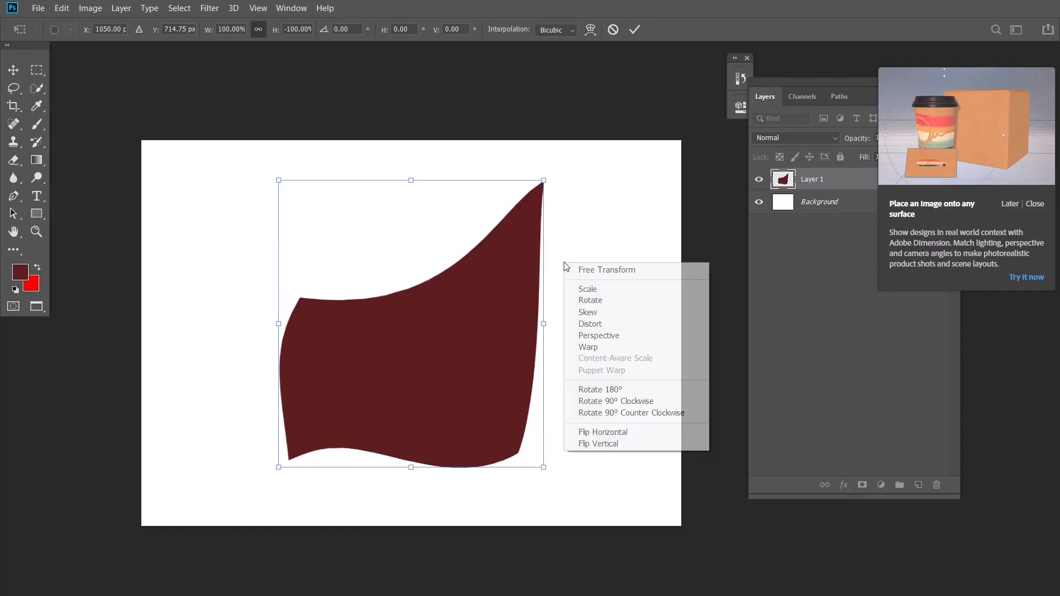
pyautogui.click(599, 431)
pyautogui.rightClick(568, 240)
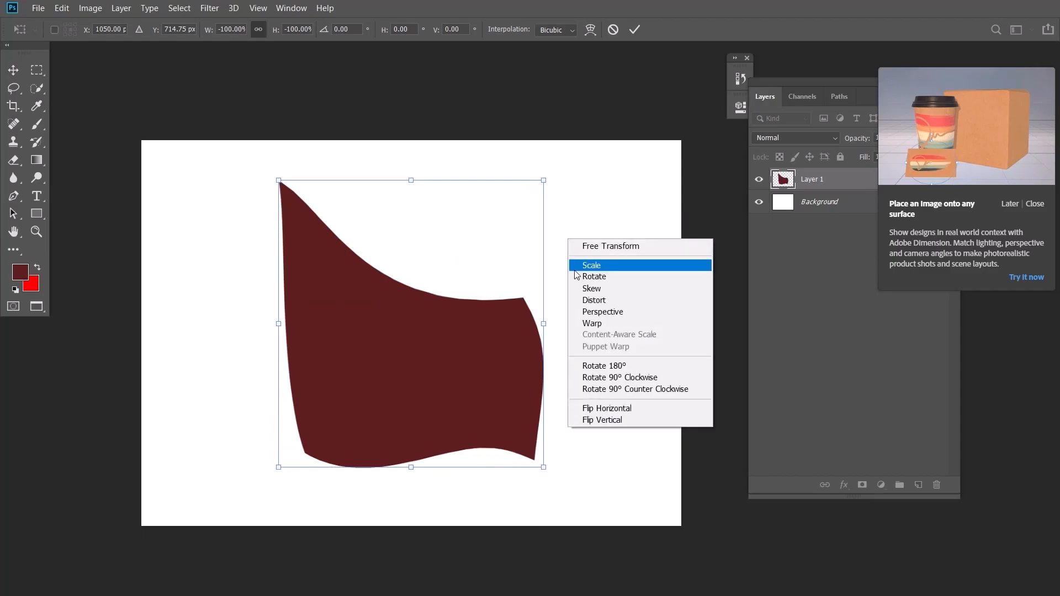
pyautogui.click(594, 419)
pyautogui.rightClick(579, 233)
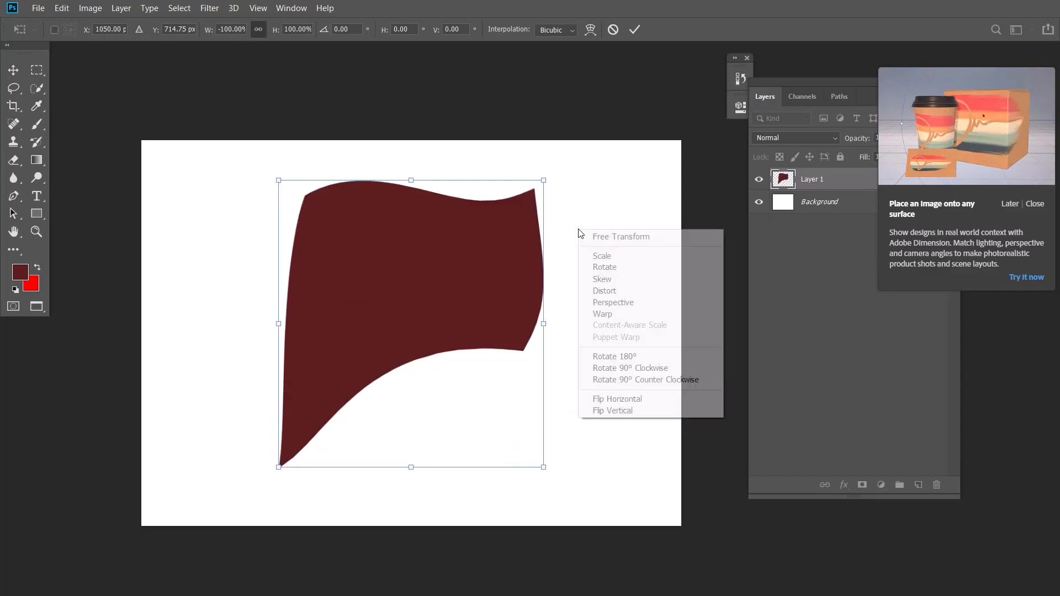
pyautogui.click(617, 399)
pyautogui.click(634, 29)
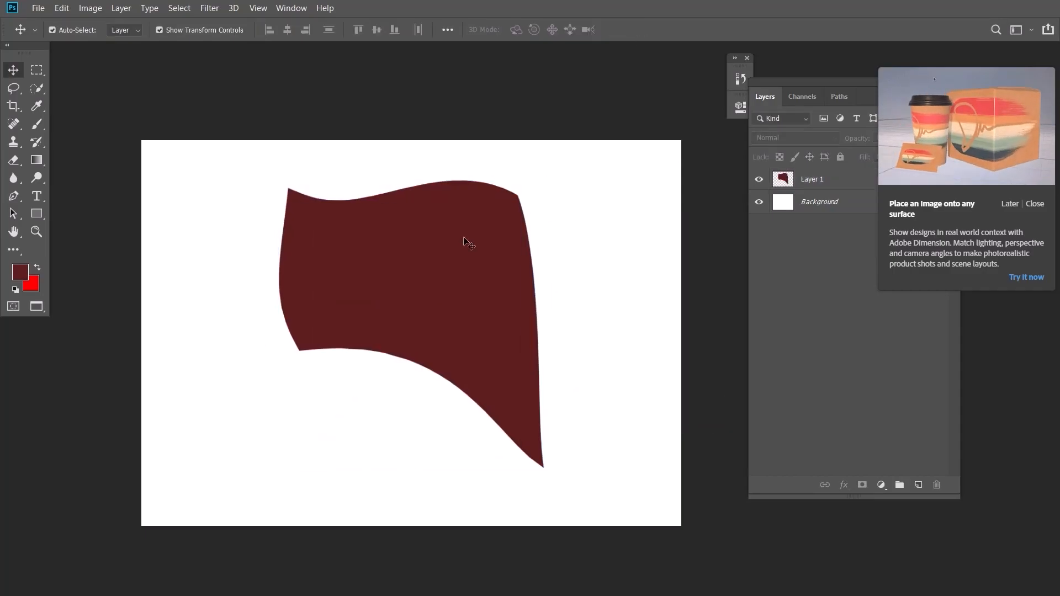
# - Move the shape slightly left and down, and review the Free Transform options without applying any
pyautogui.moveTo(496, 241); pyautogui.dragTo(468, 256)
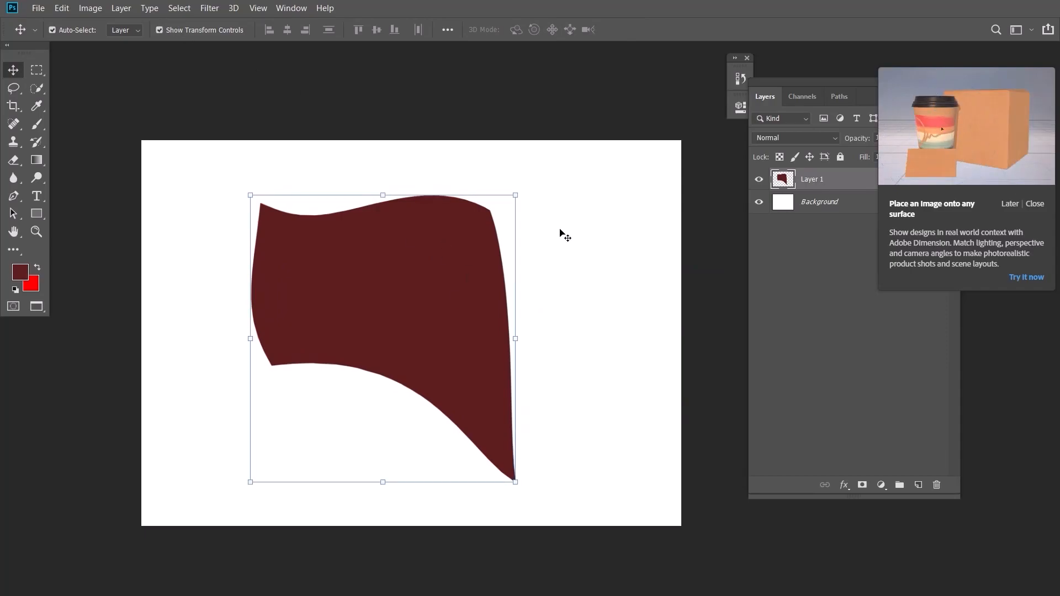
pyautogui.click(519, 196)
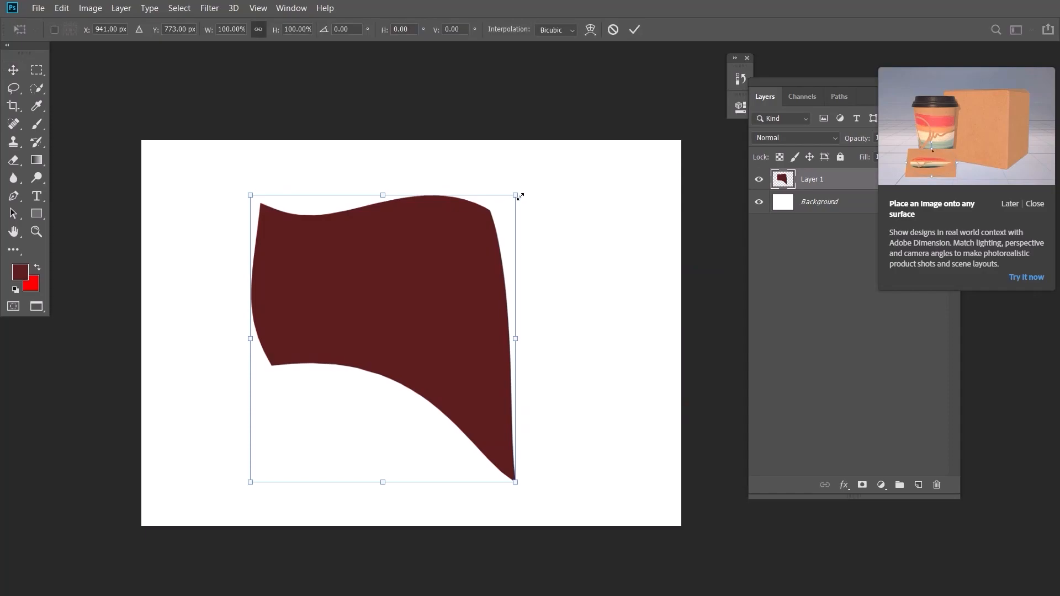
pyautogui.rightClick(547, 167)
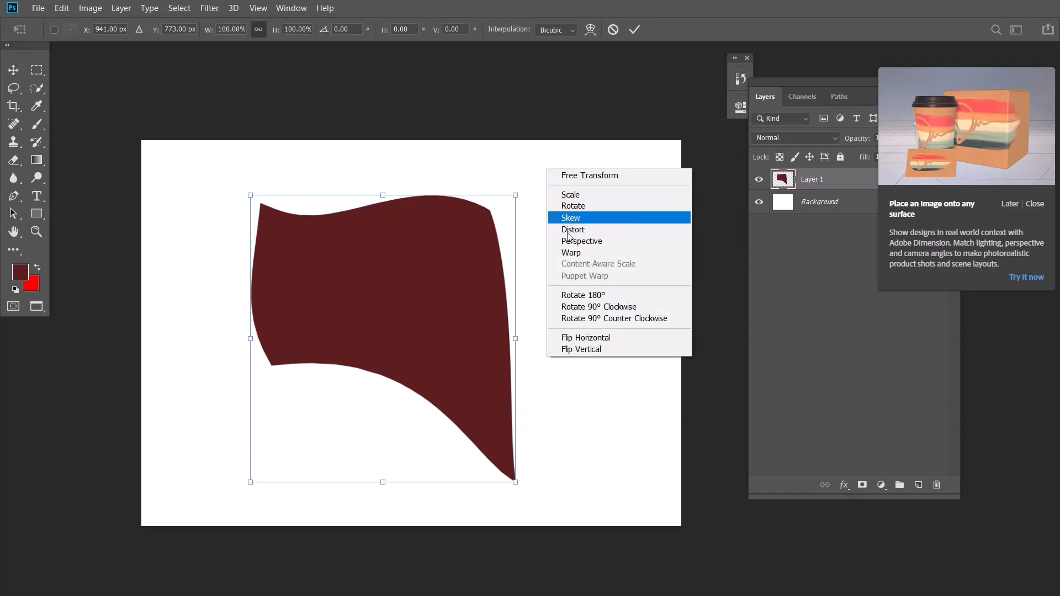
pyautogui.click(486, 176)
pyautogui.press('Escape')
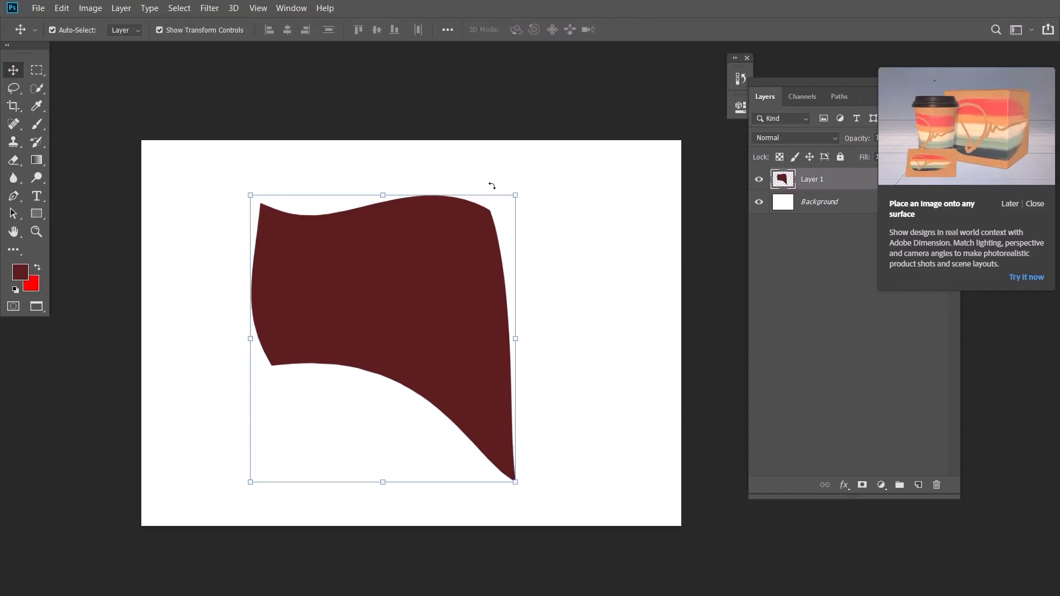
# - Shift the shape slightly right and down, and view the available marquee tools before returning to the Move tool
pyautogui.moveTo(418, 272); pyautogui.dragTo(402, 247)
pyautogui.hotkey('ctrl', 'z')
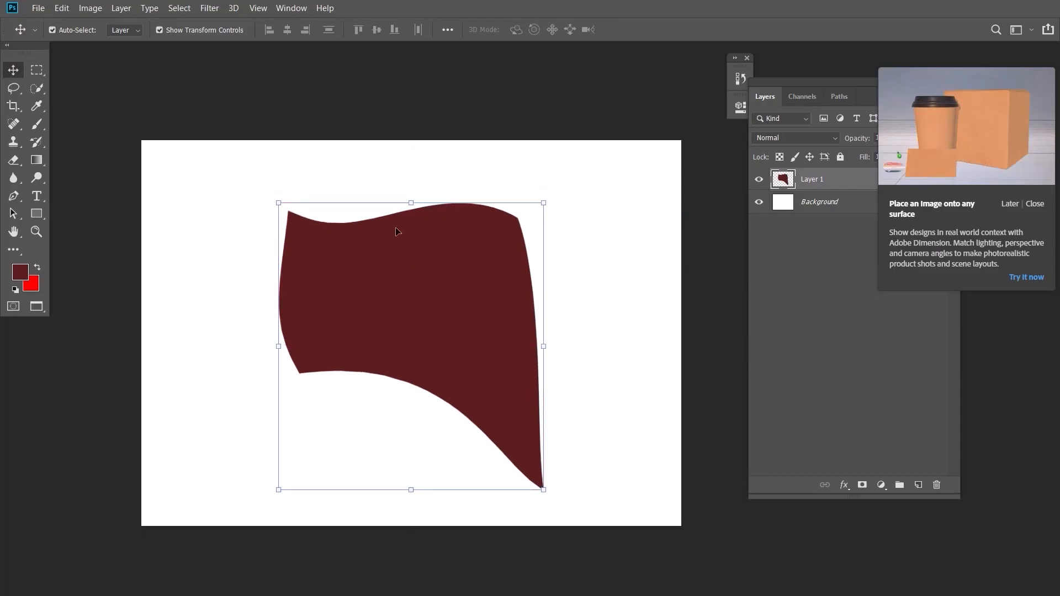
pyautogui.click(37, 69)
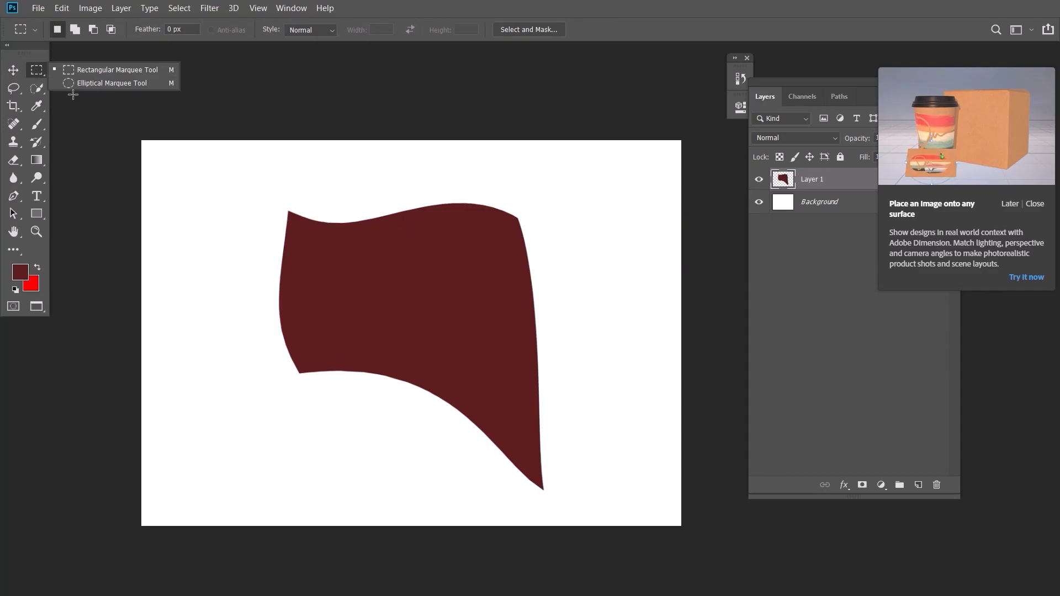
pyautogui.press('v')
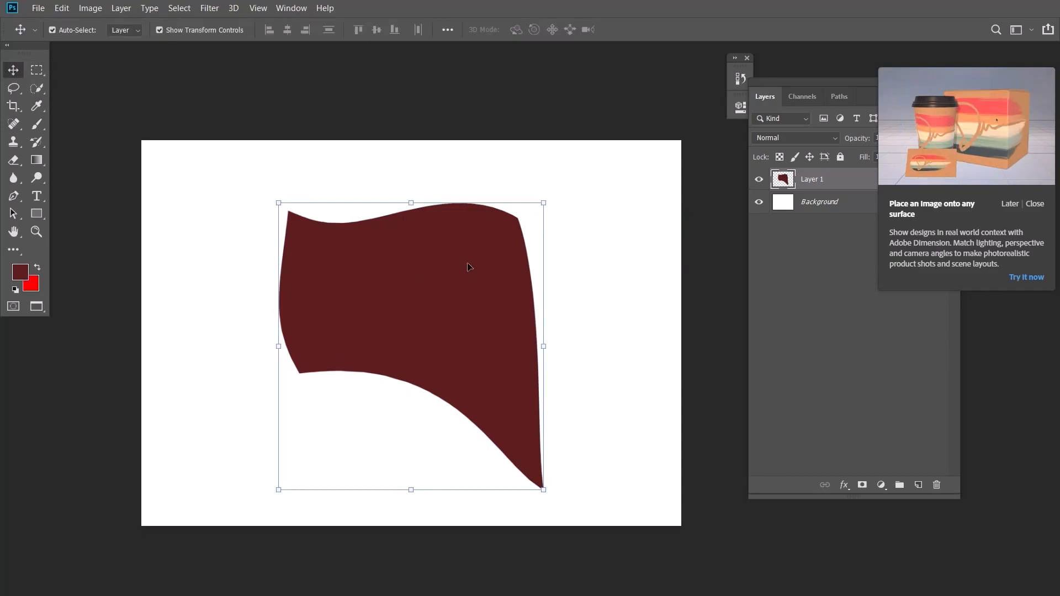